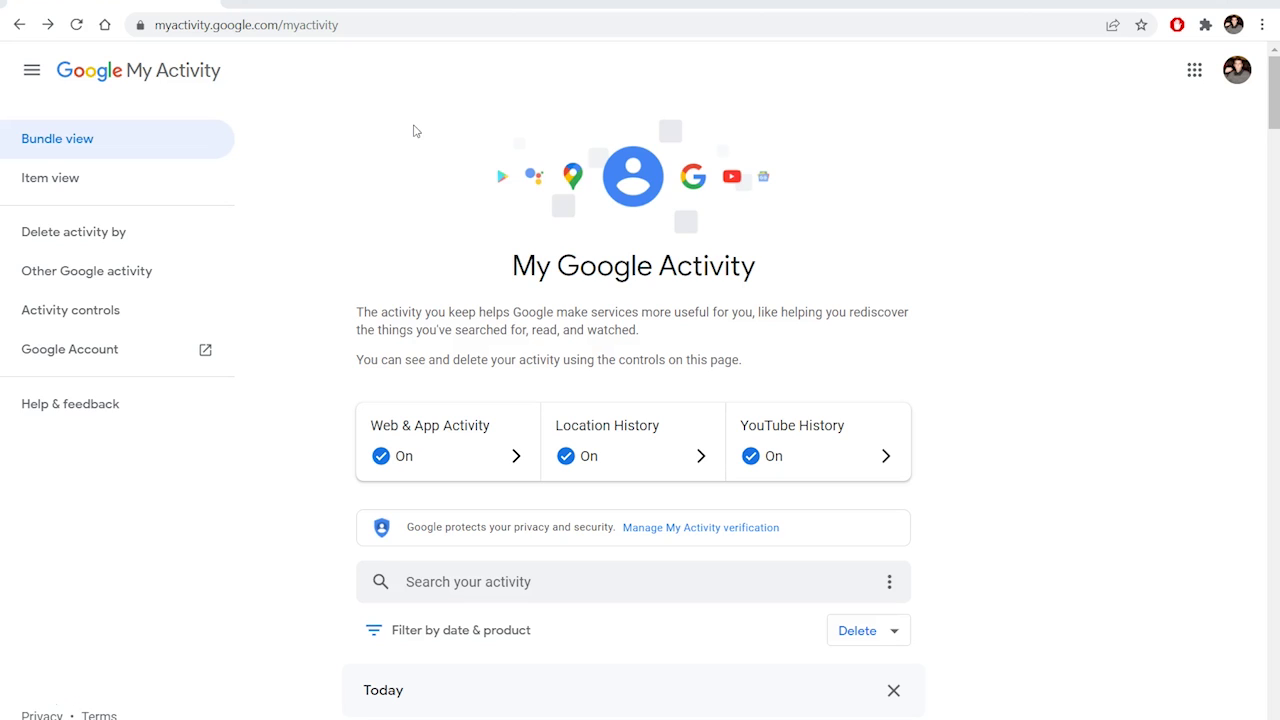
Step: Look through today's entries in the My Google Activity list
click(387, 107)
drag(238, 38, 349, 67)
scroll(938, 368, down, 4)
scroll(940, 370, down, 2)
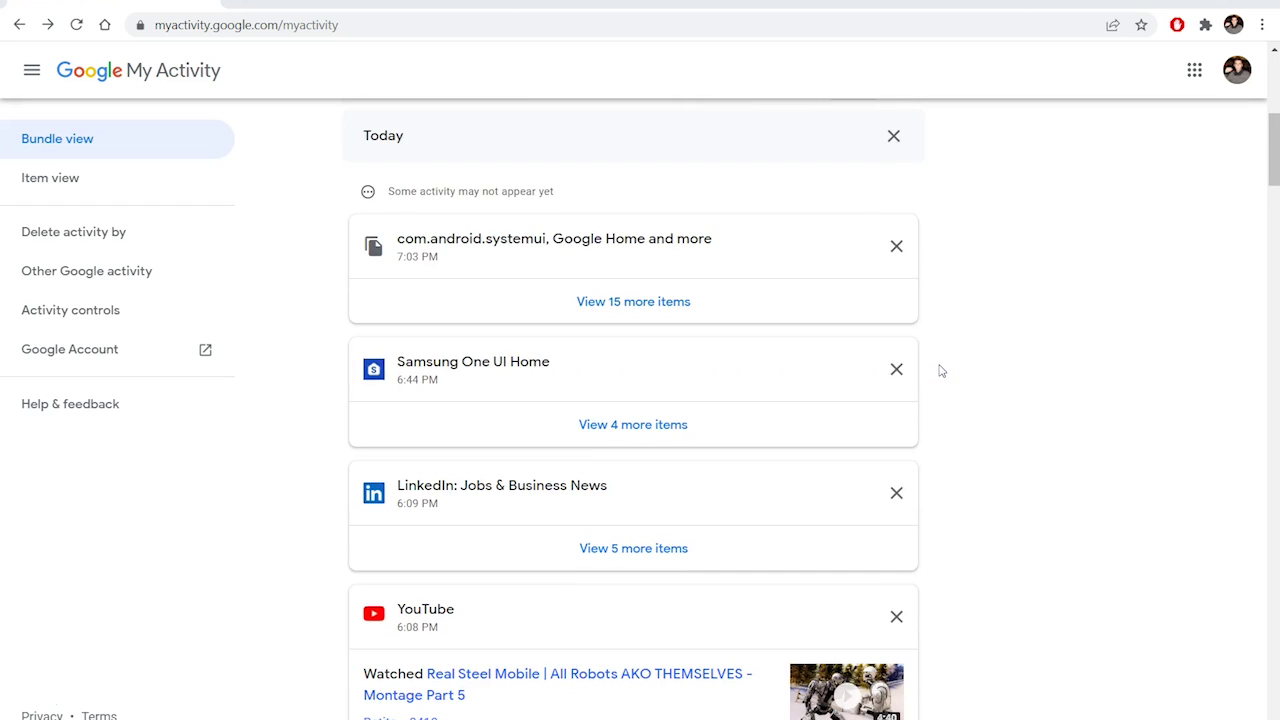
scroll(940, 370, down, 3)
scroll(940, 370, up, 2)
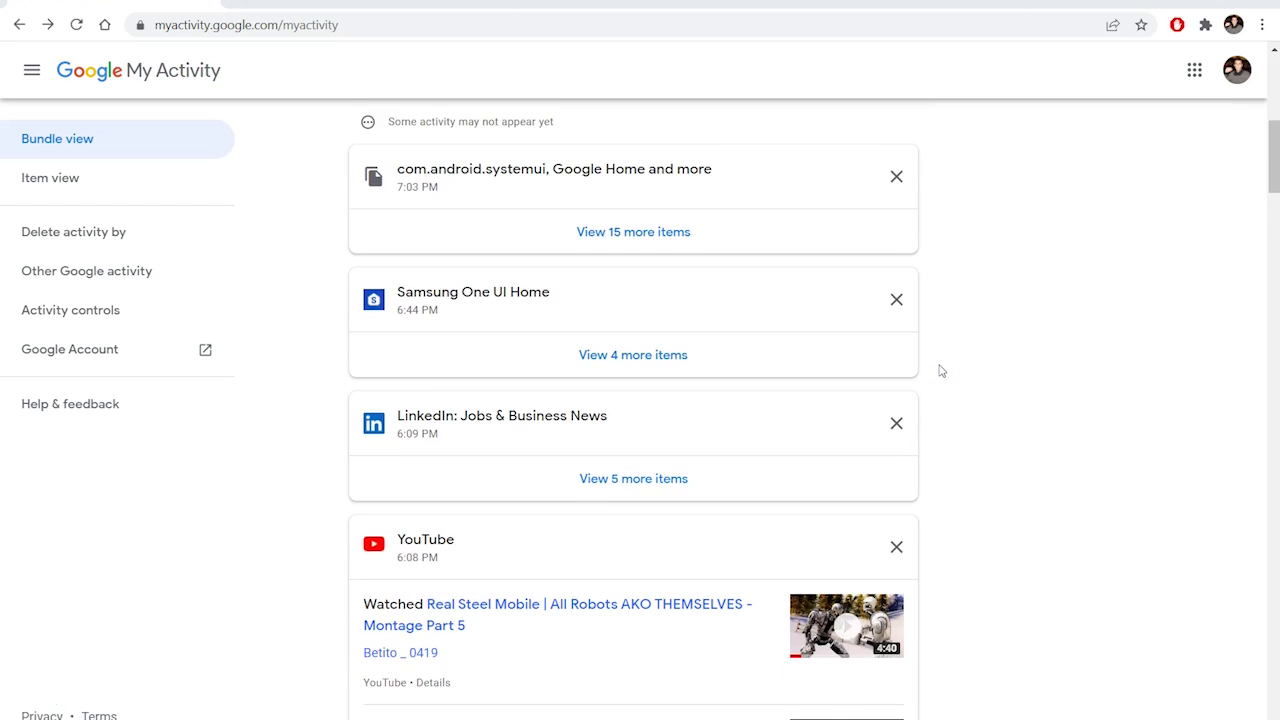
scroll(940, 370, up, 5)
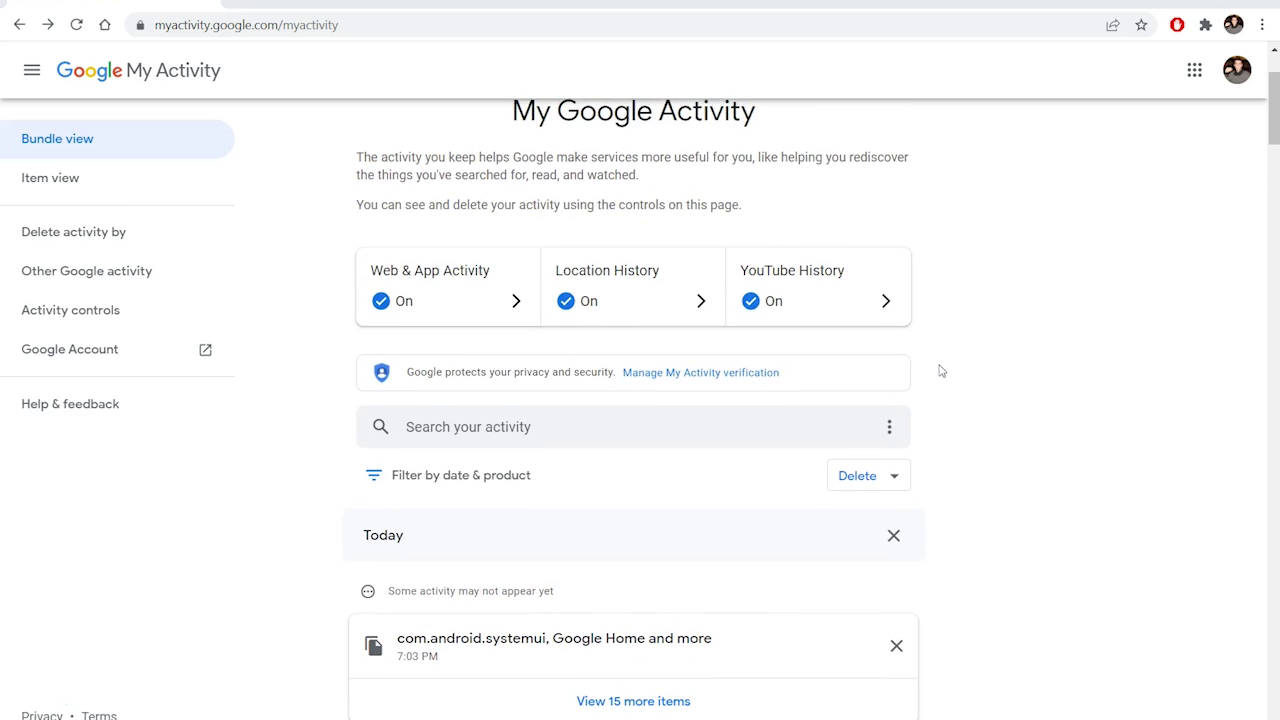
Step: View the time ranges offered for deleting activity, and close the dialog without deleting anything
scroll(940, 370, down, 1)
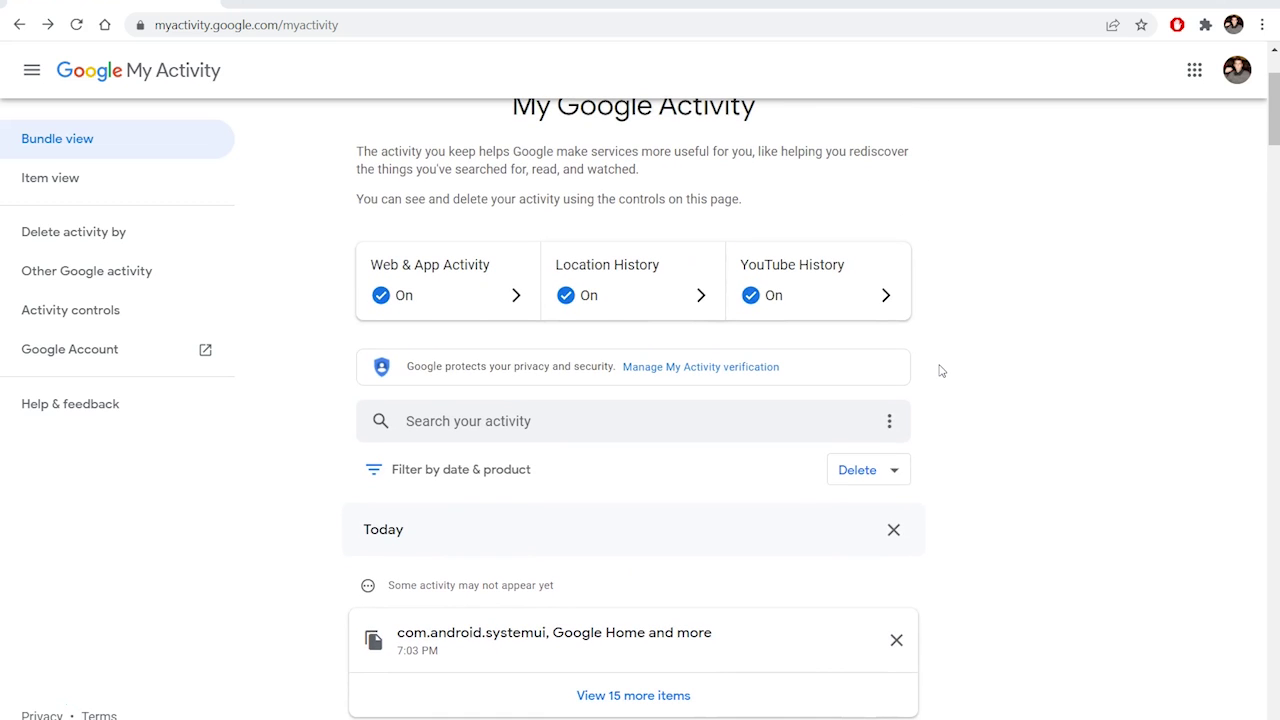
click(896, 470)
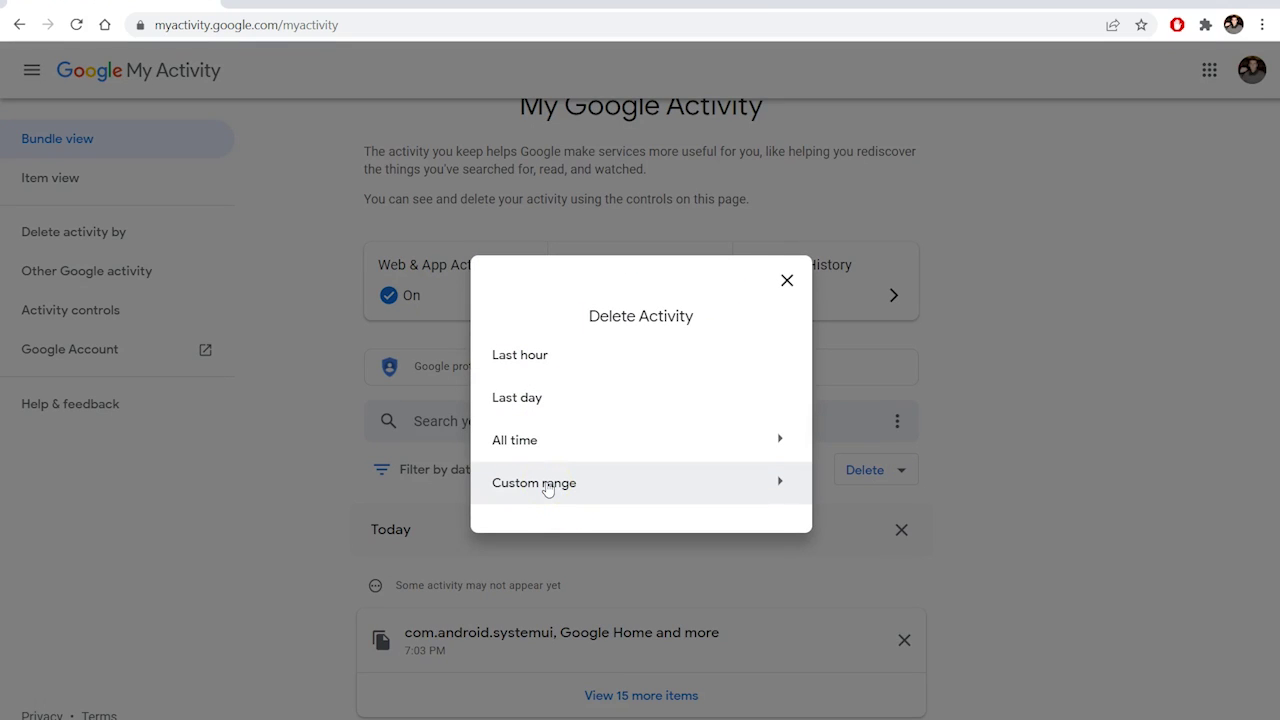
click(787, 282)
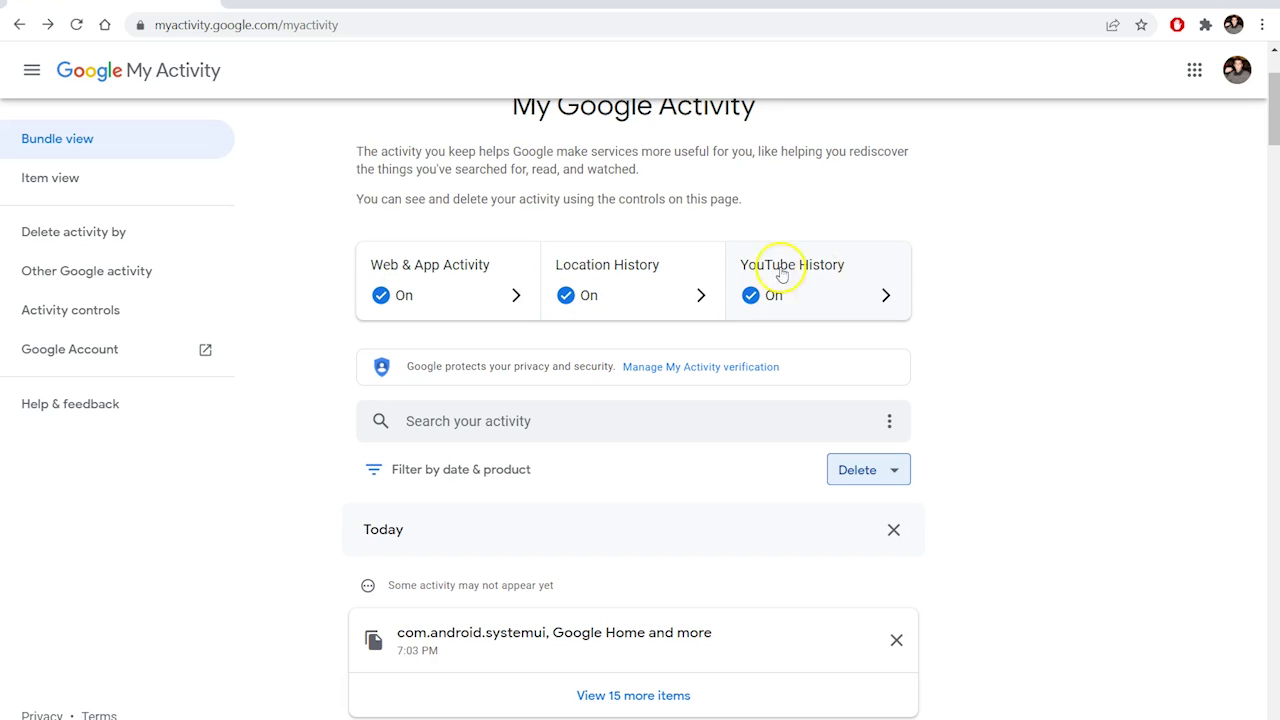
Step: Open the Web & App Activity controls and review the per-product activity, subsettings and auto-delete options
click(453, 273)
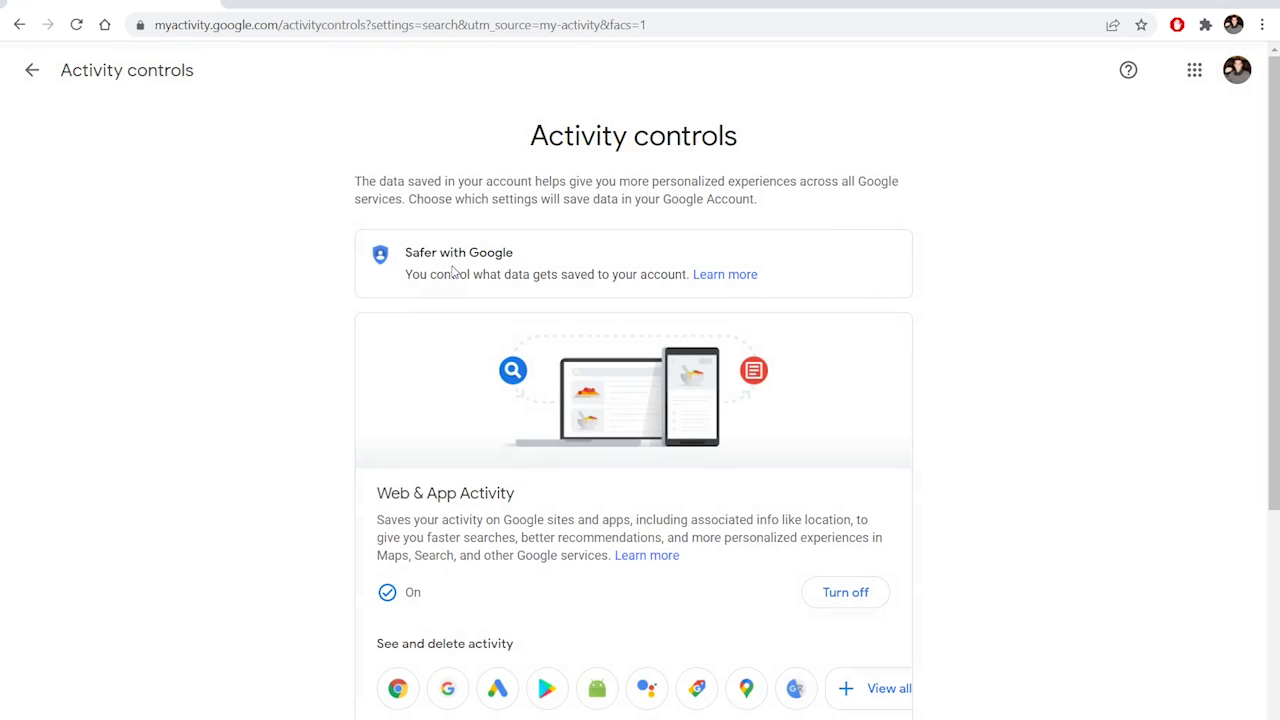
scroll(355, 367, down, 1)
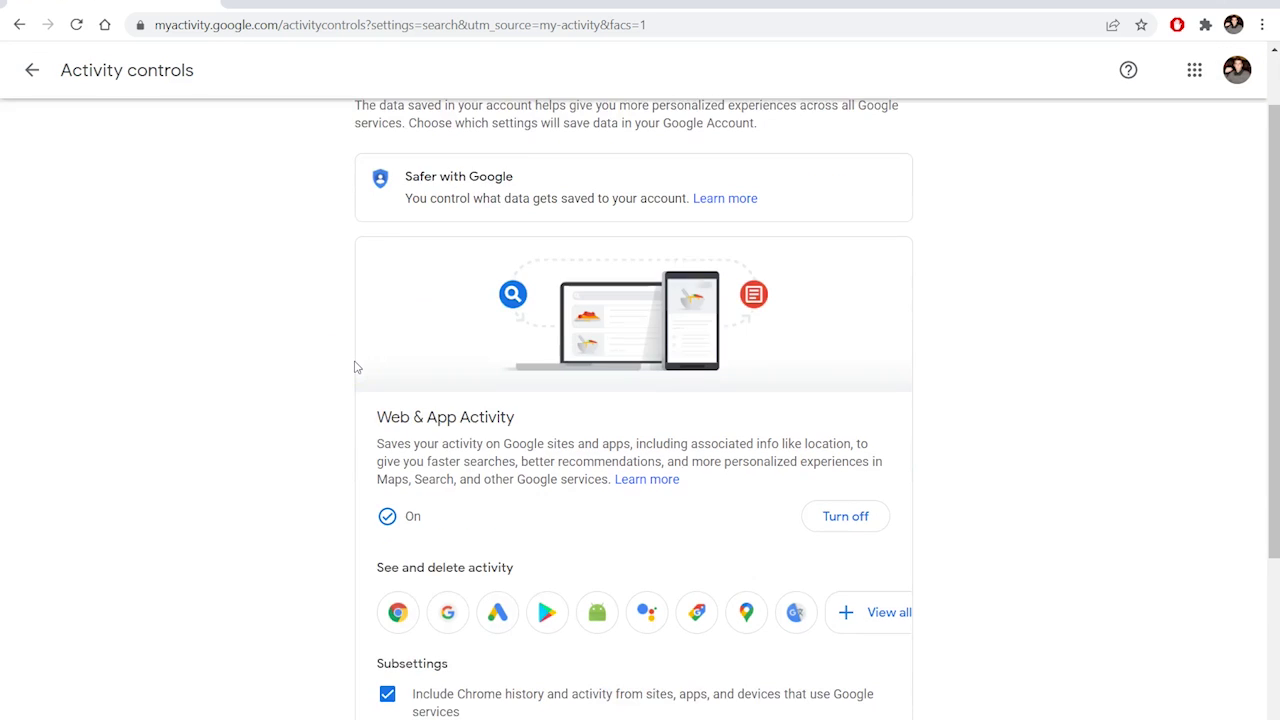
scroll(355, 367, down, 1)
scroll(355, 367, down, 1)
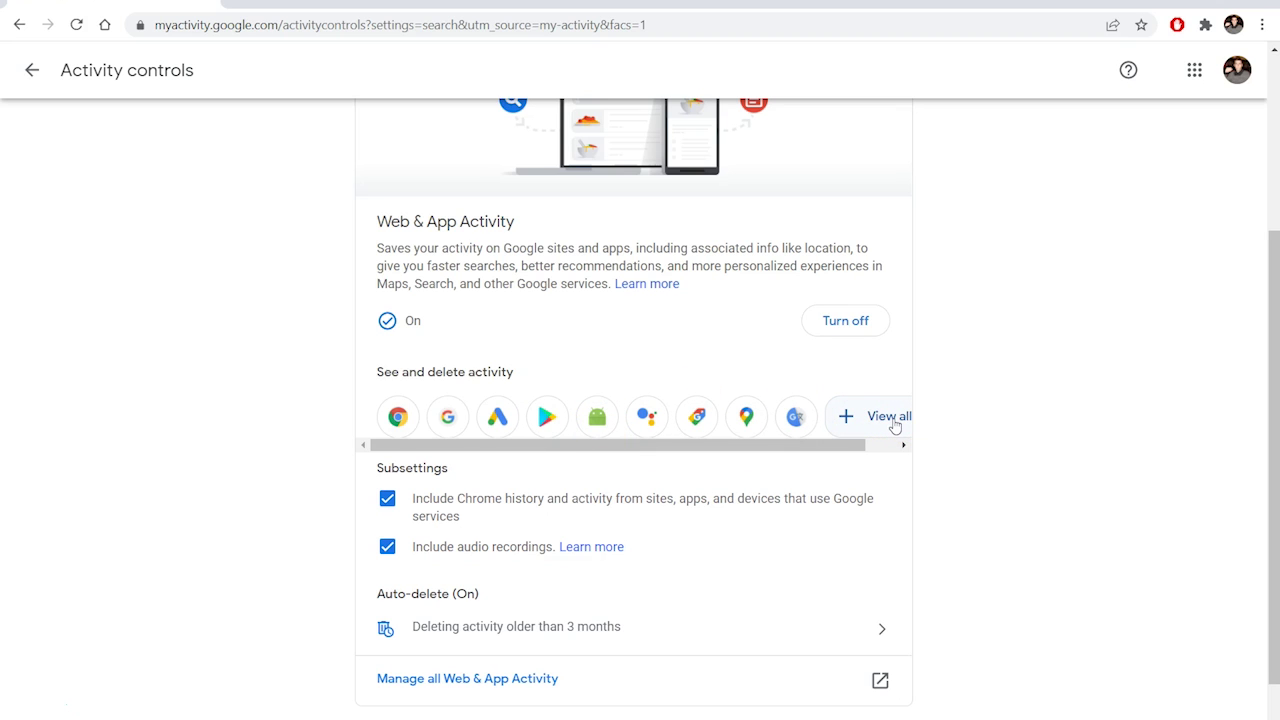
click(986, 437)
scroll(986, 435, down, 1)
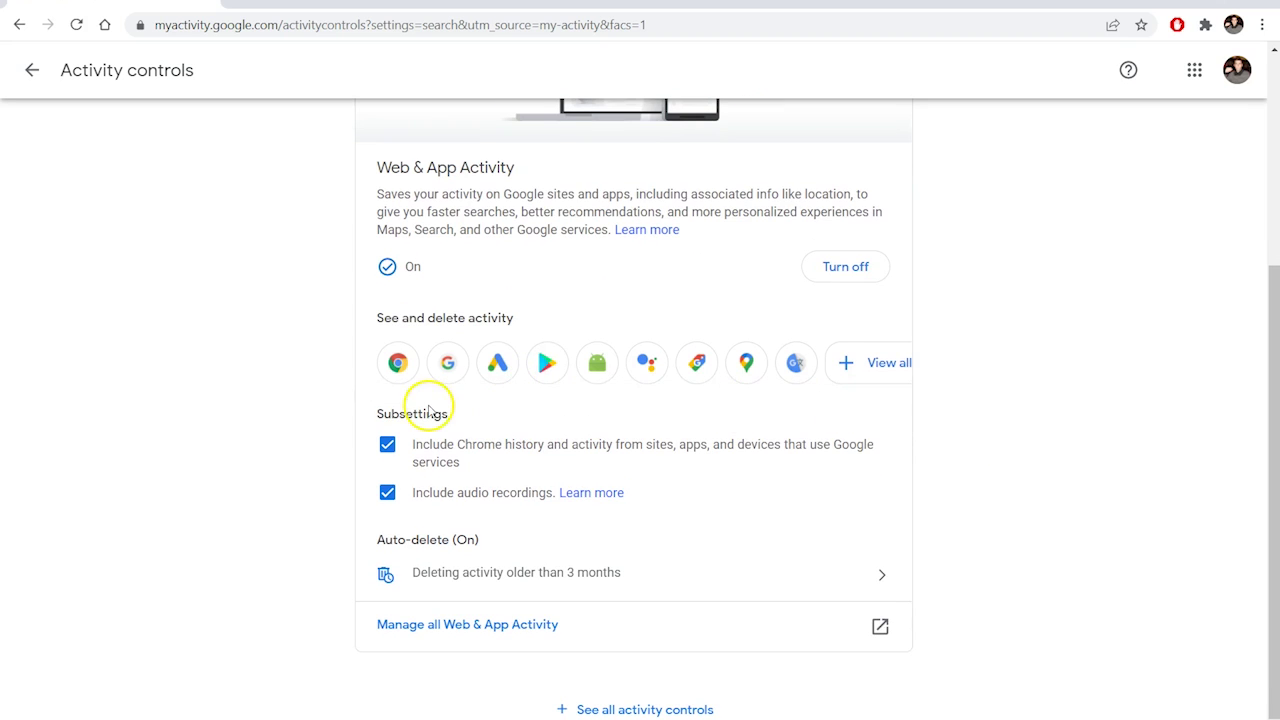
Step: Open the saved Chrome activity and read through the visited pages
click(397, 360)
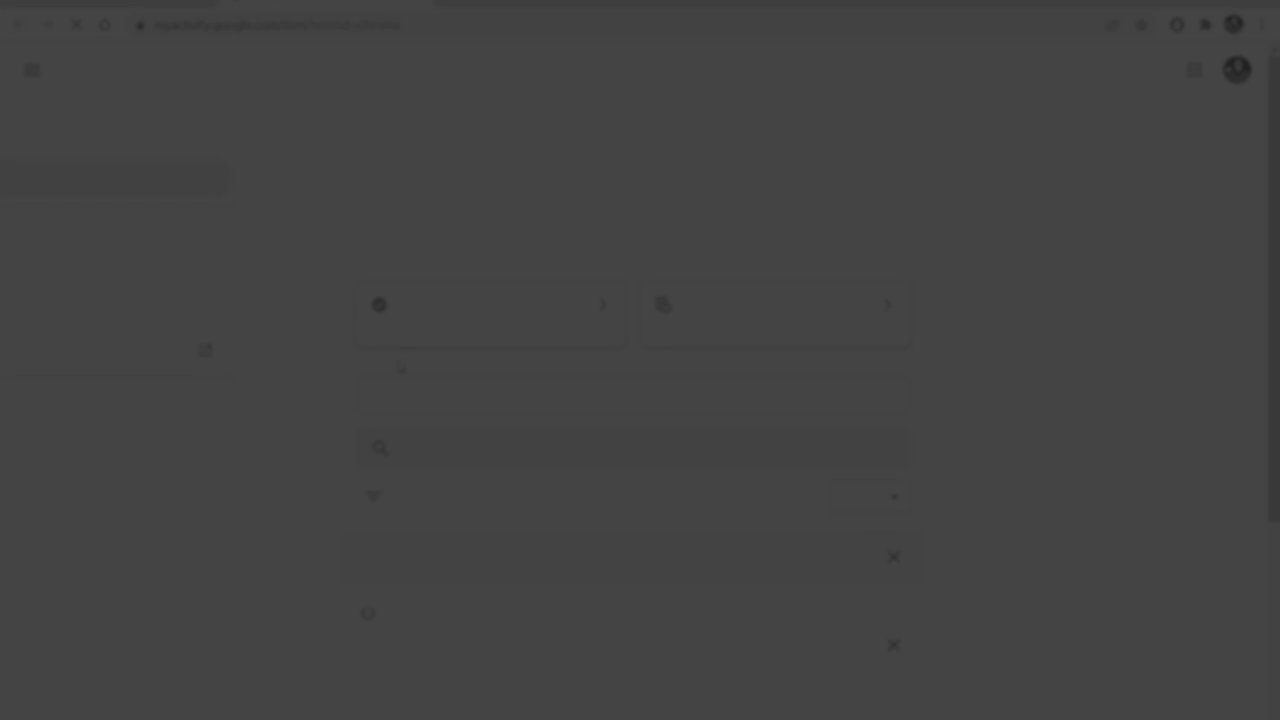
scroll(651, 427, down, 10)
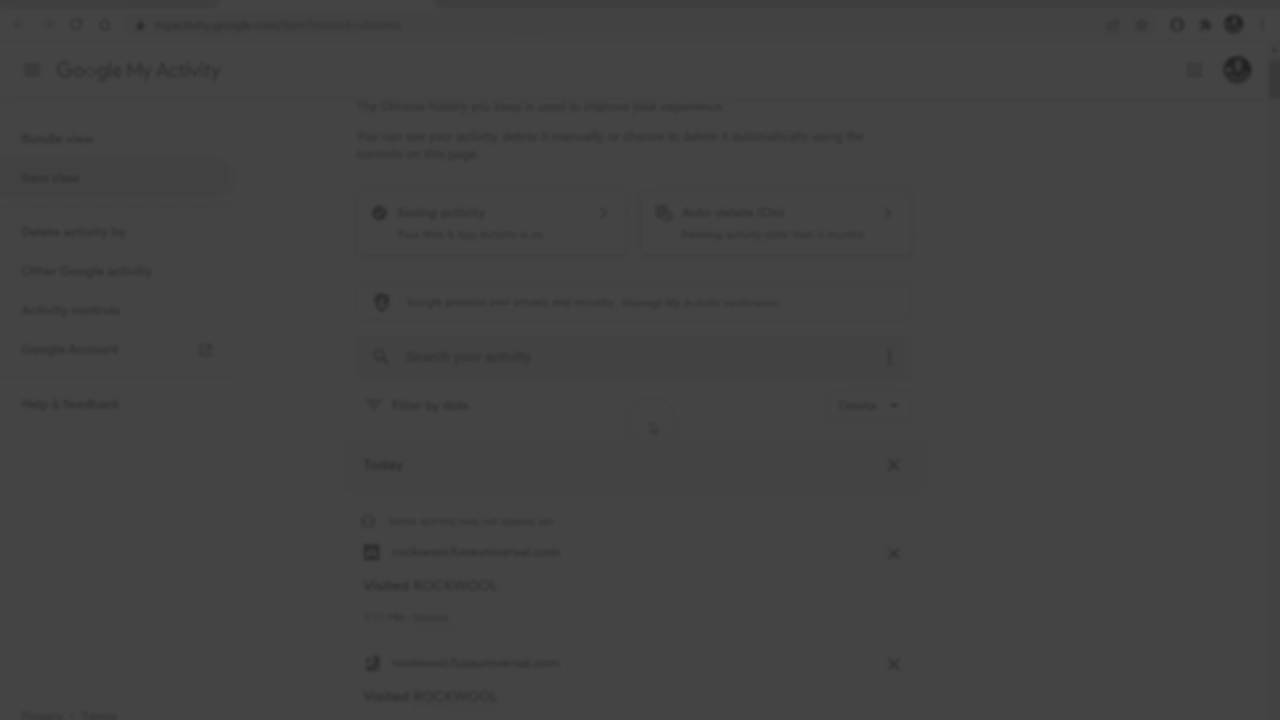
scroll(652, 430, down, 3)
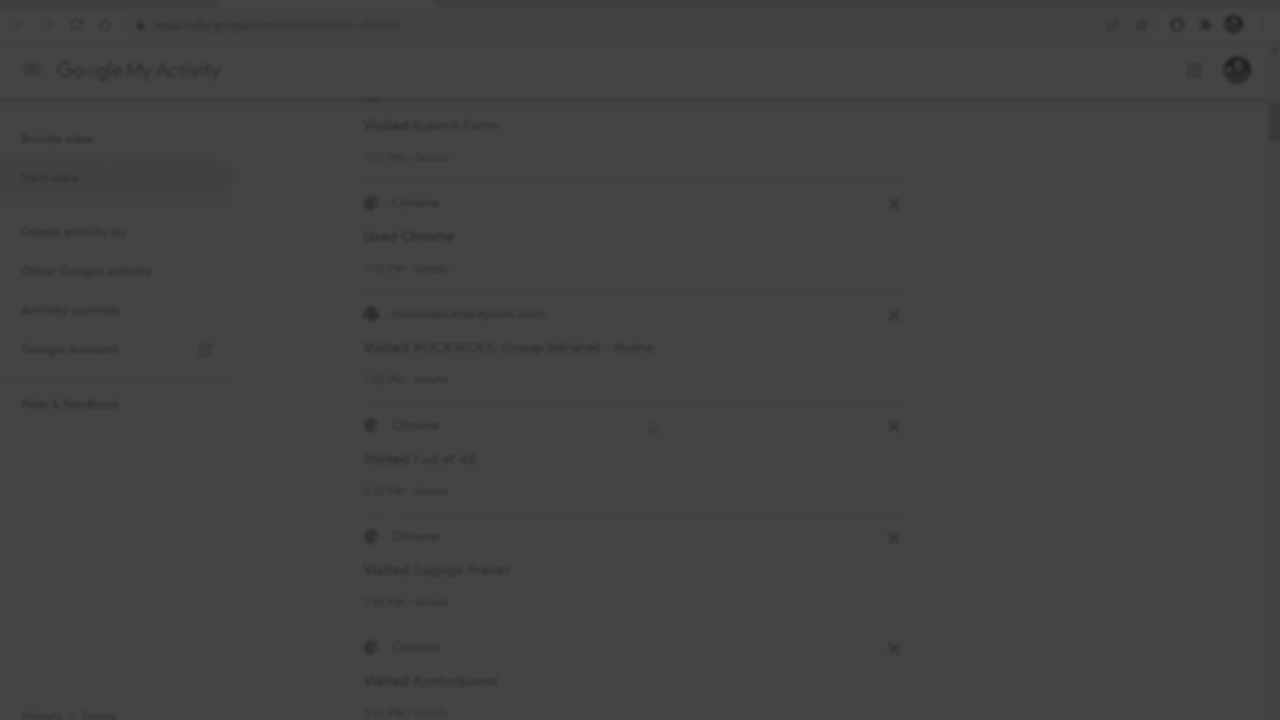
scroll(651, 427, down, 3)
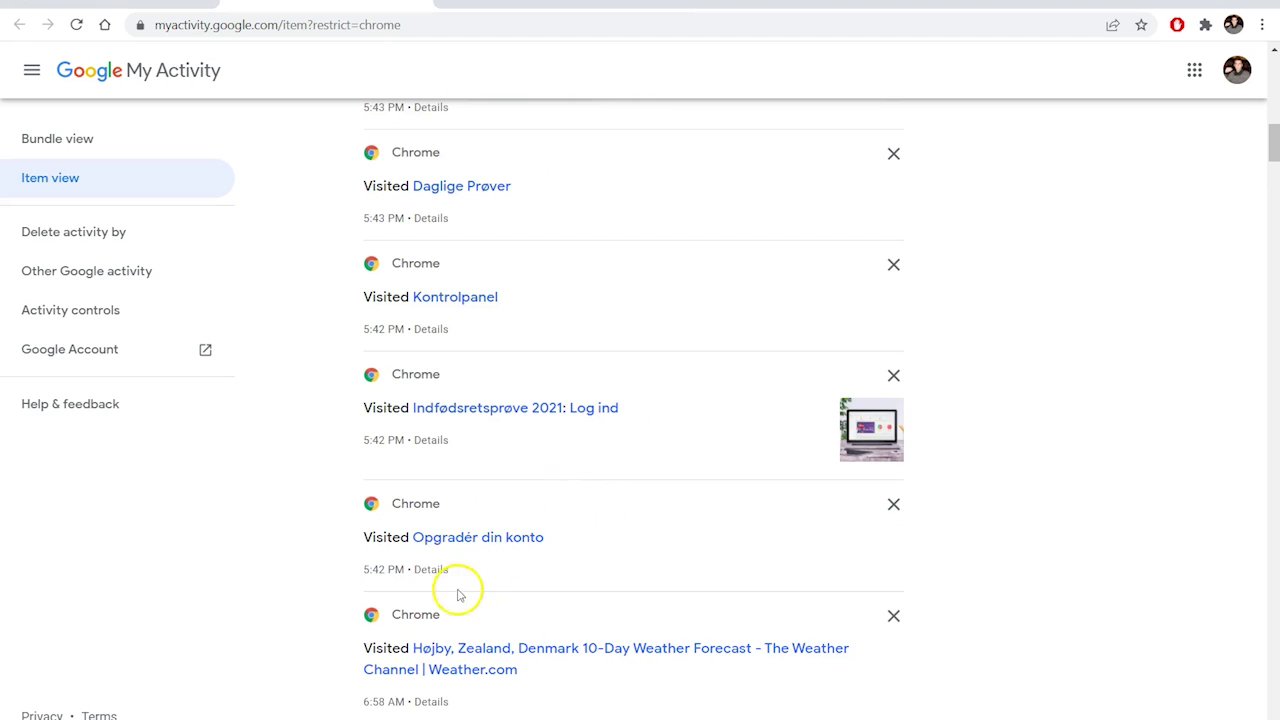
scroll(623, 563, down, 3)
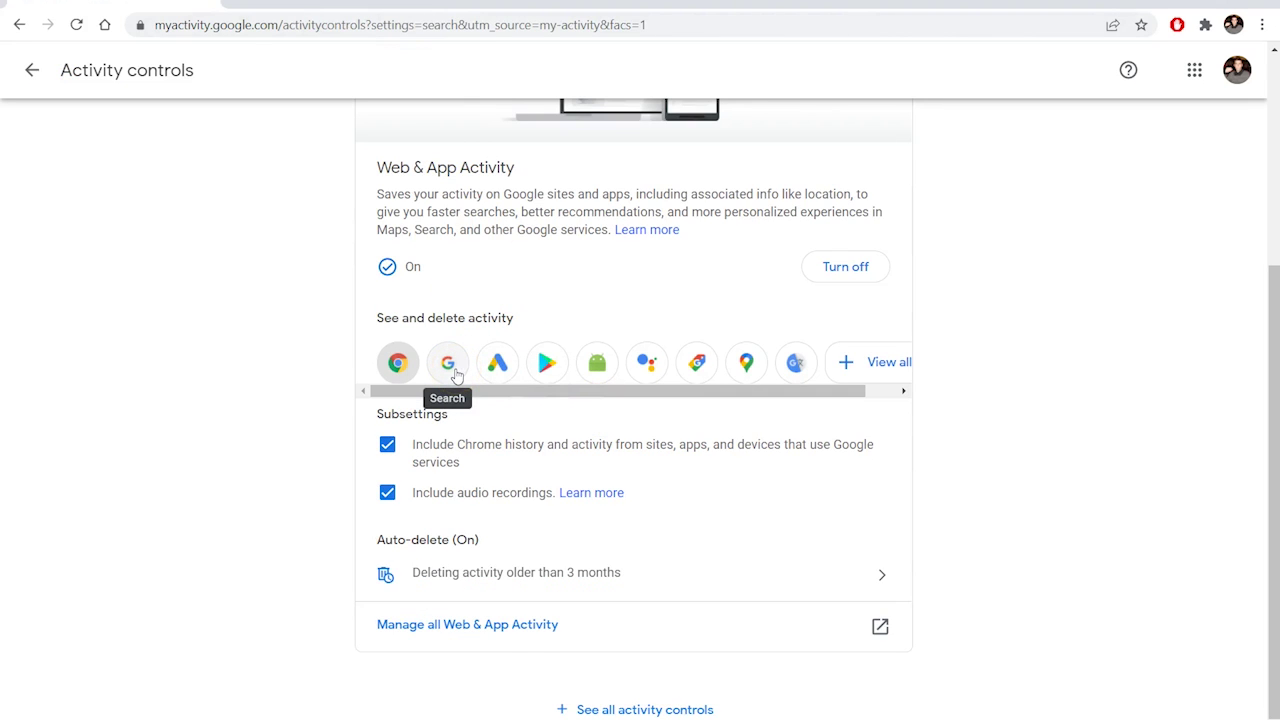
Step: View the Google Ads activity, read through the Google Play history entries, and return to the activity controls
click(498, 365)
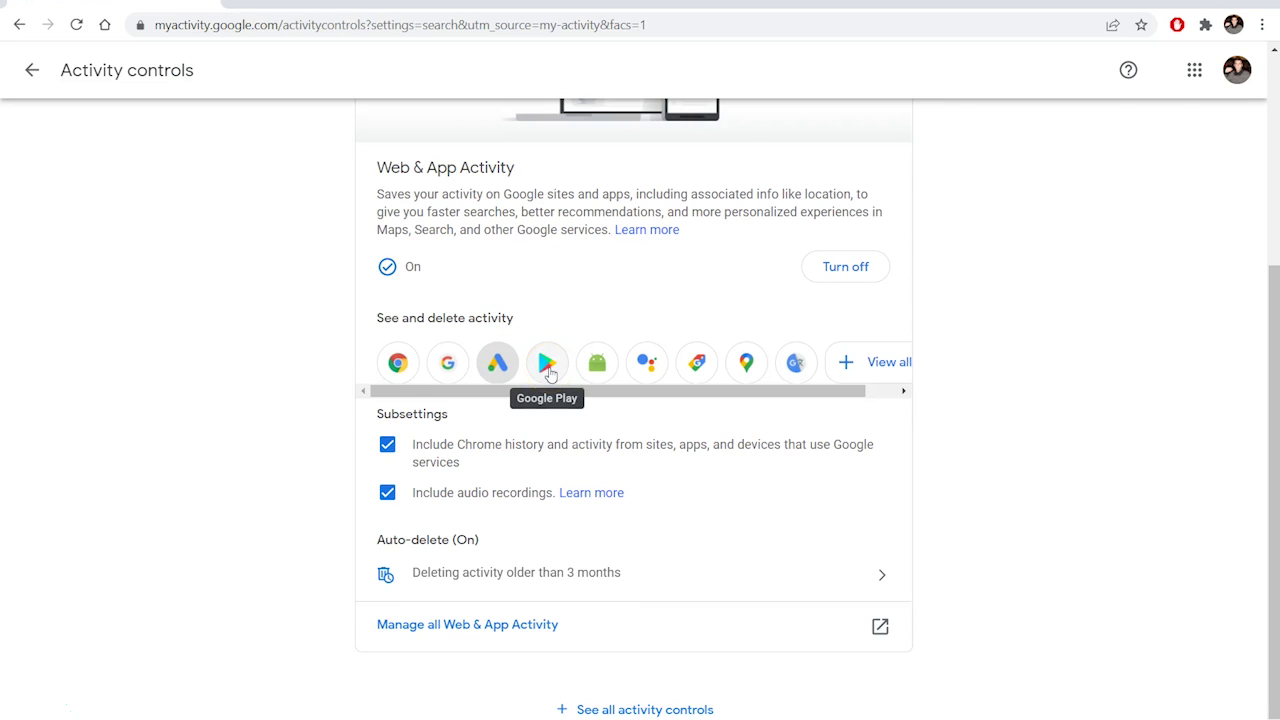
click(548, 366)
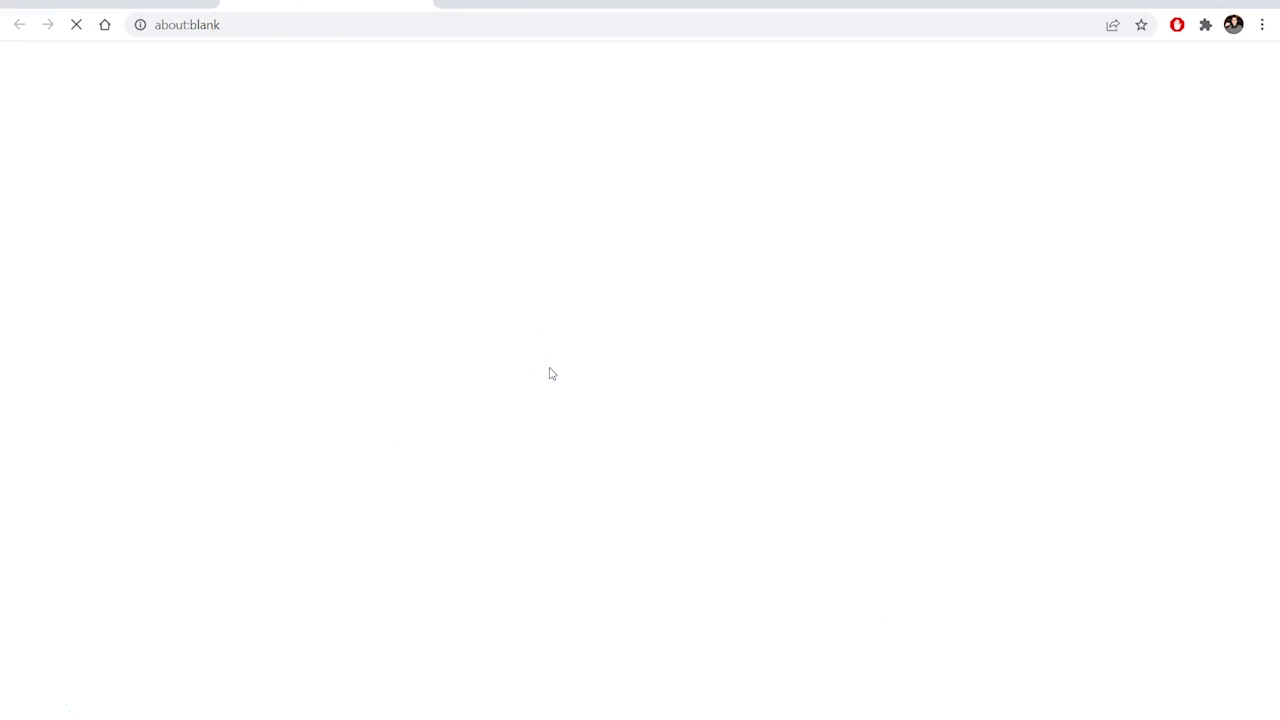
click(929, 554)
scroll(936, 558, down, 1)
scroll(936, 558, down, 3)
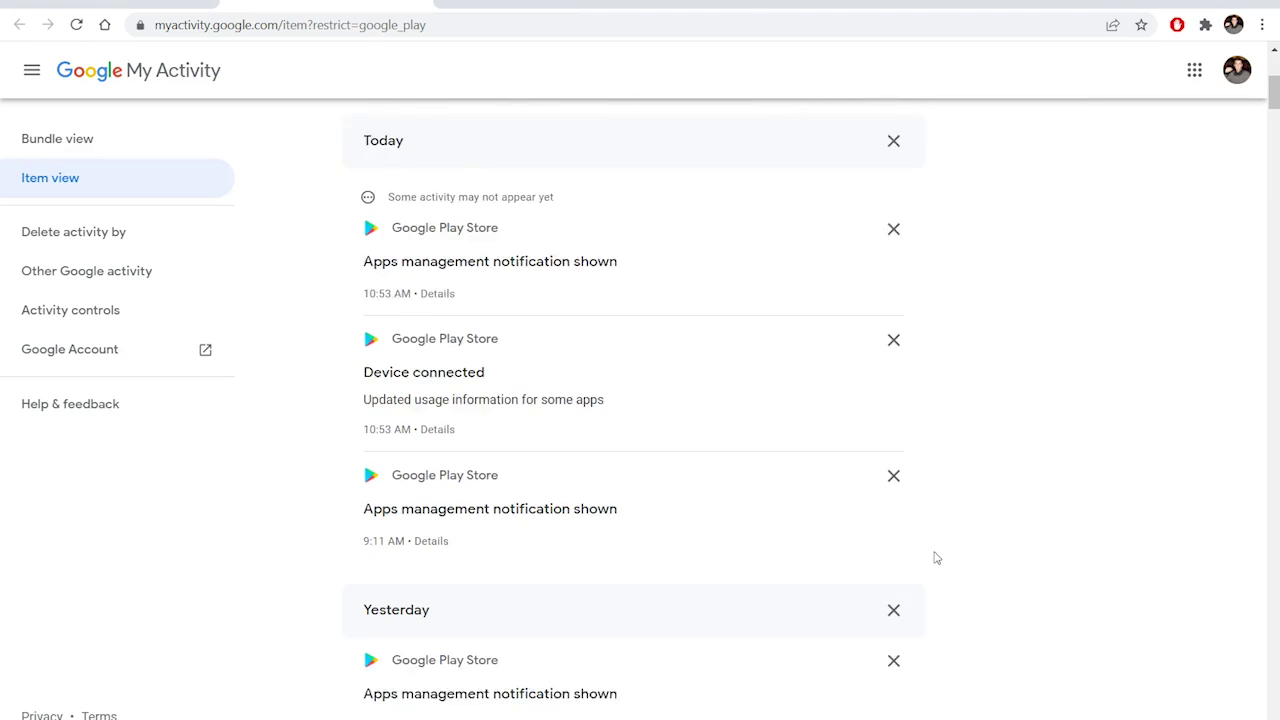
scroll(936, 558, down, 3)
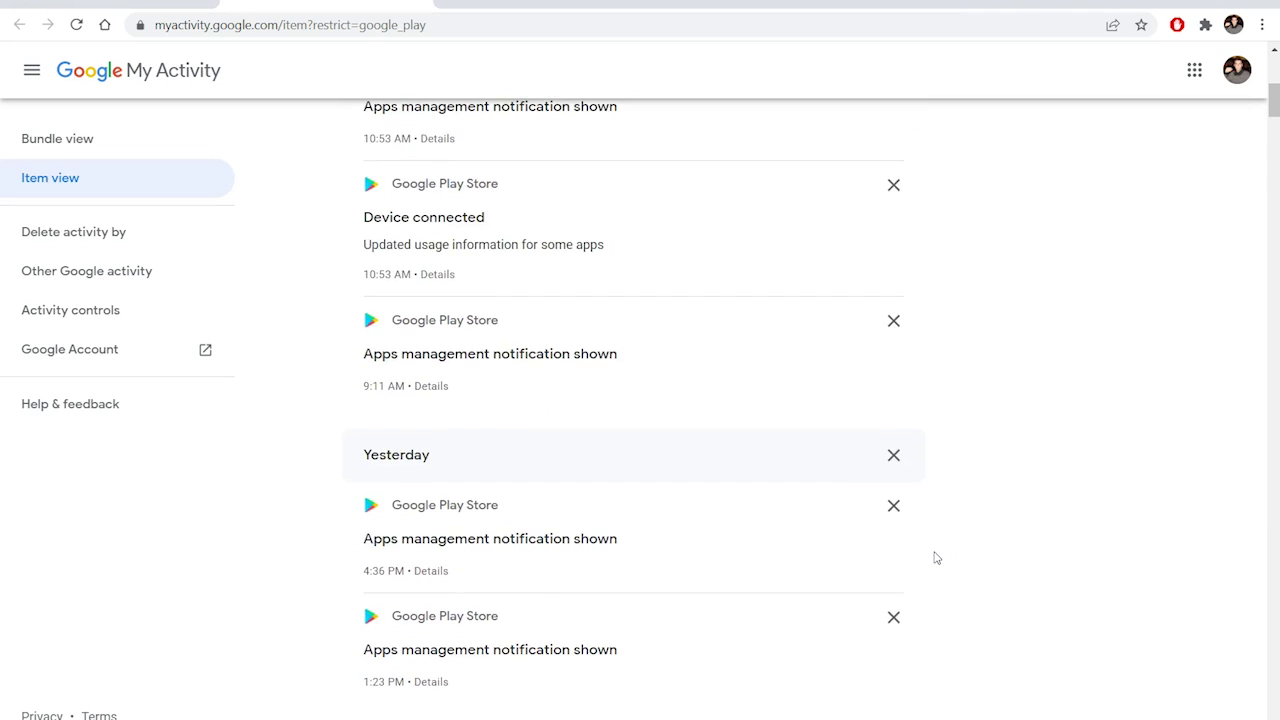
scroll(936, 558, up, 6)
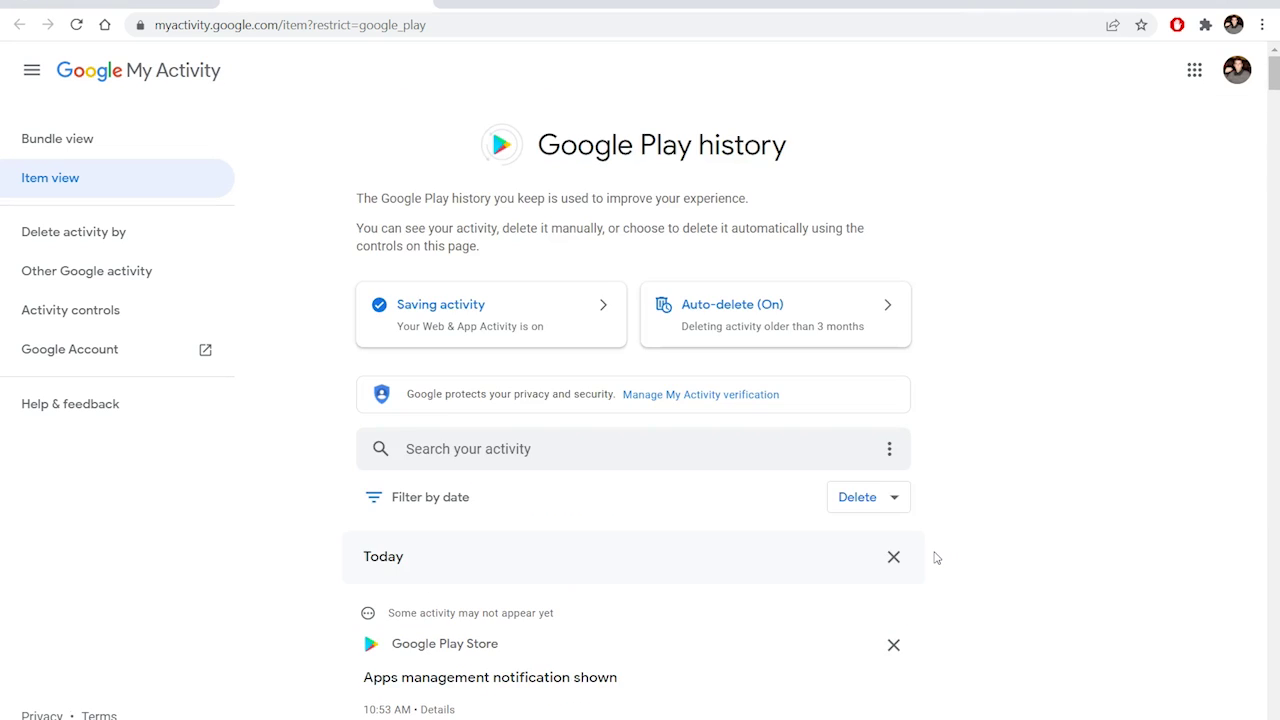
click(416, 4)
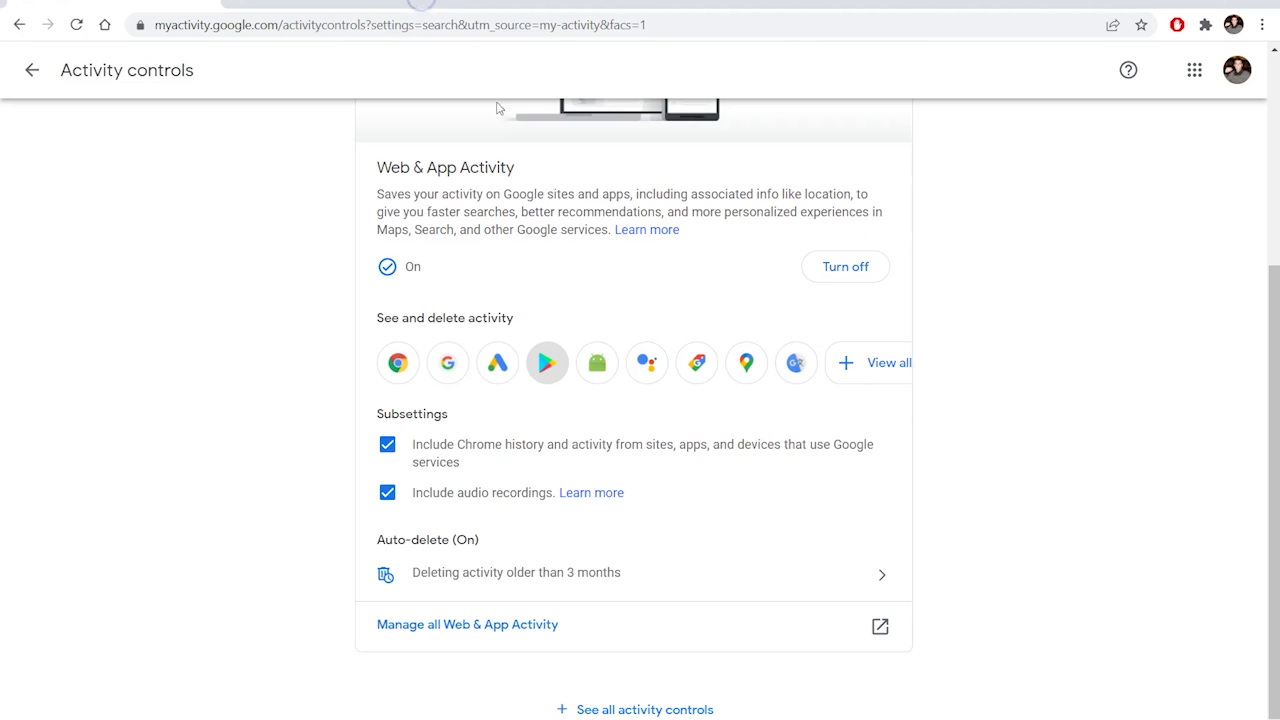
Step: Open the Assistant activity, read through the recorded voice commands, and return to the activity controls
click(647, 368)
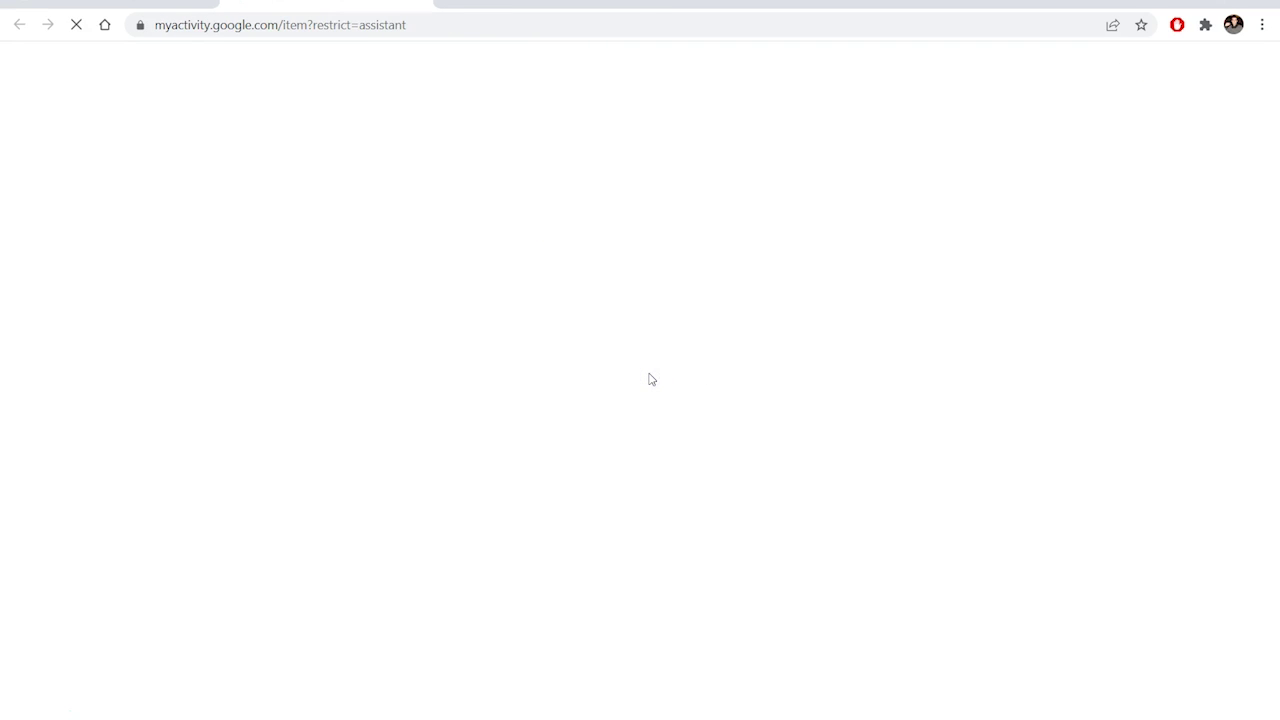
scroll(921, 505, down, 3)
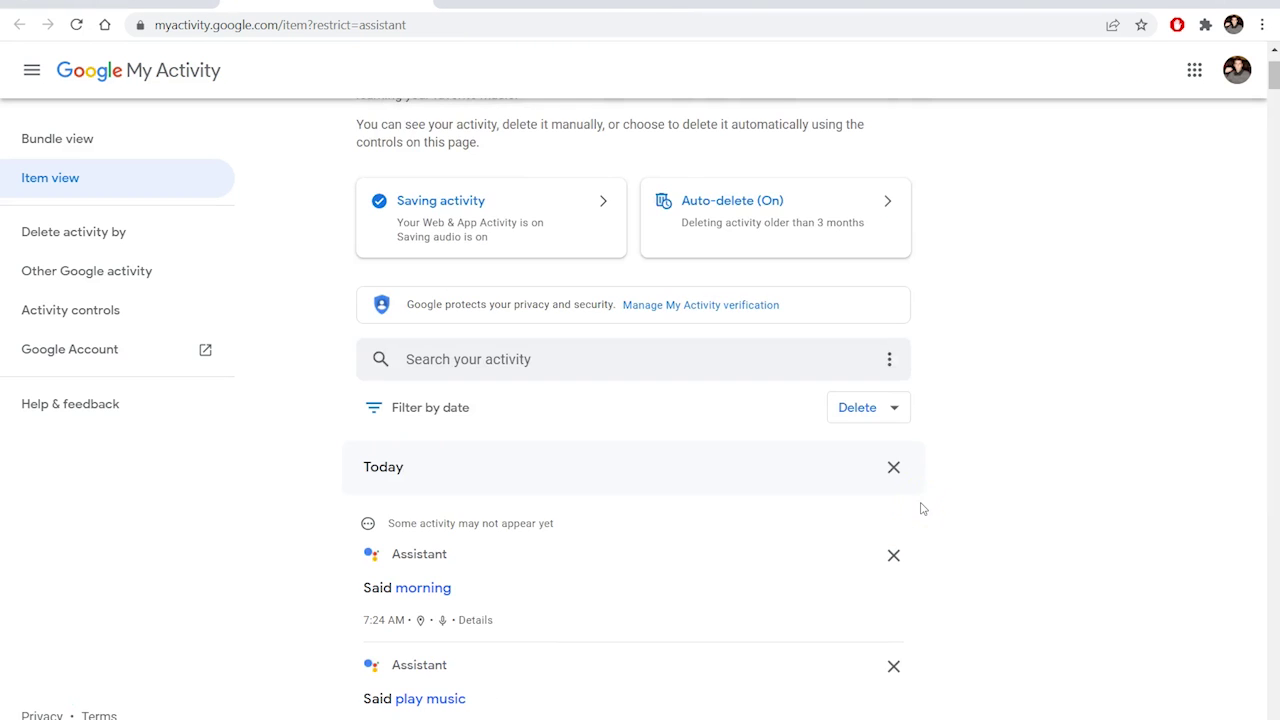
scroll(921, 509, down, 3)
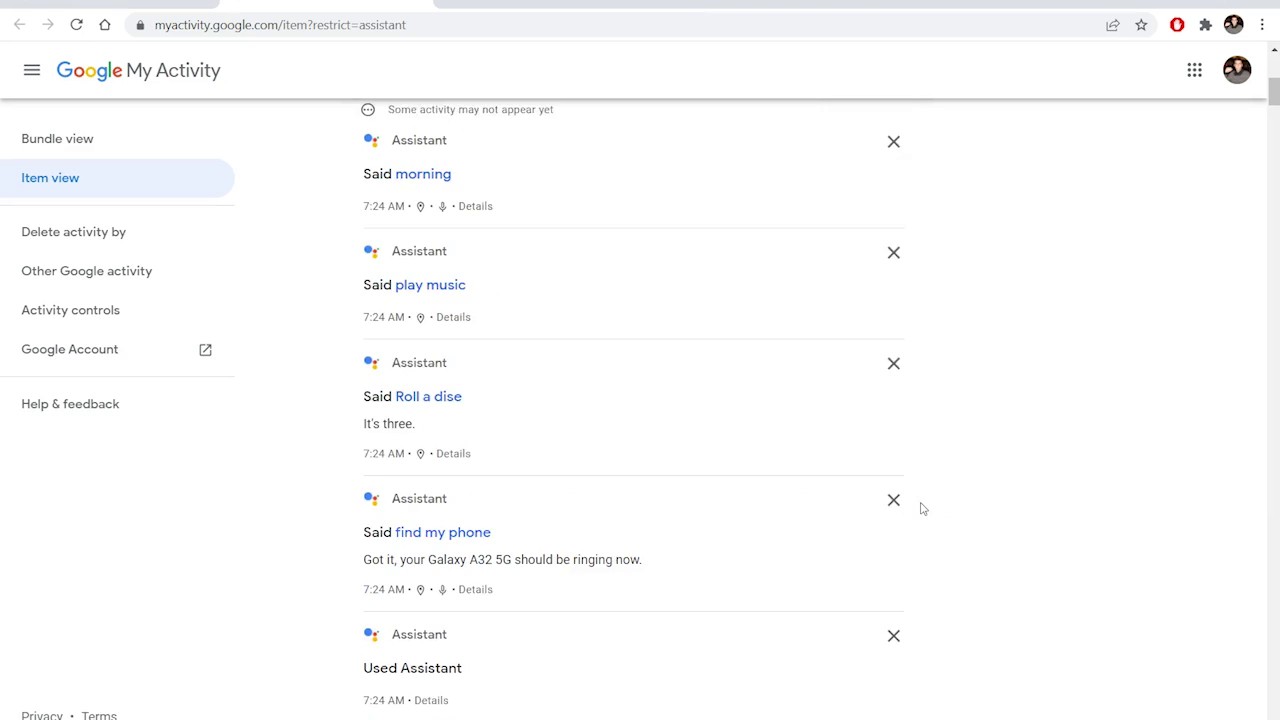
scroll(922, 509, down, 6)
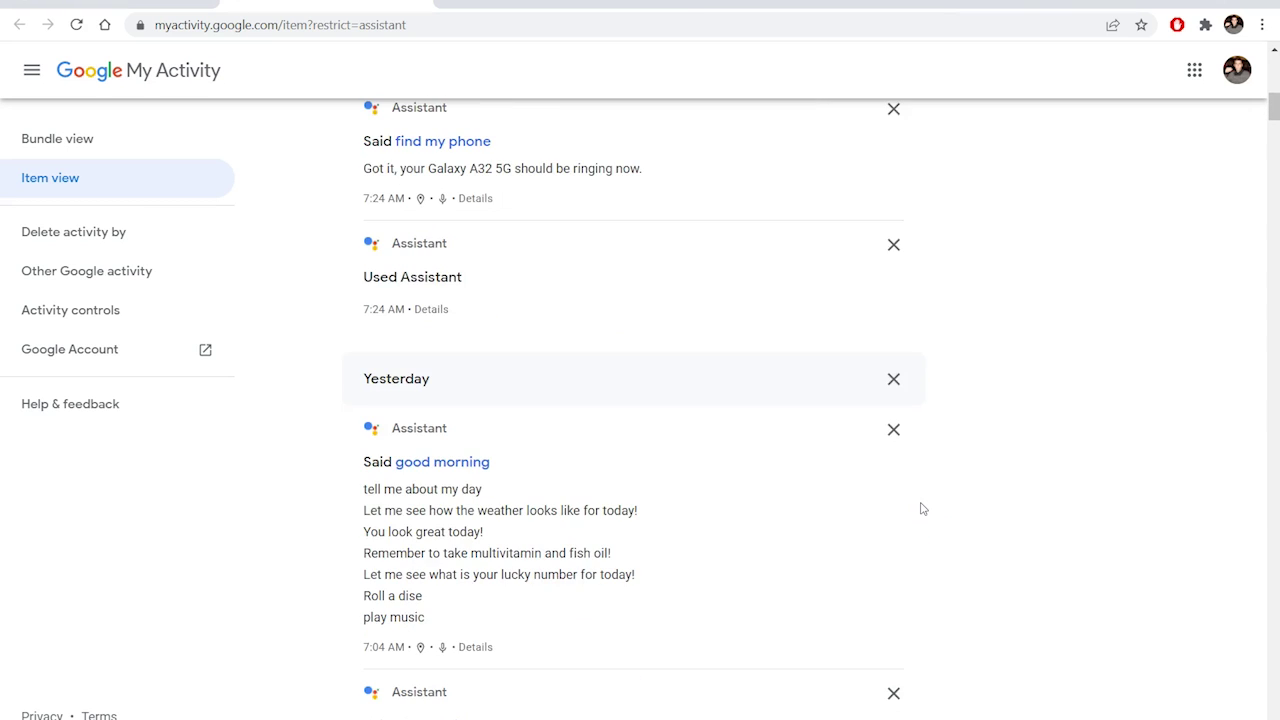
scroll(922, 509, up, 12)
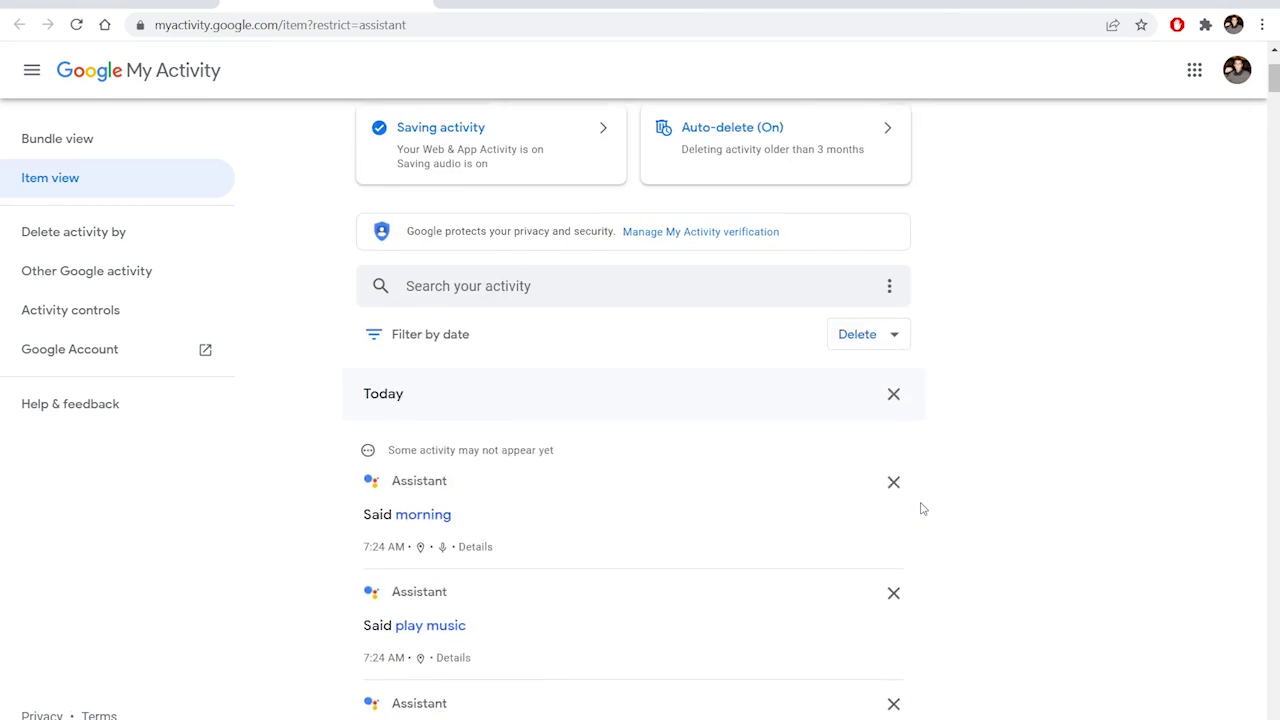
click(424, 5)
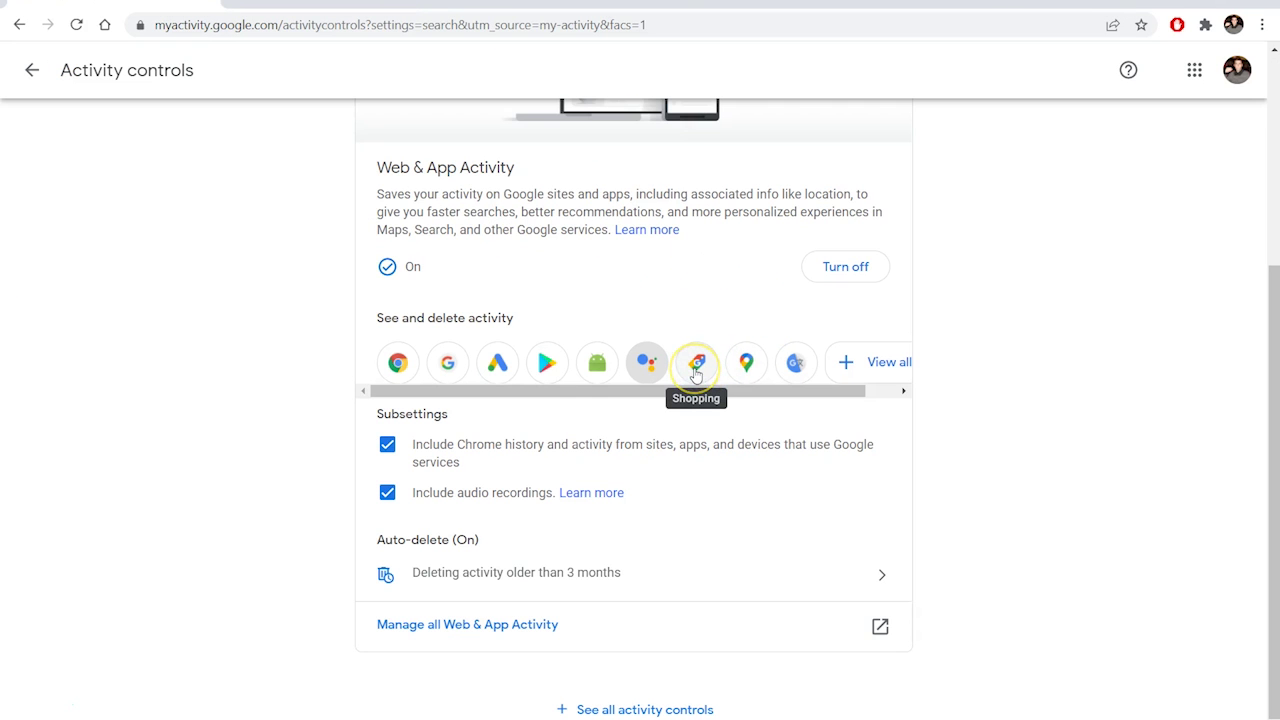
Step: Open the Maps activity and examine the recorded directions, searches and viewed areas from February 26 and 21
click(756, 372)
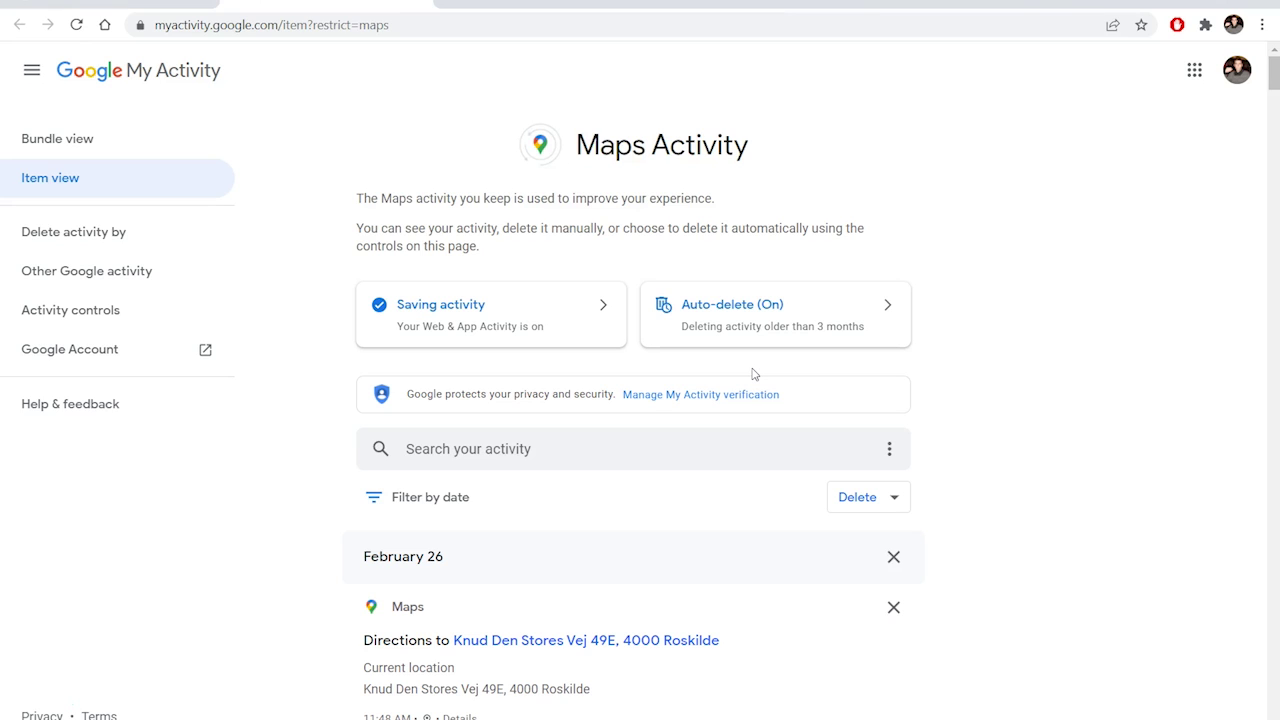
click(924, 418)
scroll(924, 418, down, 2)
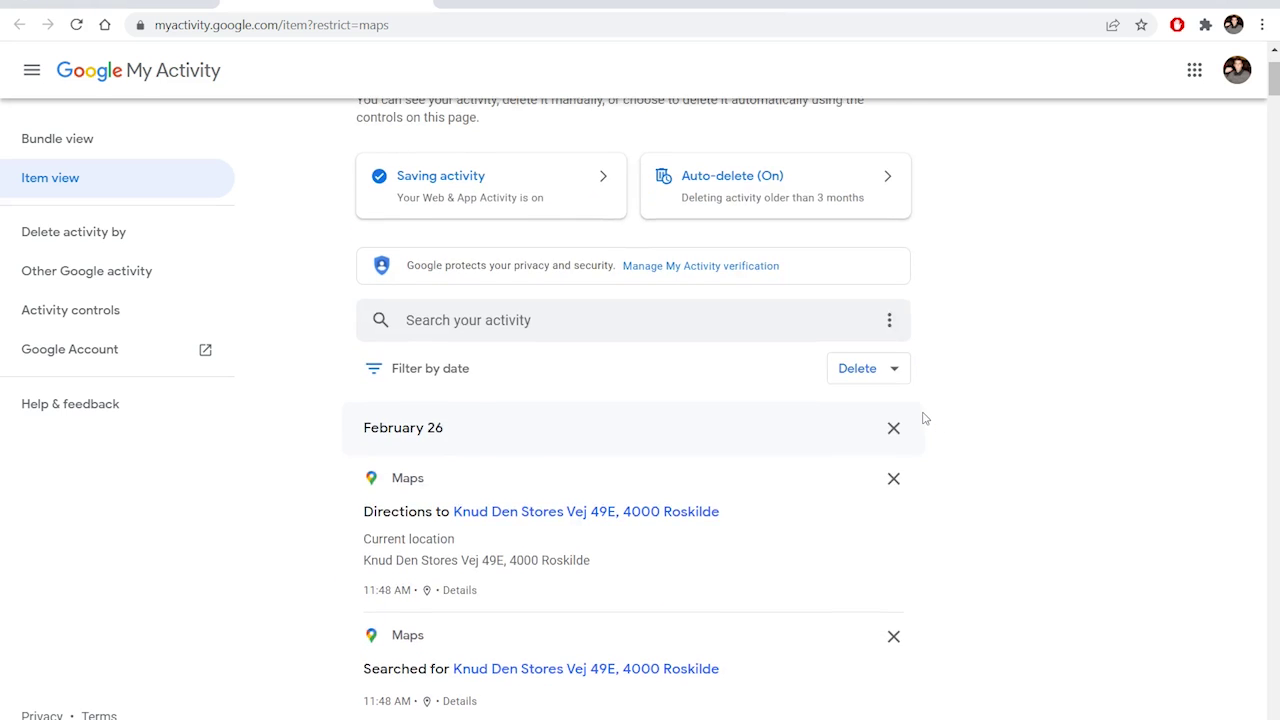
scroll(924, 418, down, 1)
click(994, 411)
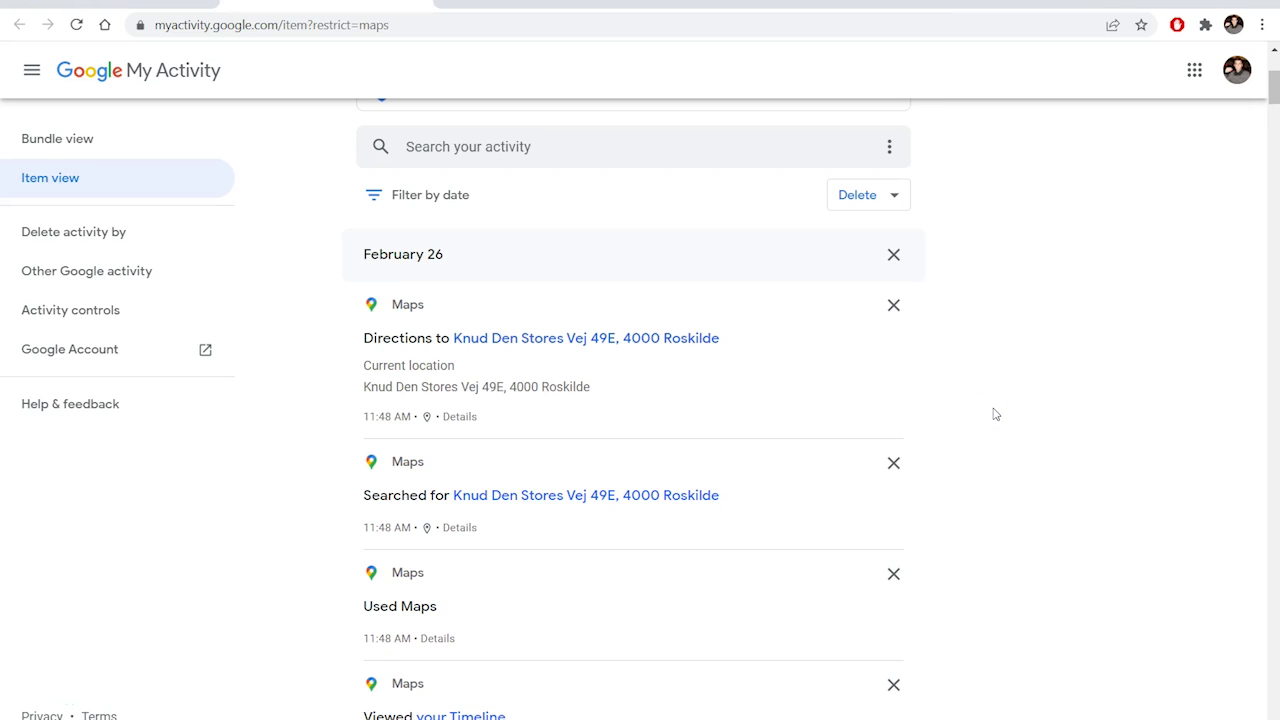
scroll(995, 414, down, 1)
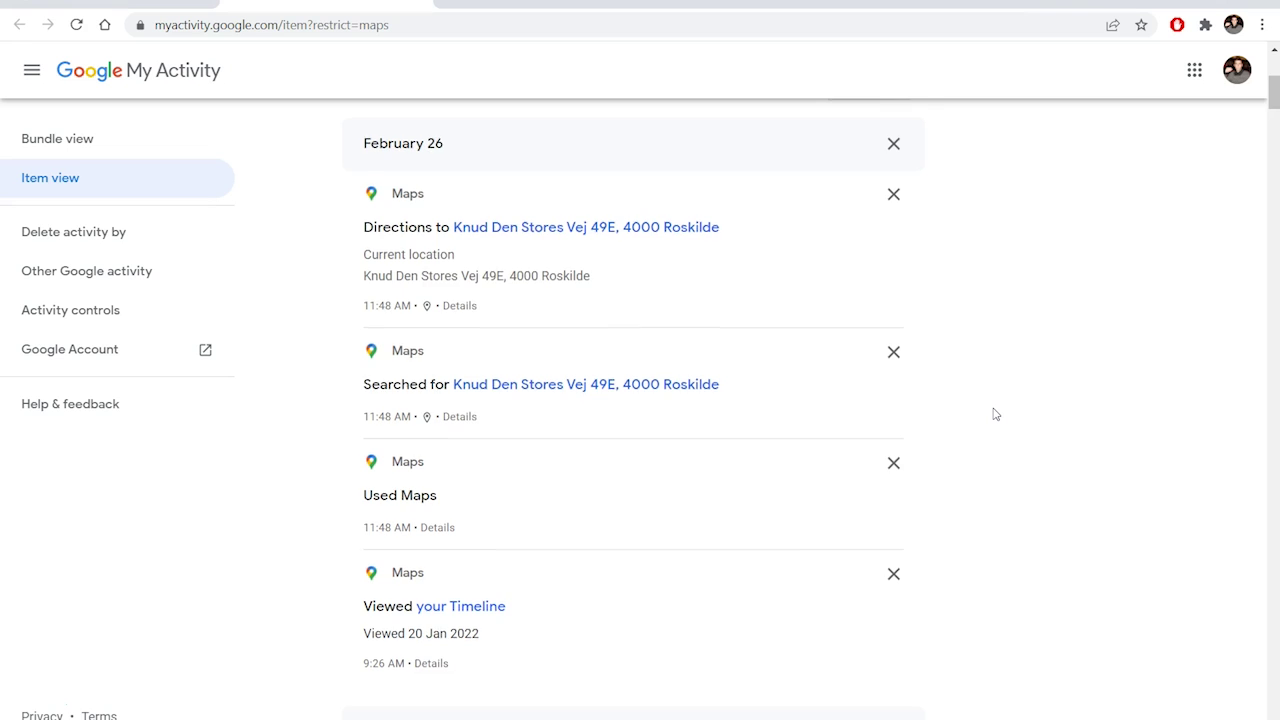
scroll(995, 413, down, 1)
scroll(995, 413, down, 1)
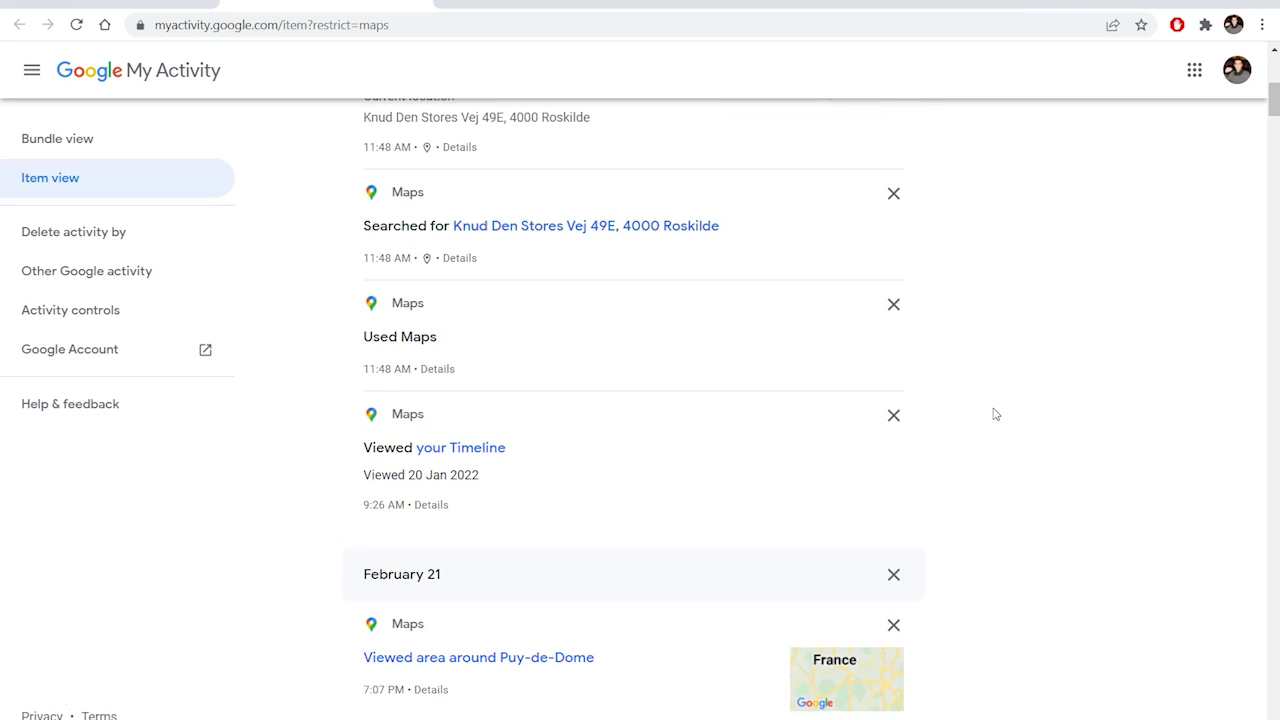
scroll(995, 413, down, 3)
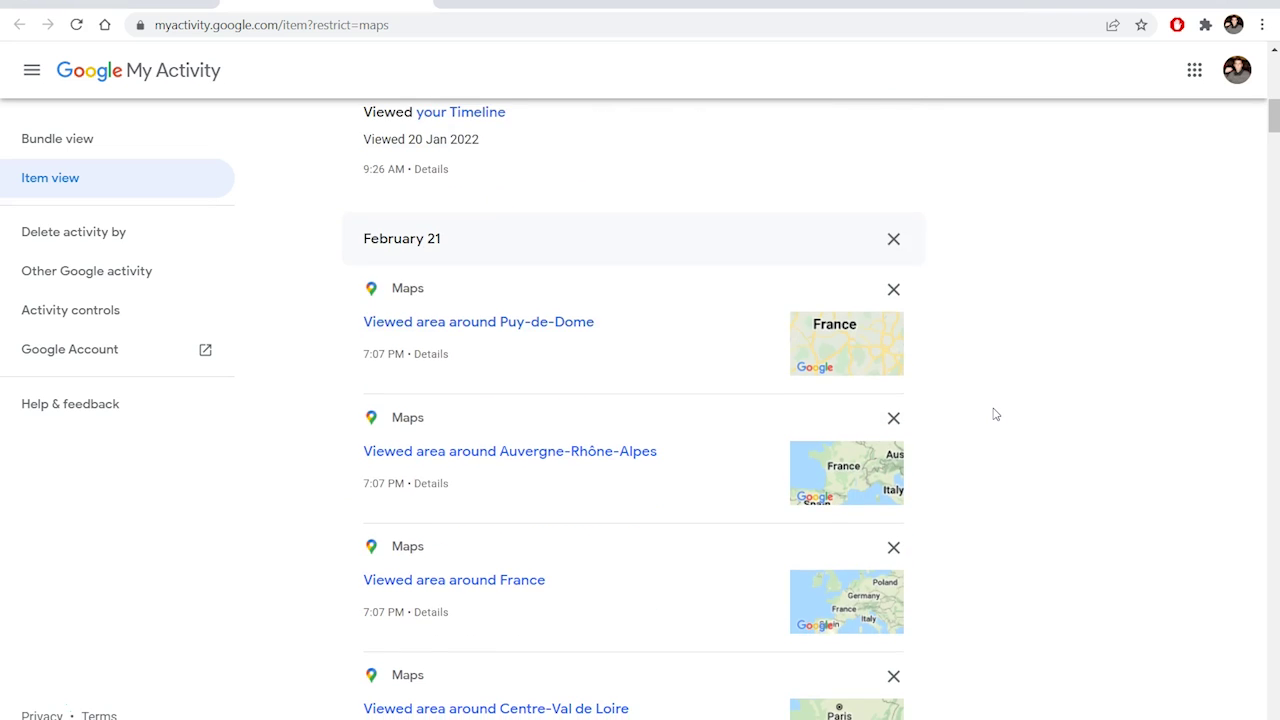
scroll(995, 413, down, 7)
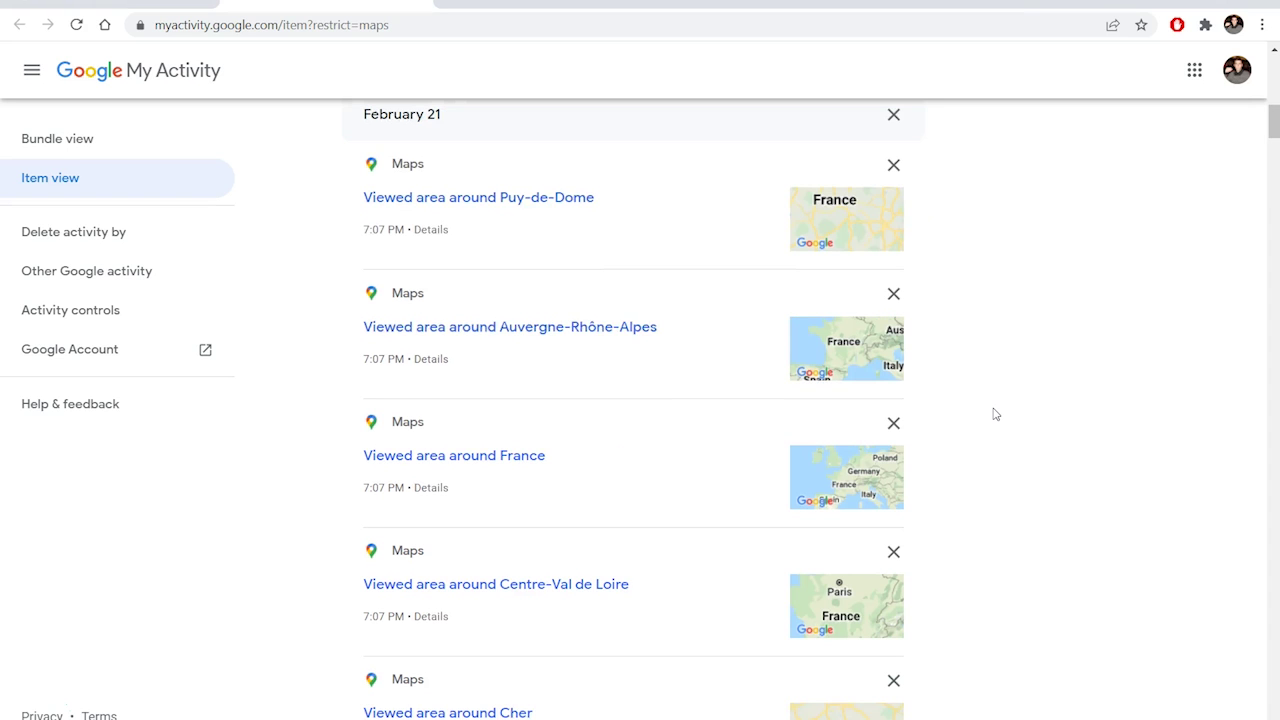
scroll(995, 413, down, 7)
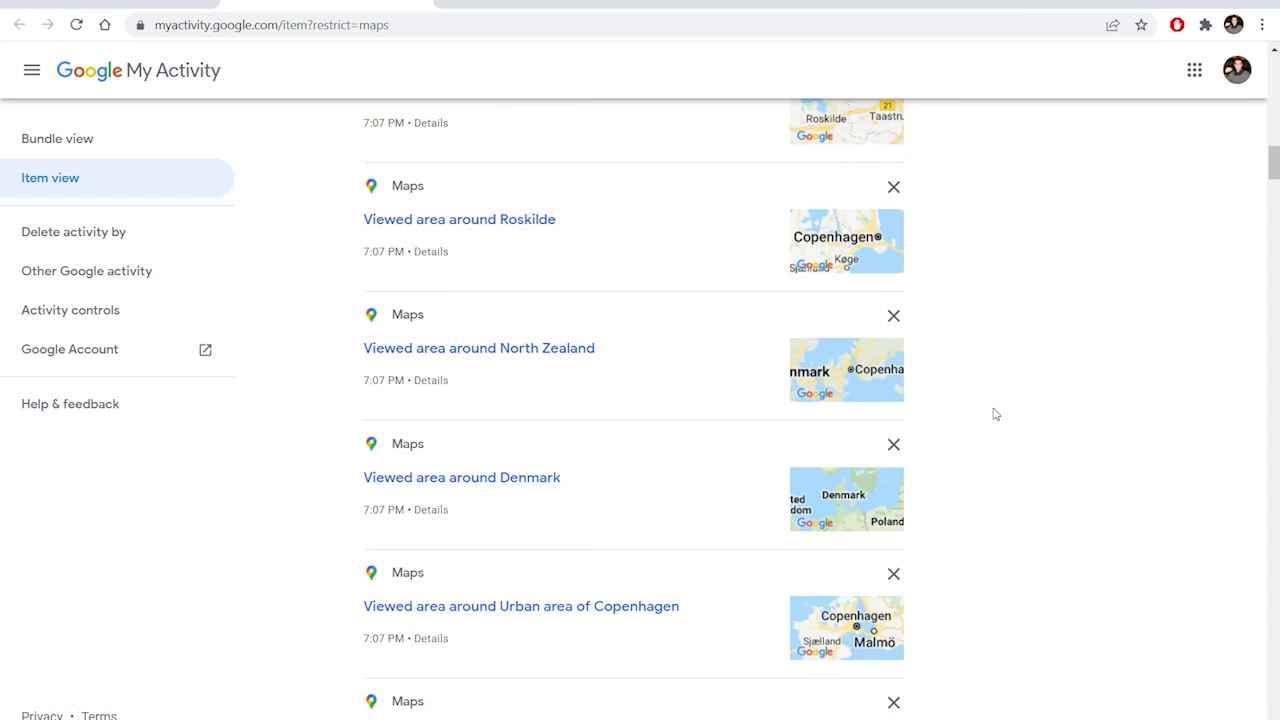
Step: Return from the Maps activity to the Web & App Activity controls and review the product list, subsettings and auto-delete setting
scroll(995, 413, up, 10)
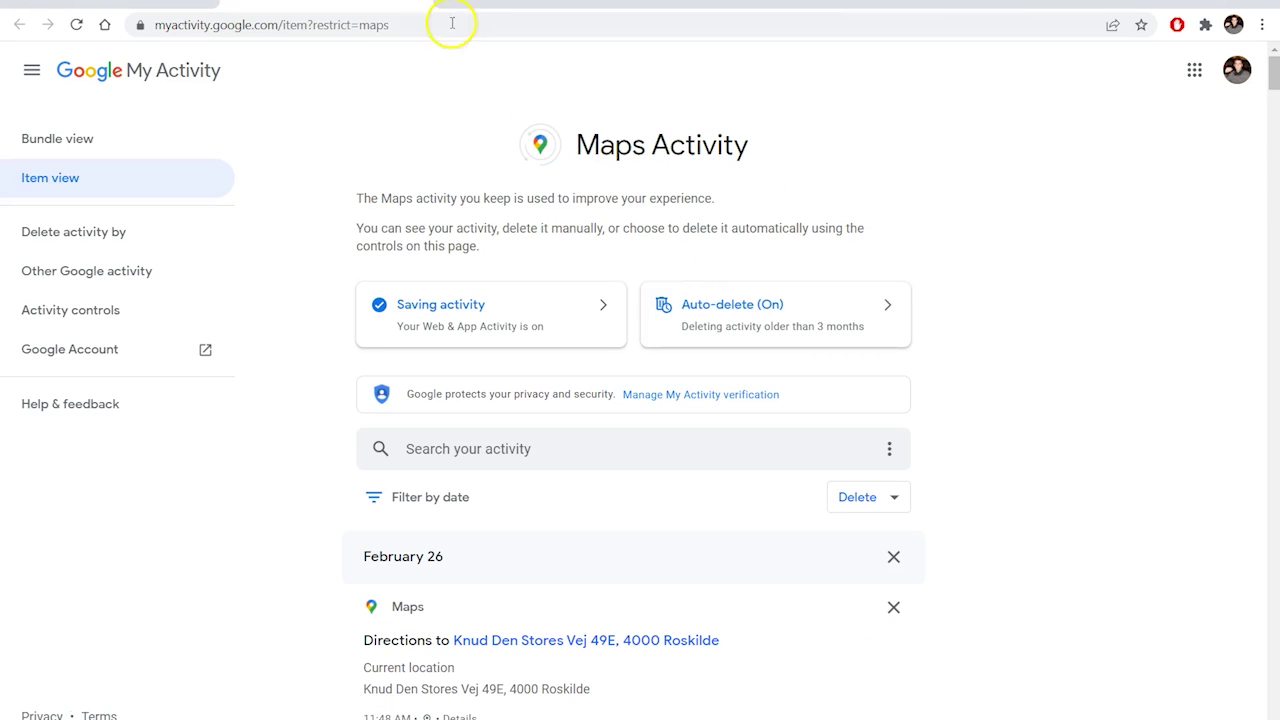
click(420, 2)
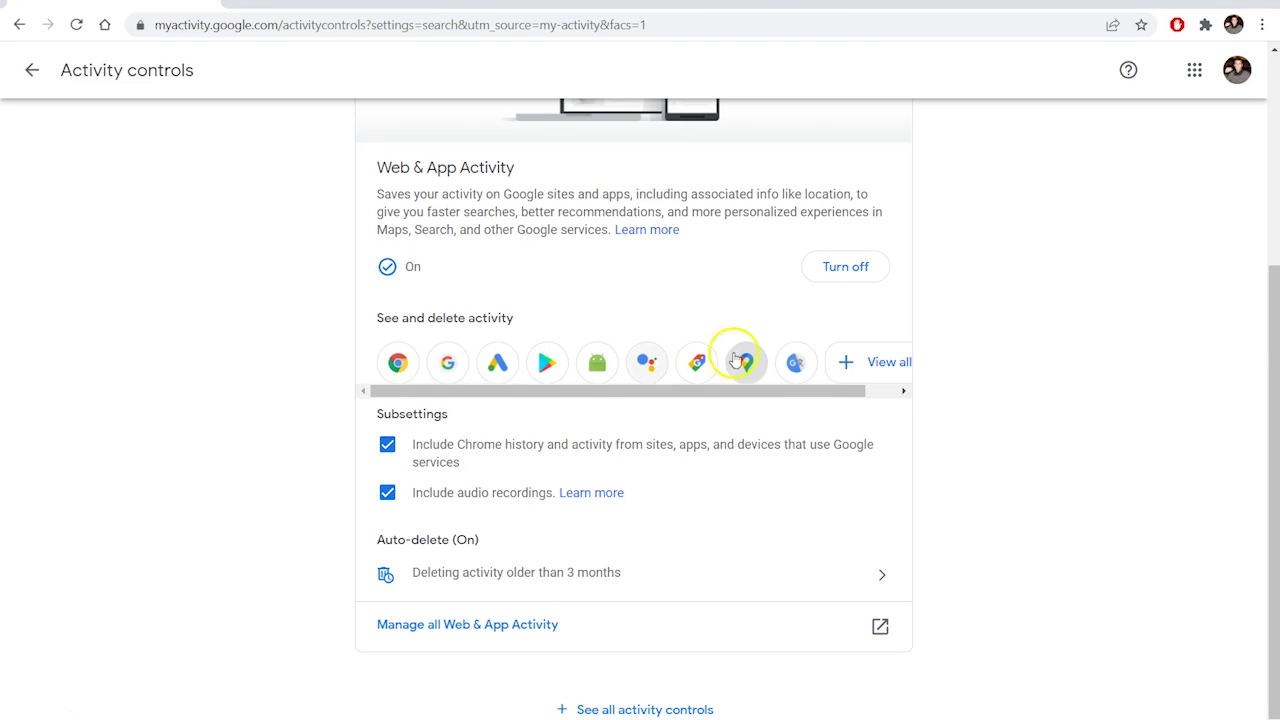
scroll(517, 500, up, 2)
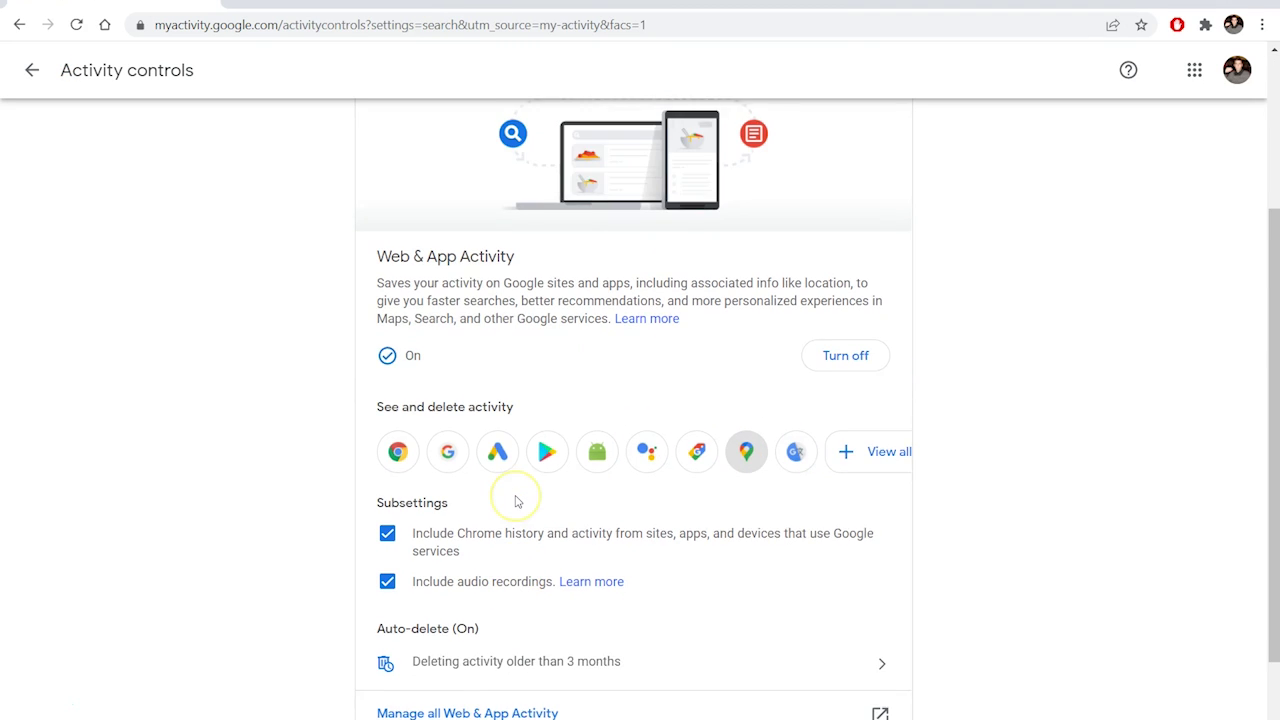
scroll(517, 500, down, 2)
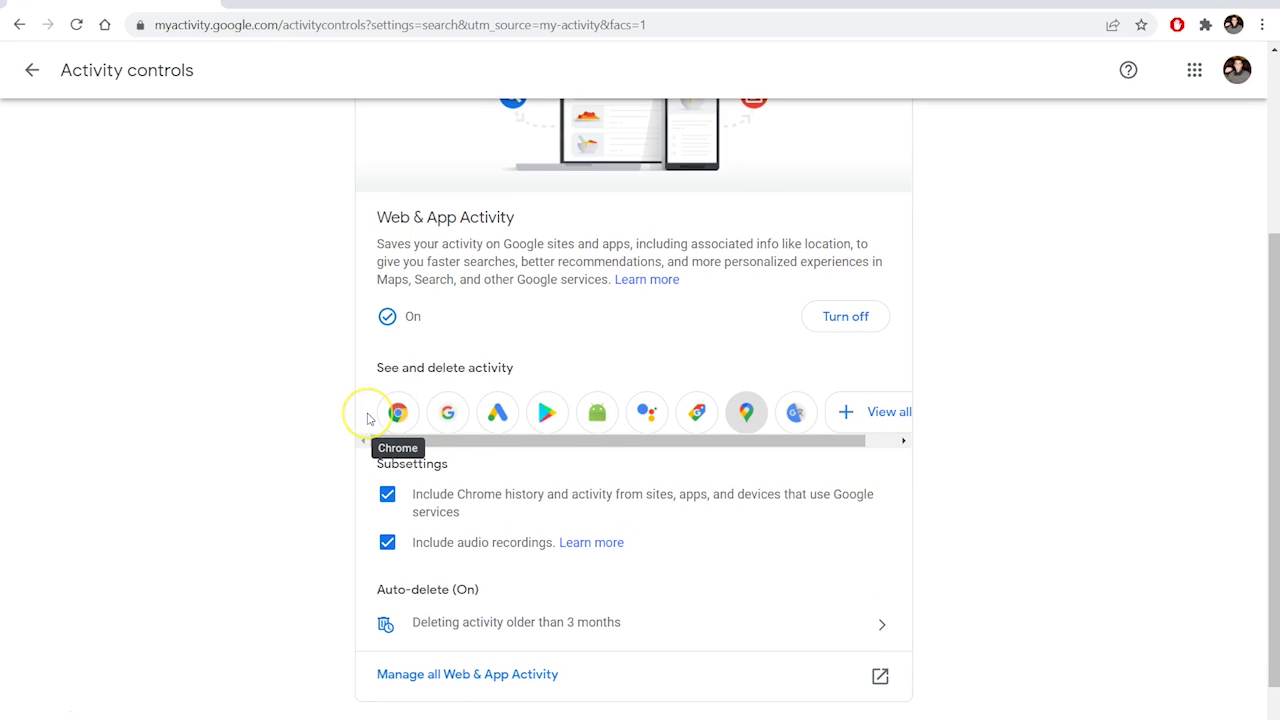
scroll(470, 520, down, 1)
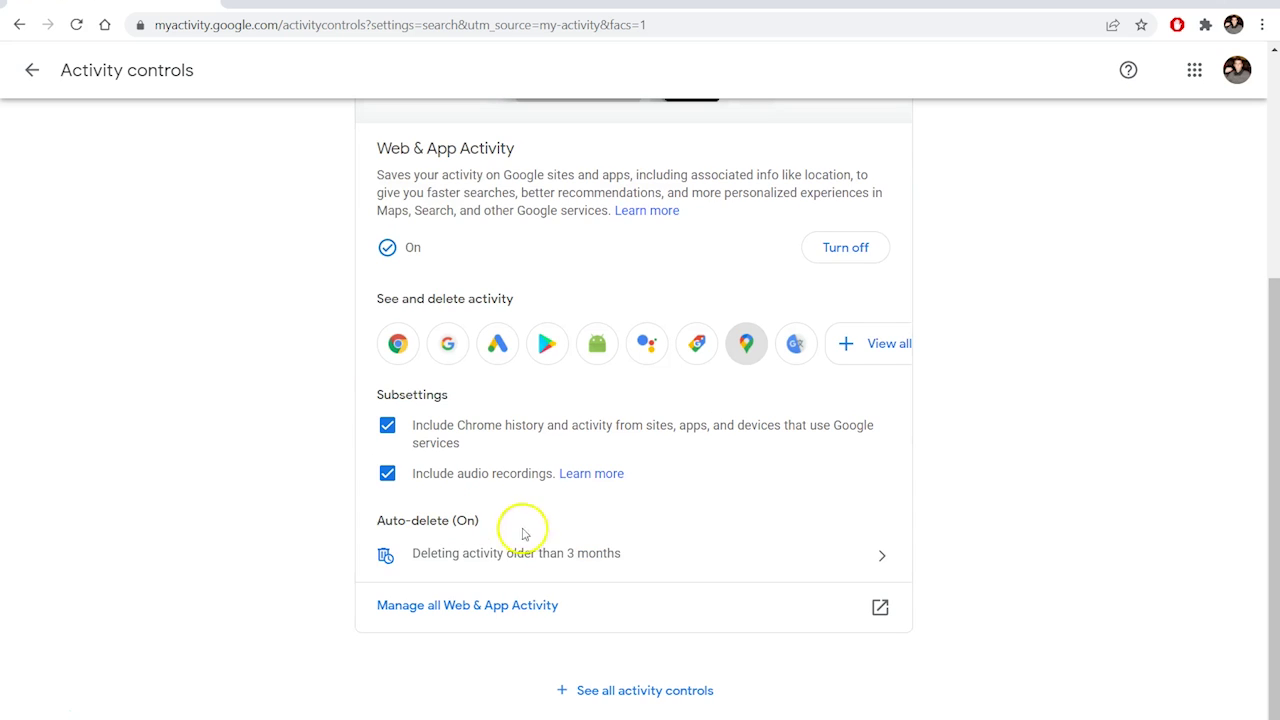
Step: Look through the auto-delete periods for Web & App Activity, and cancel without choosing a different option
click(878, 563)
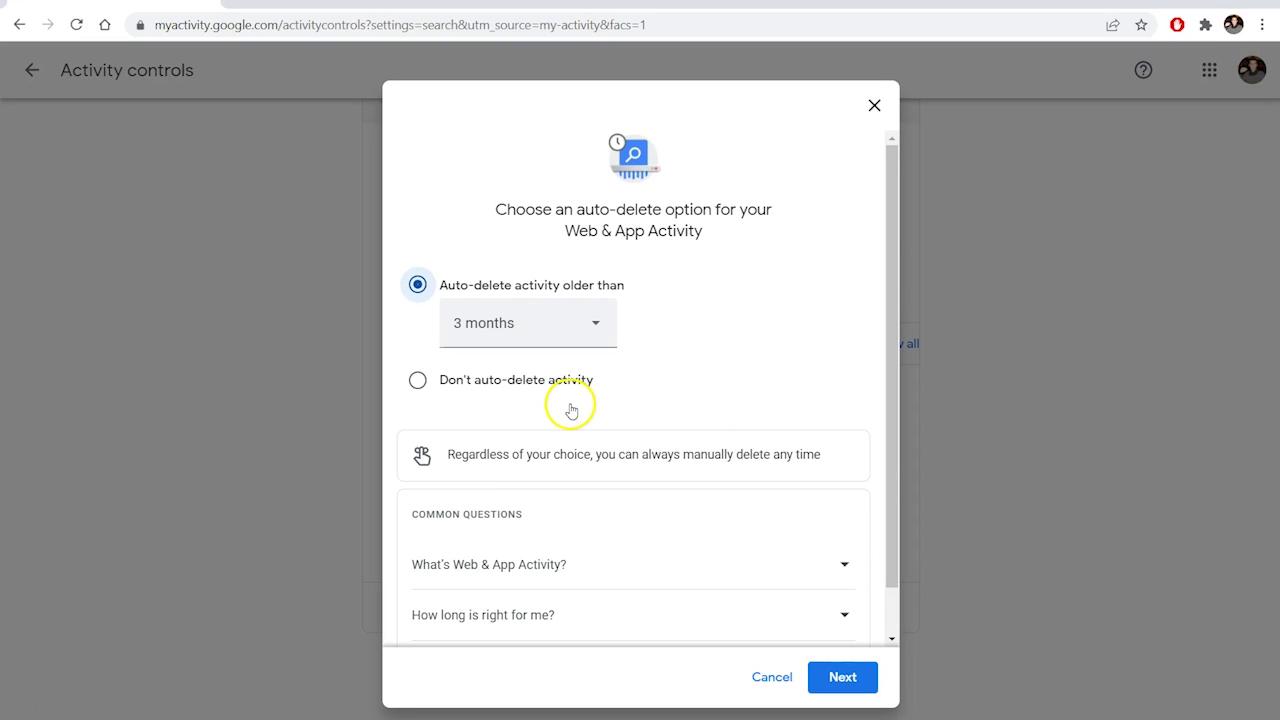
click(598, 328)
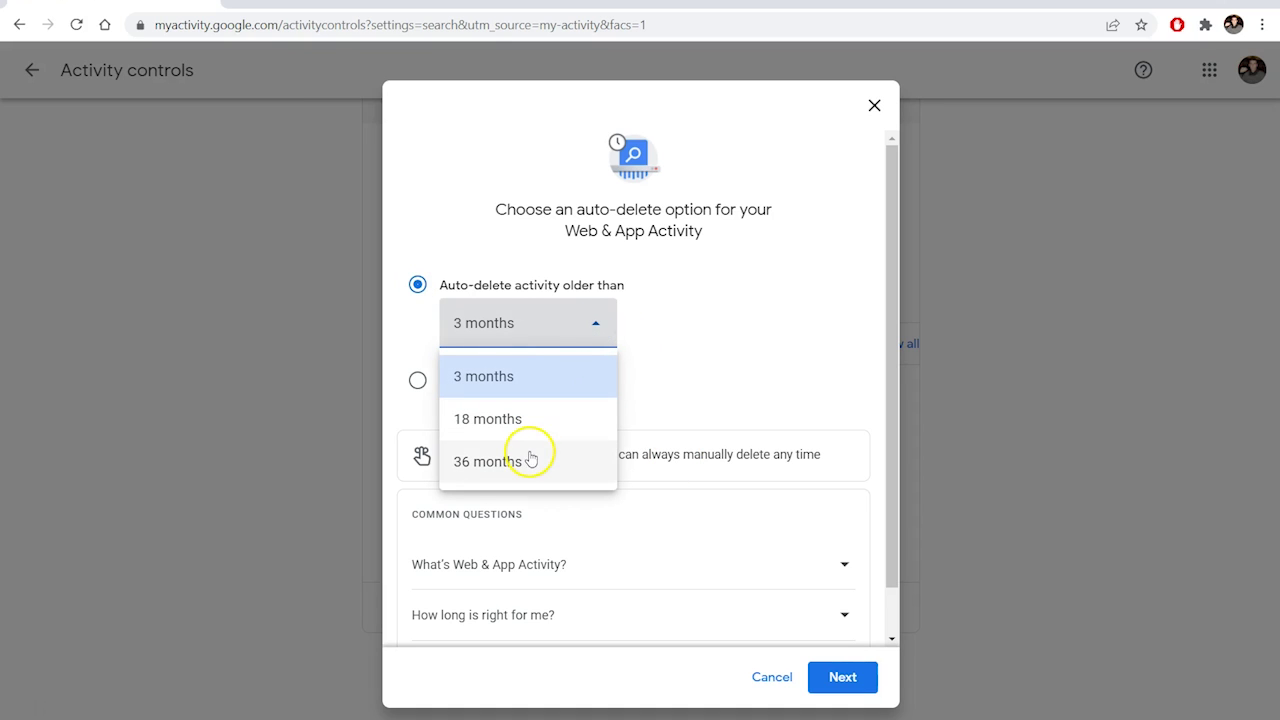
click(762, 352)
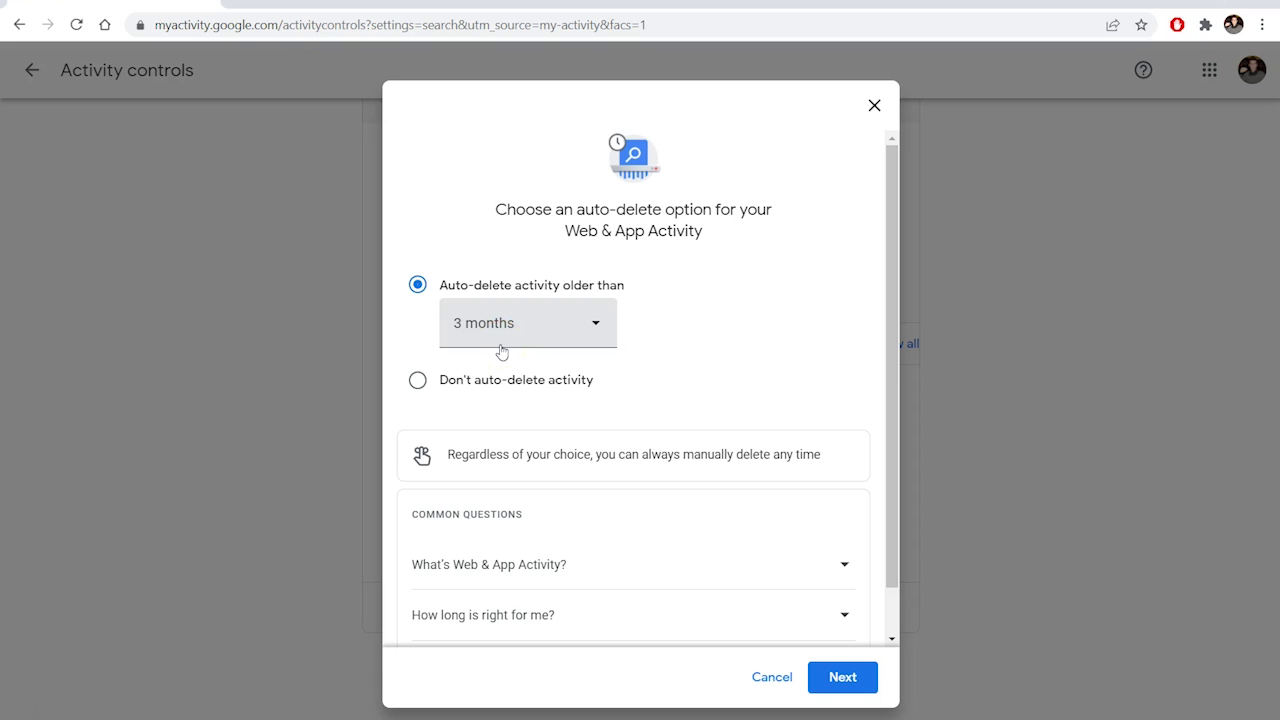
click(772, 677)
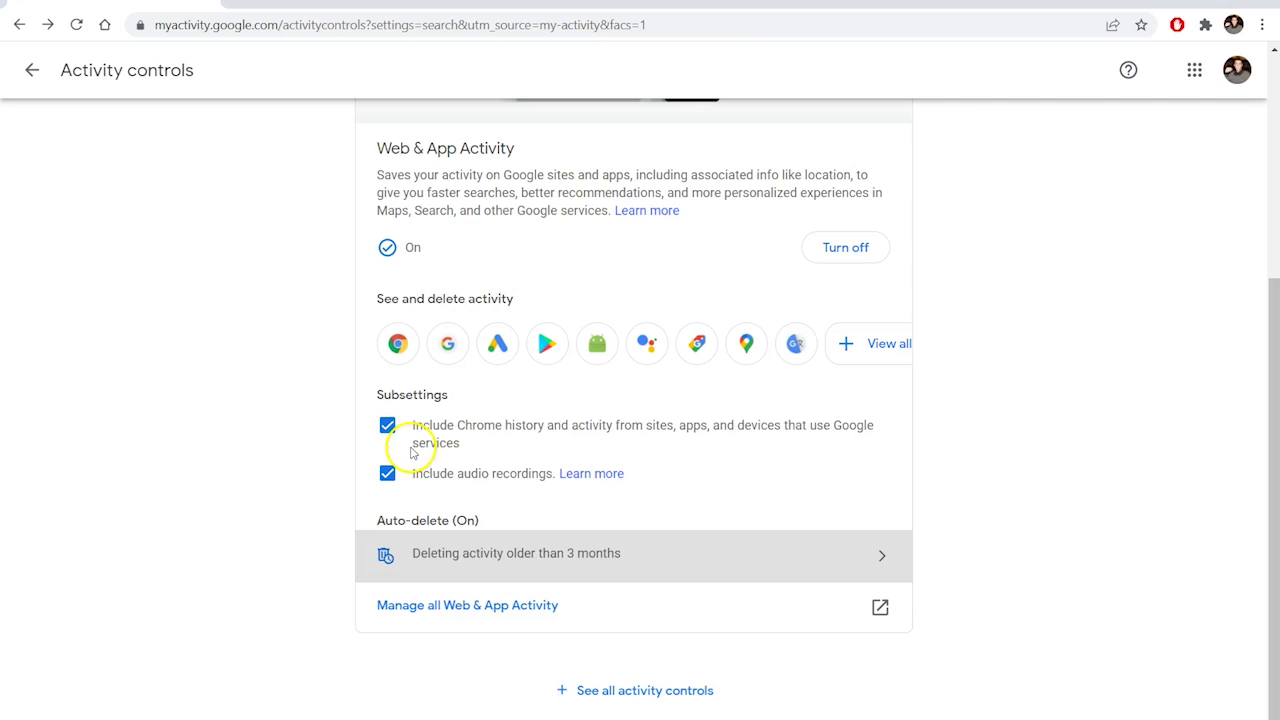
Step: Open the Location History controls from the My Activity overview and read through the device and auto-delete settings
scroll(314, 363, up, 3)
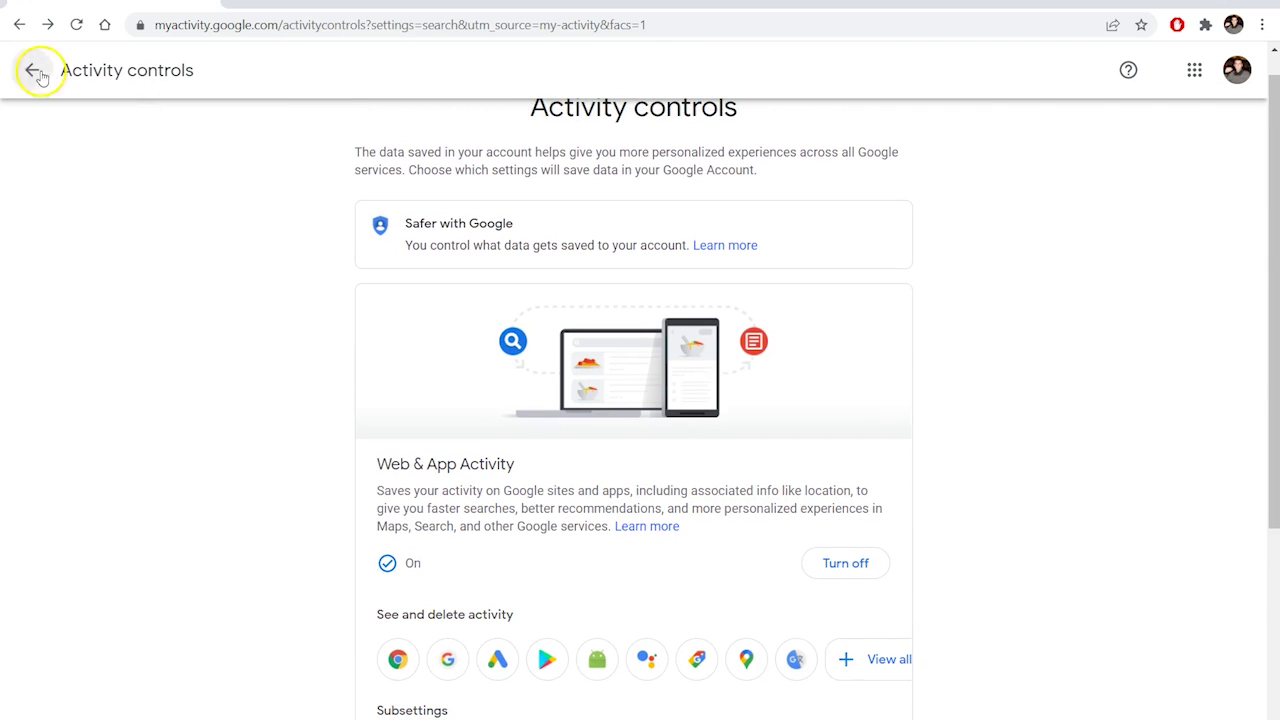
click(32, 70)
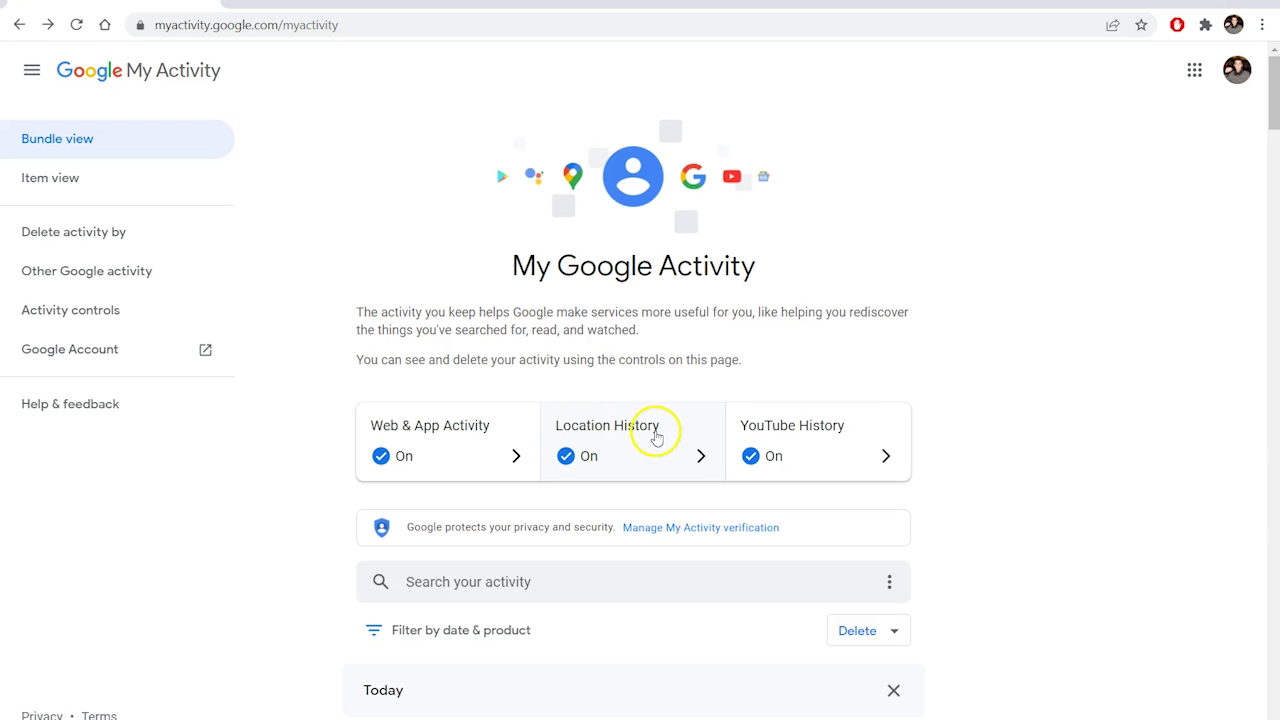
click(656, 437)
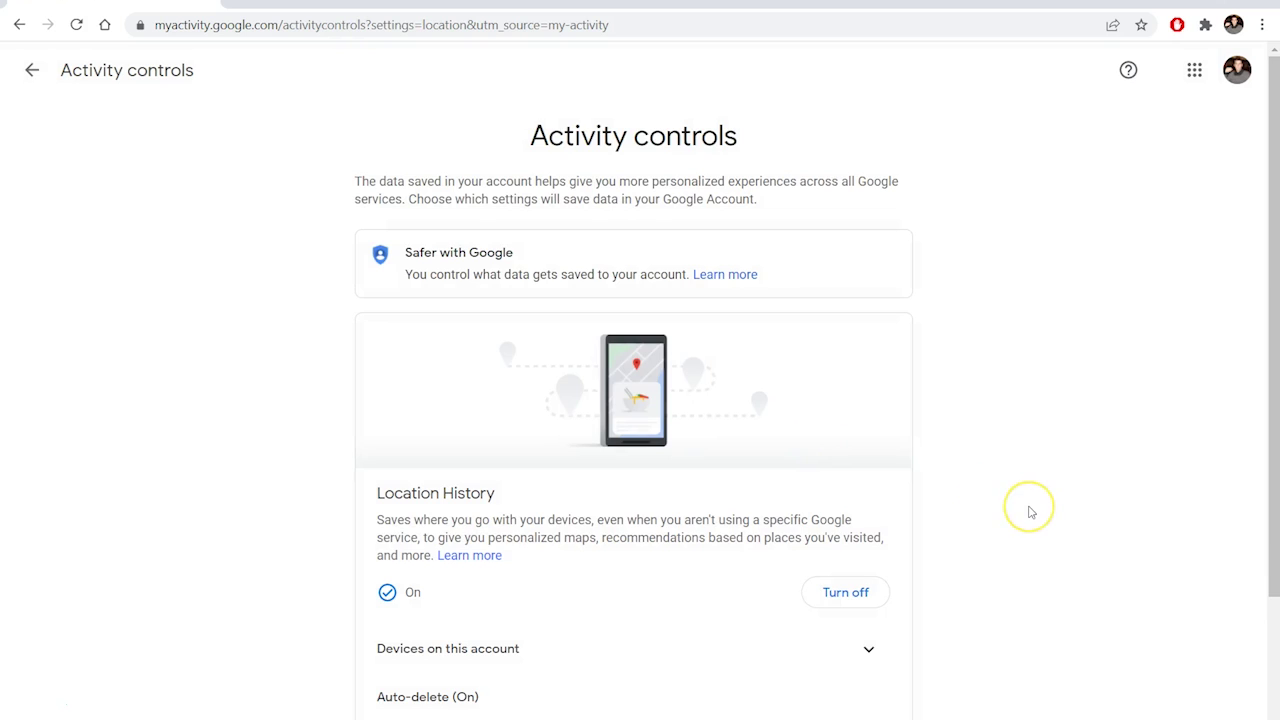
scroll(1031, 512, down, 1)
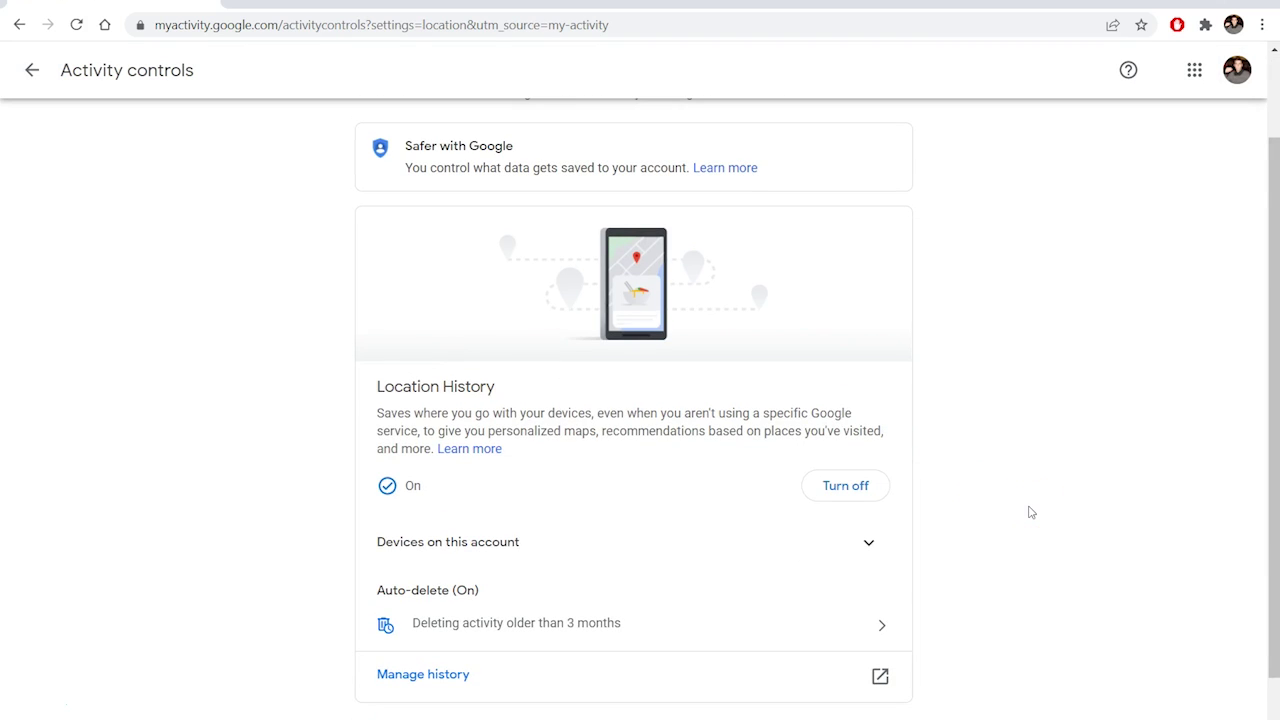
scroll(1031, 512, down, 1)
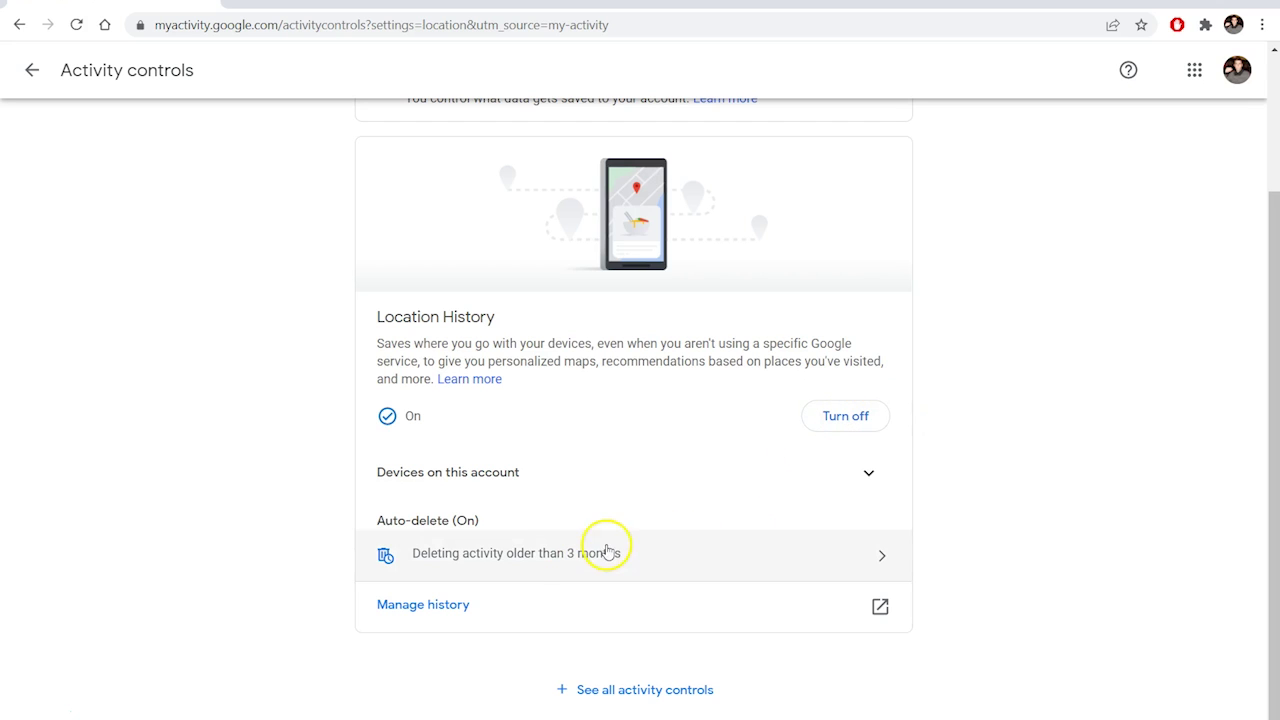
Step: Open the history management for Location History and examine the visited places between Roskilde and Copenhagen on the Timeline map
click(440, 612)
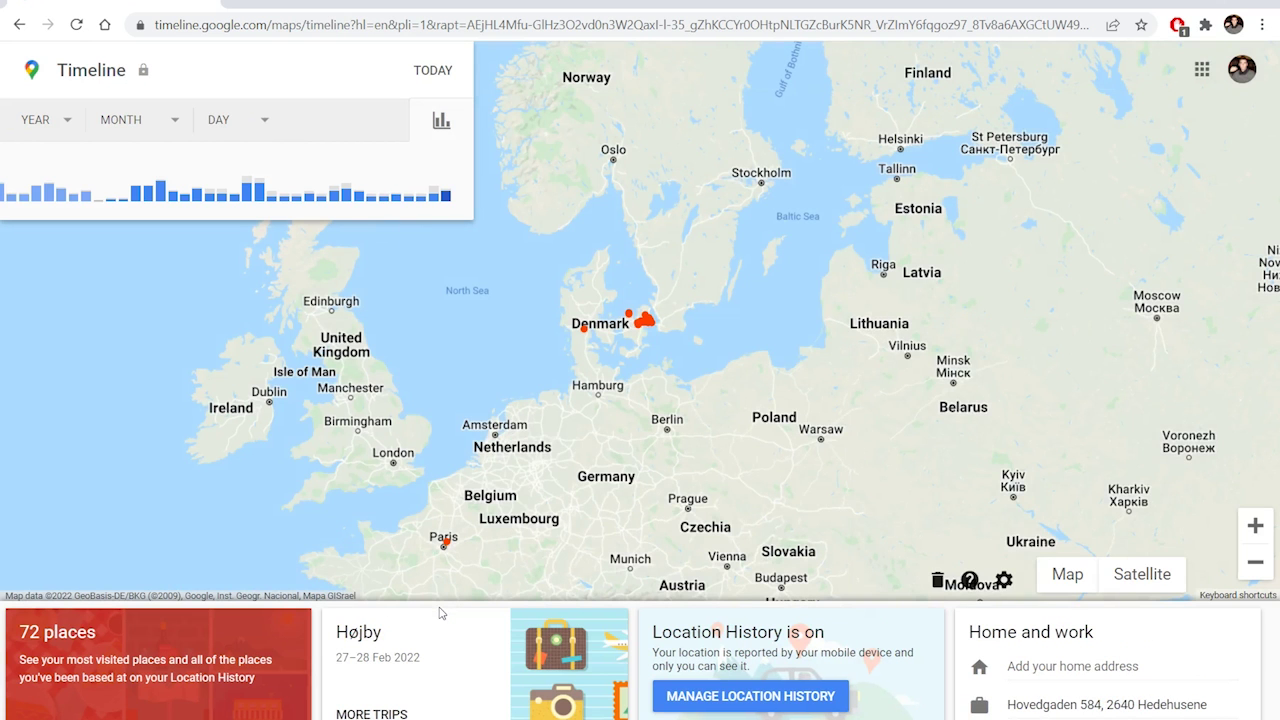
click(528, 405)
scroll(601, 322, up, 3)
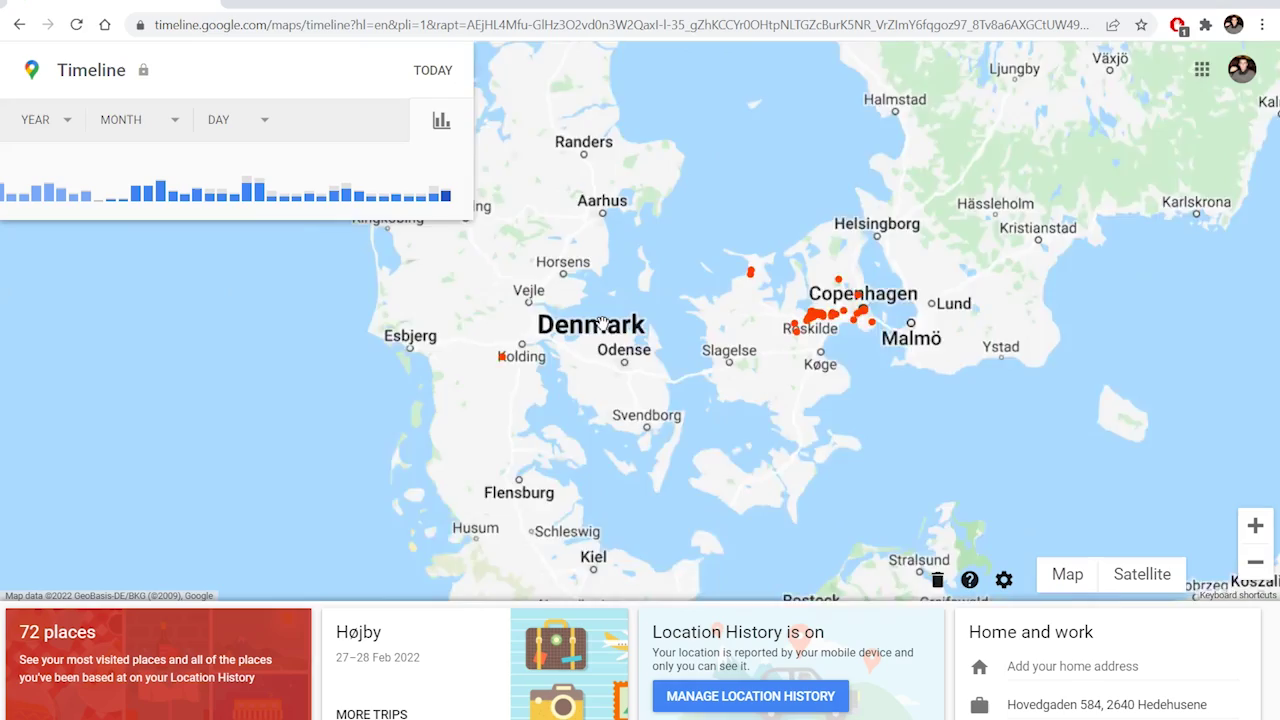
scroll(601, 322, up, 1)
drag(823, 306, 553, 363)
scroll(636, 395, up, 2)
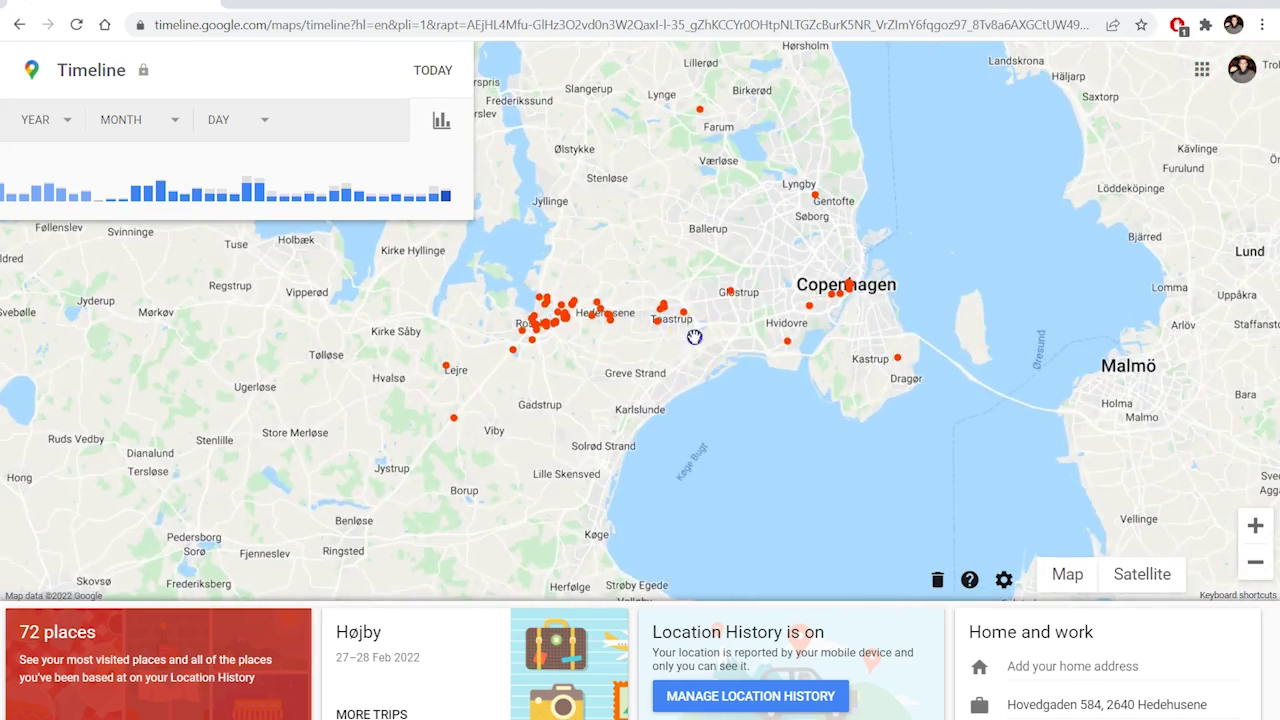
drag(694, 337, 665, 467)
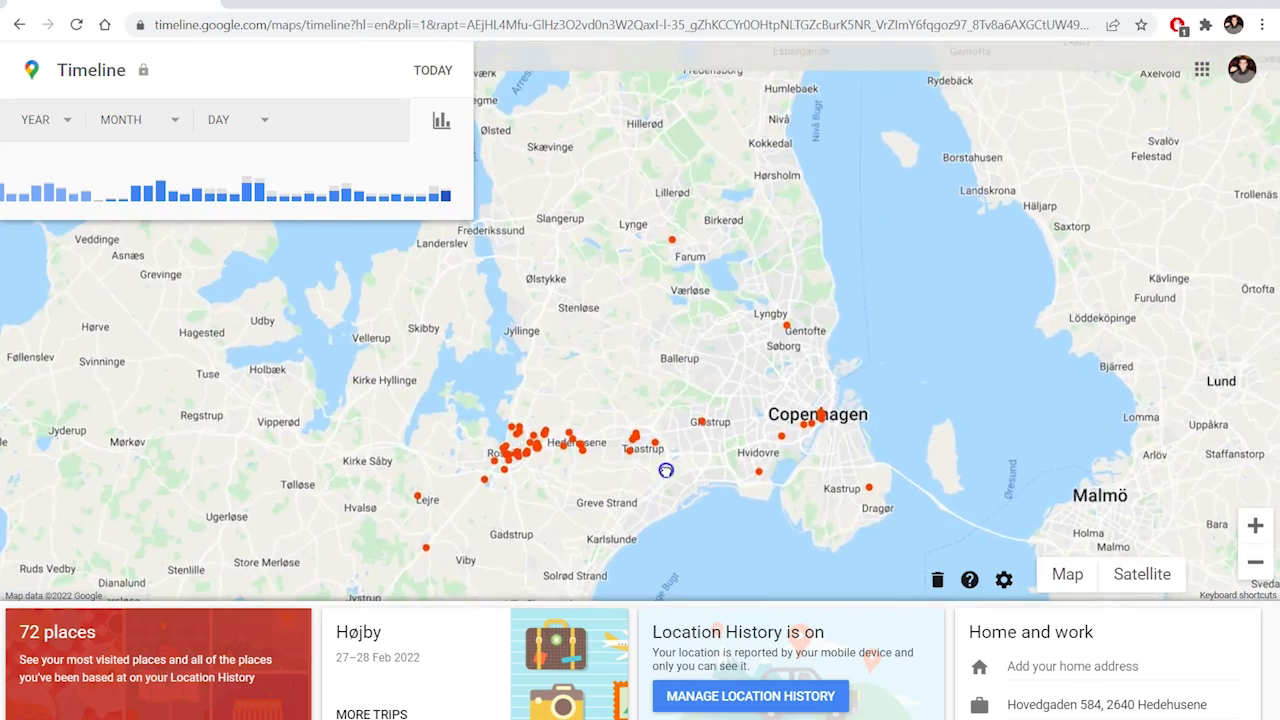
scroll(666, 469, up, 1)
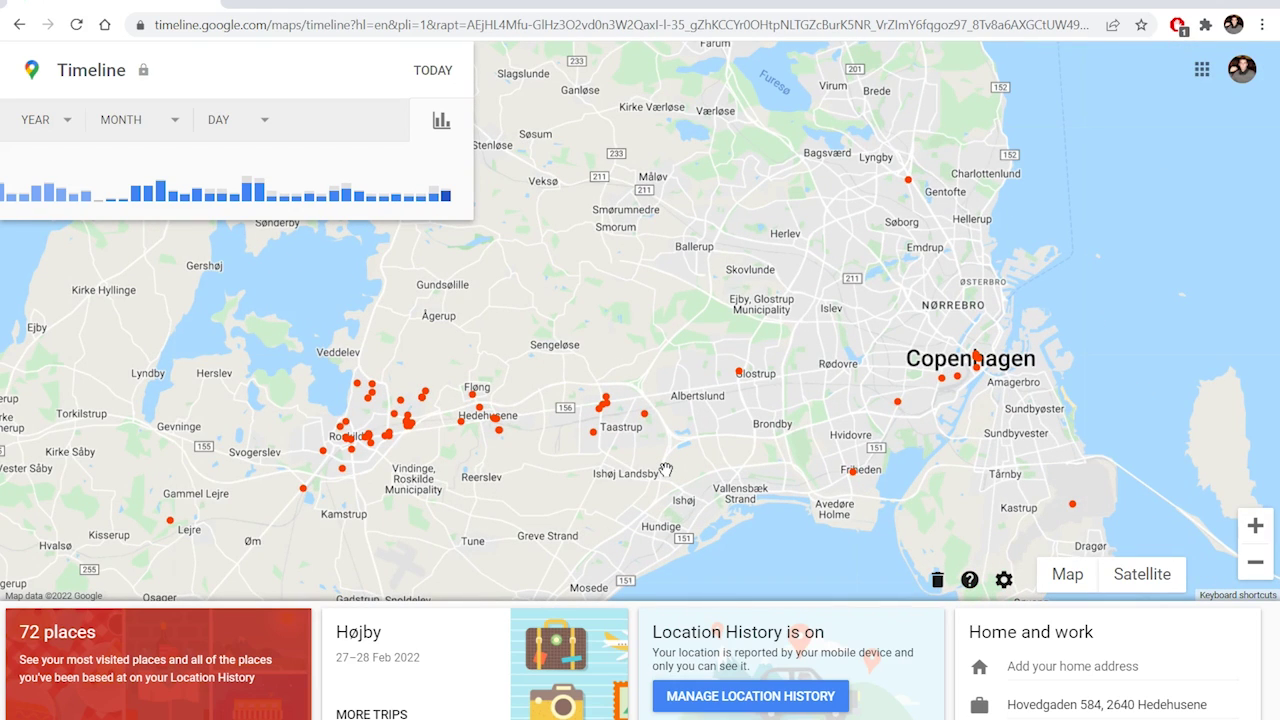
scroll(666, 469, up, 1)
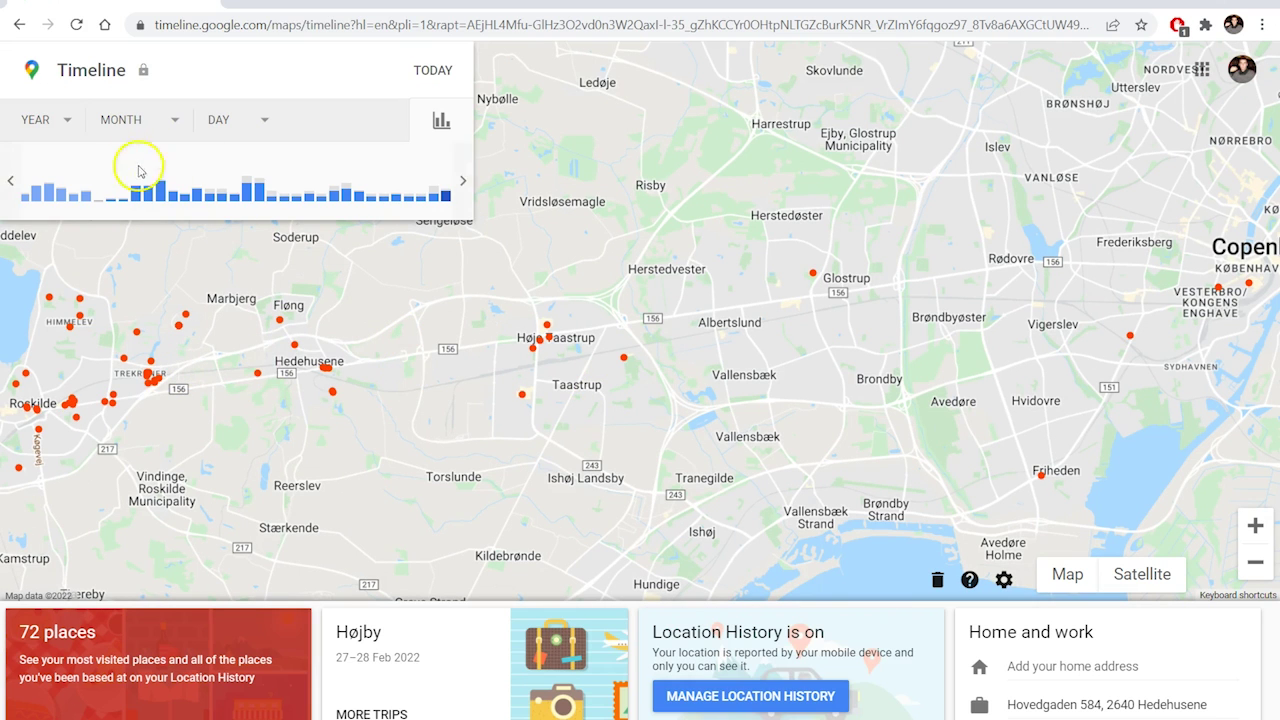
Step: Check which years the Timeline offers, and open the recorded visit to Rigshospitalet - Glostrup
click(67, 122)
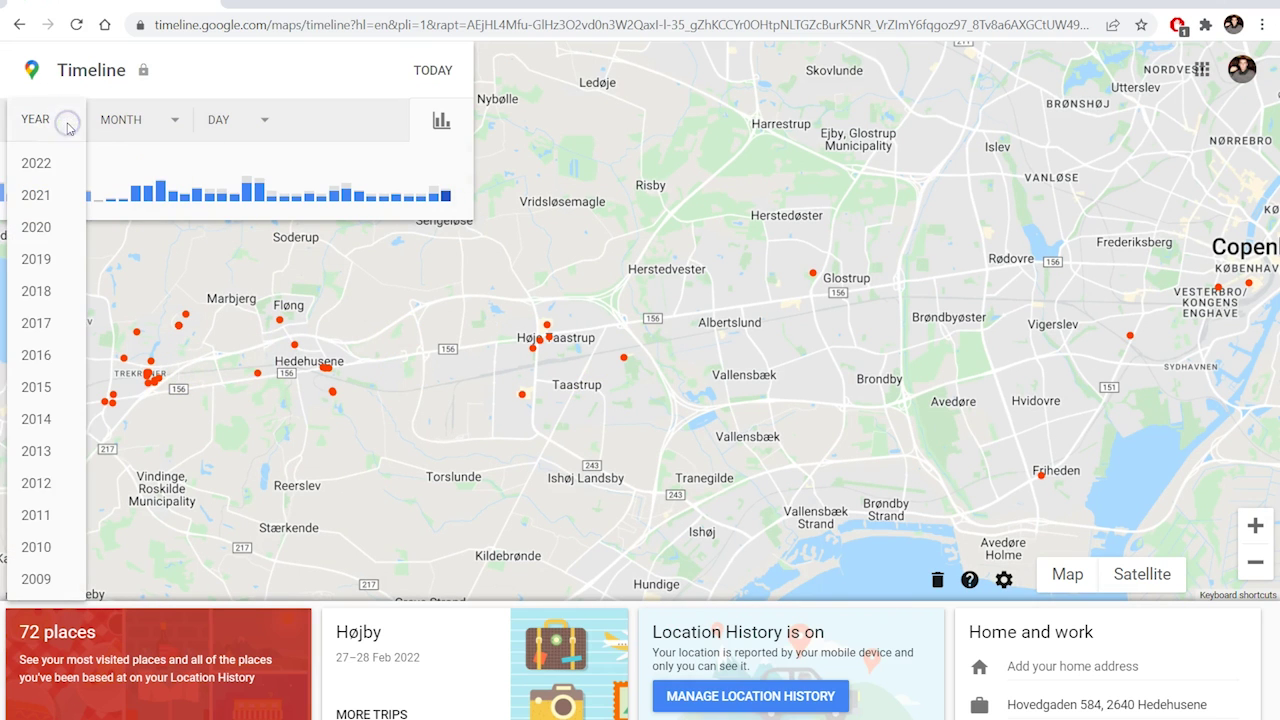
click(67, 122)
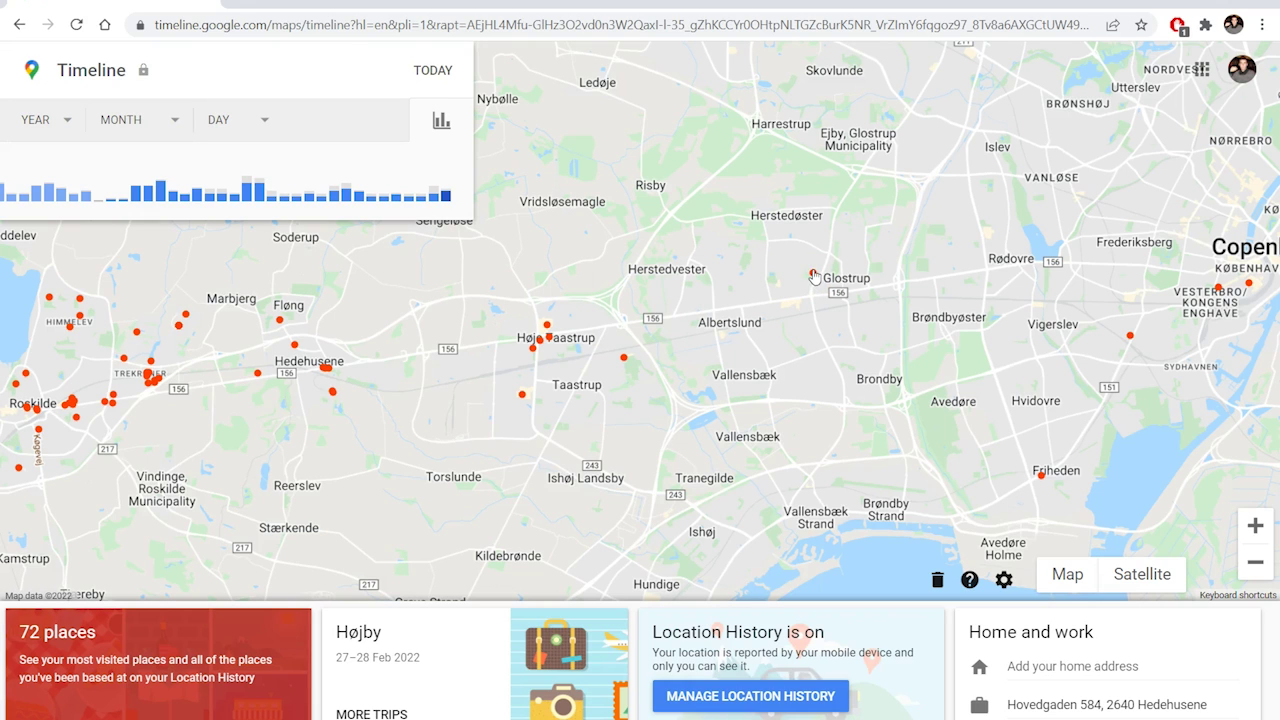
click(805, 303)
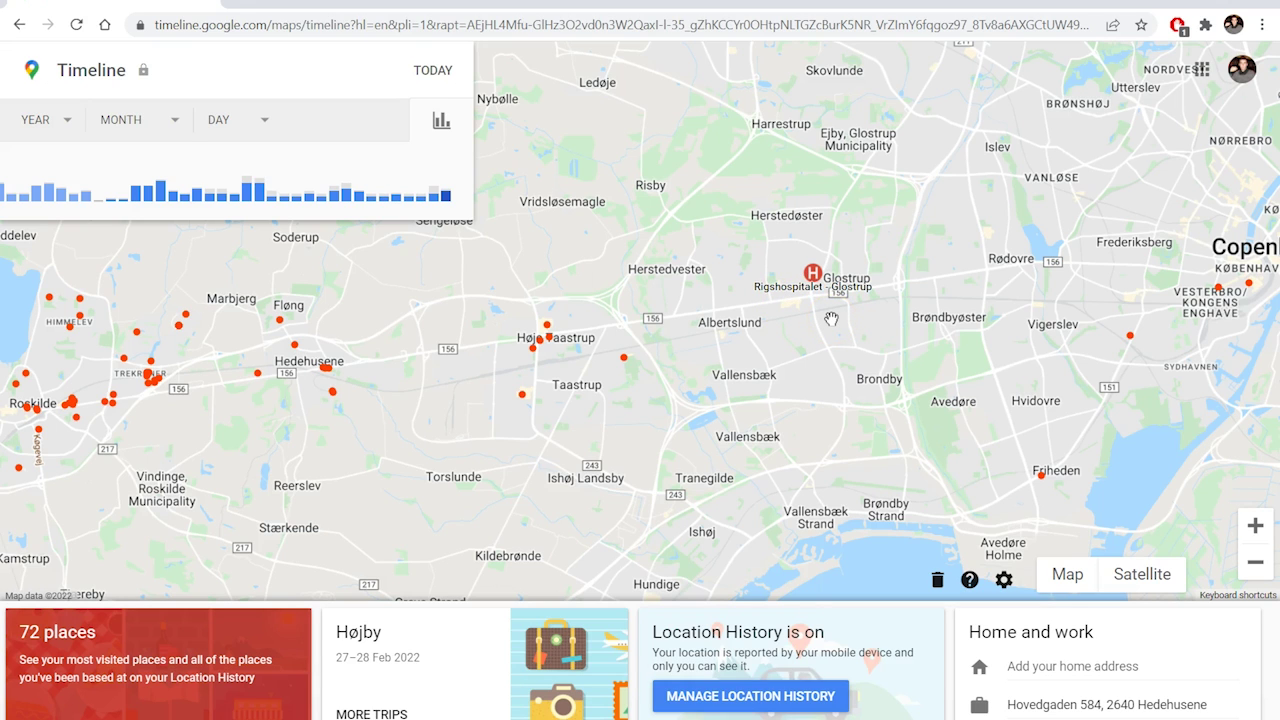
click(705, 265)
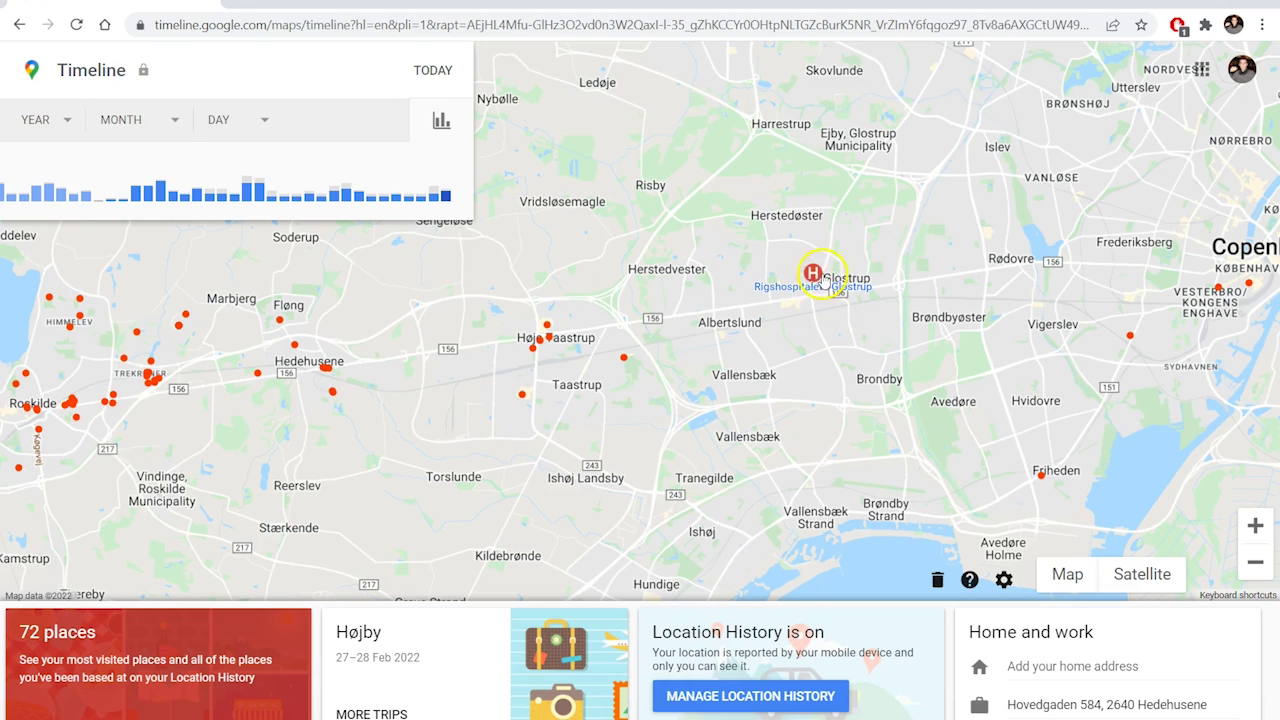
click(813, 288)
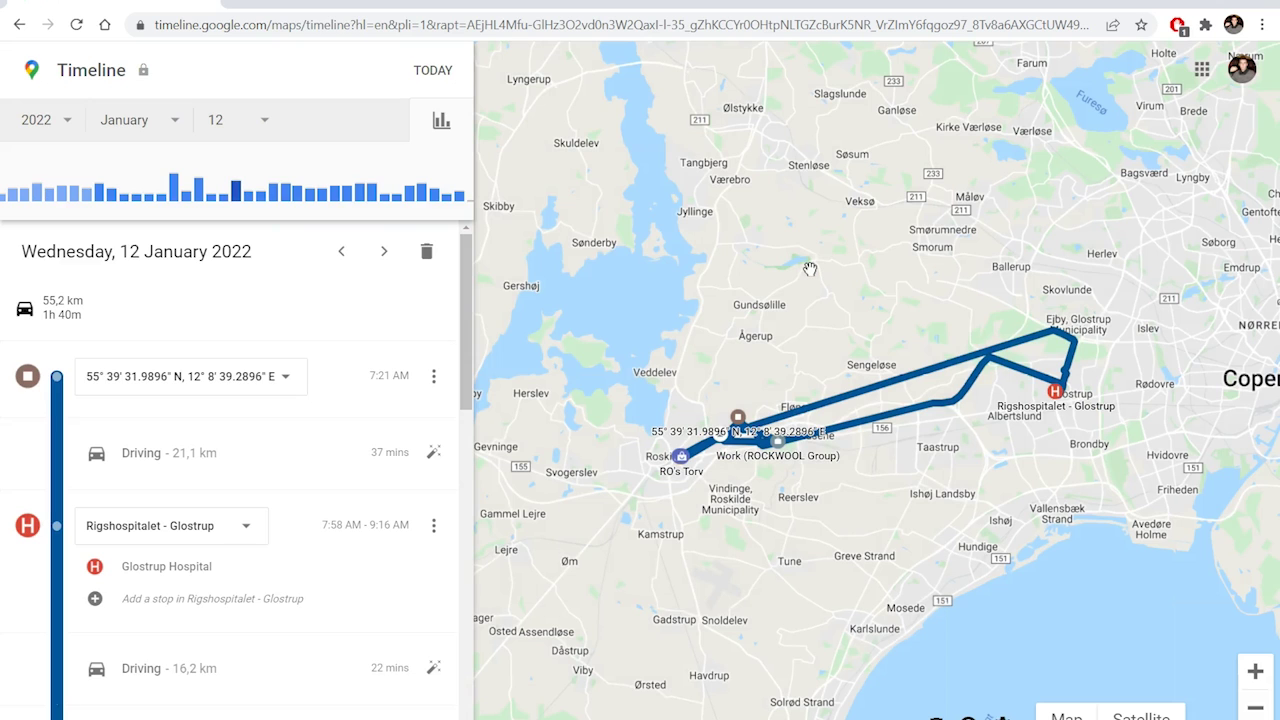
Step: Examine the route for 12 January 2022, highlighting the drive from the Glostrup hospital to the work location
click(460, 343)
click(1124, 383)
click(155, 279)
click(783, 437)
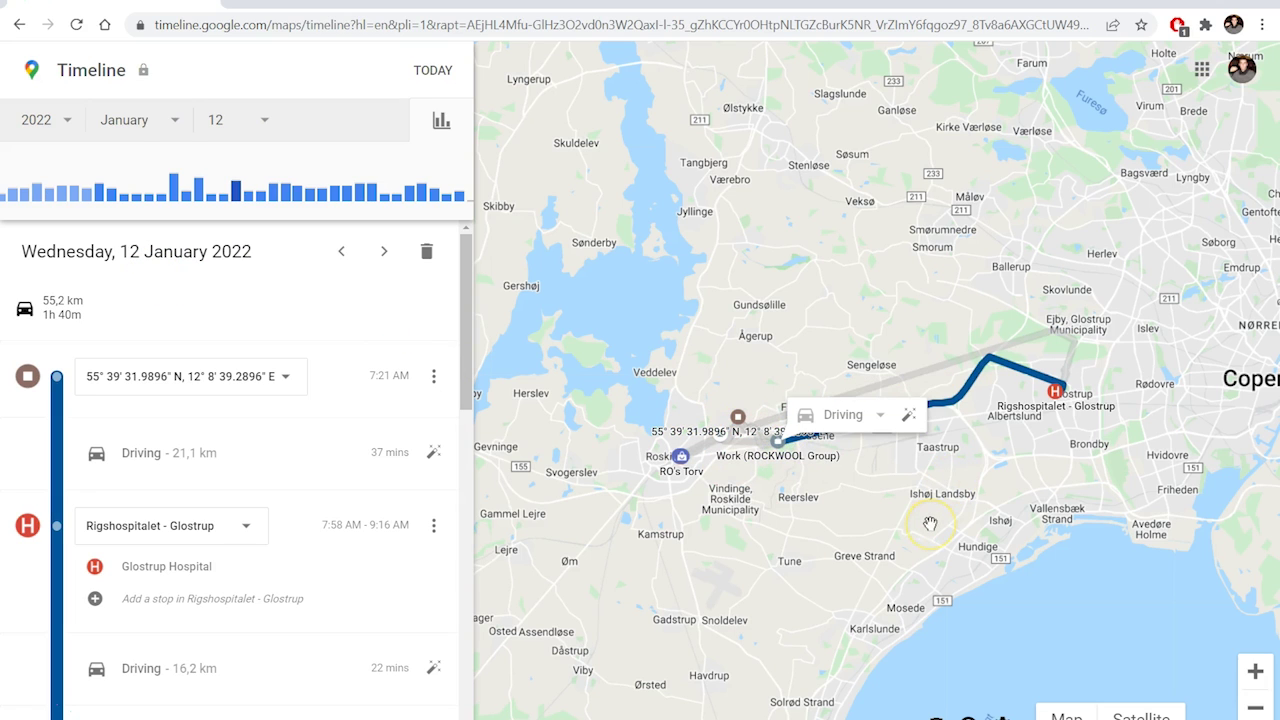
click(891, 477)
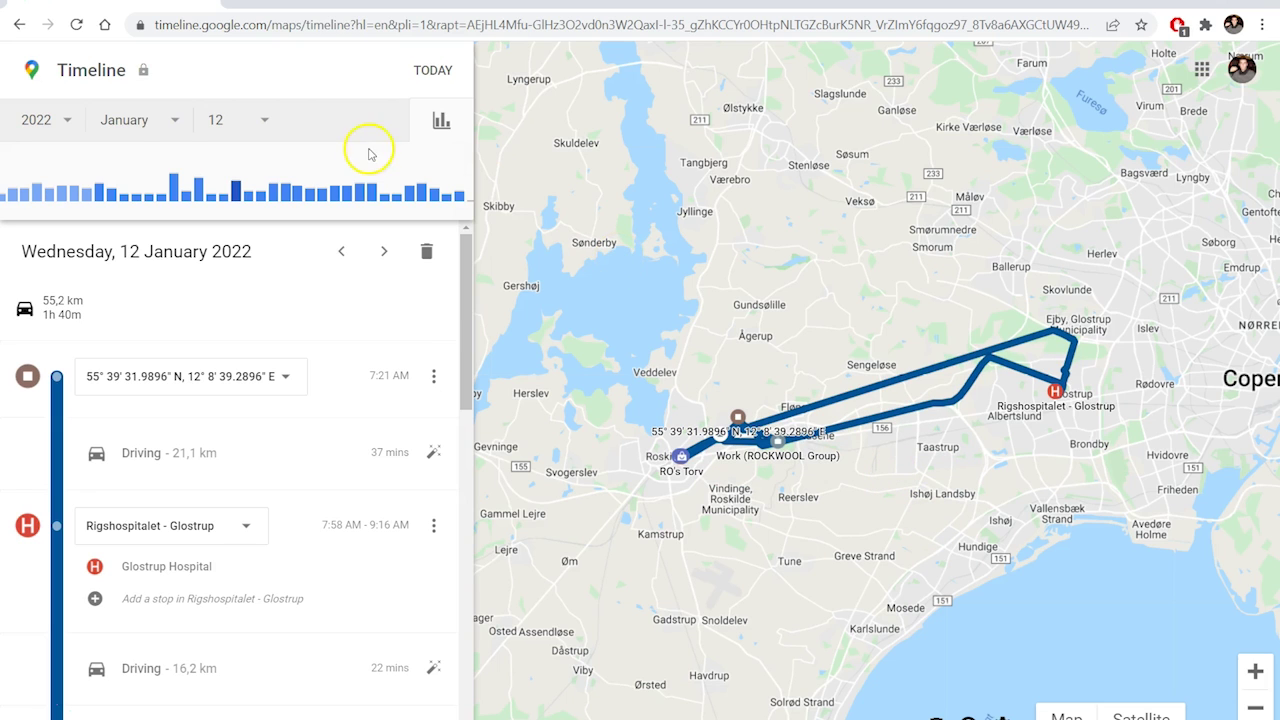
Step: Return to the Timeline overview, look through the selectable months, and filter the history to the year 2021
click(18, 25)
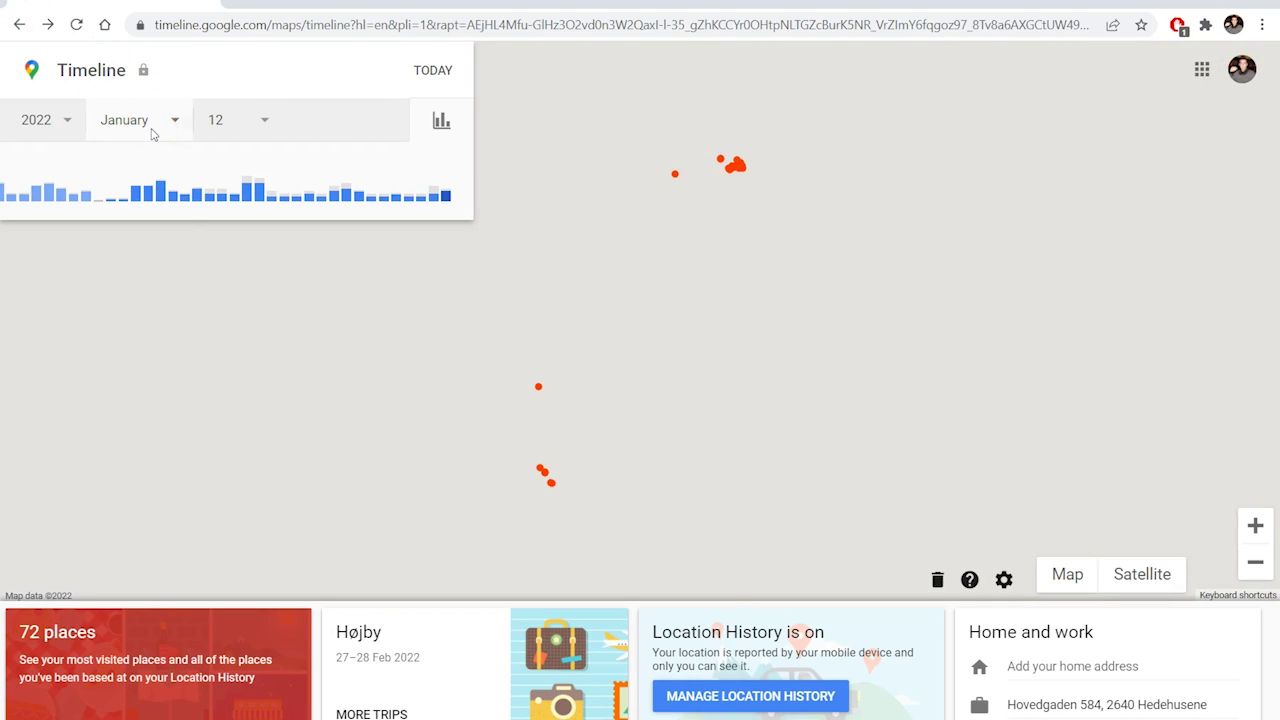
click(150, 130)
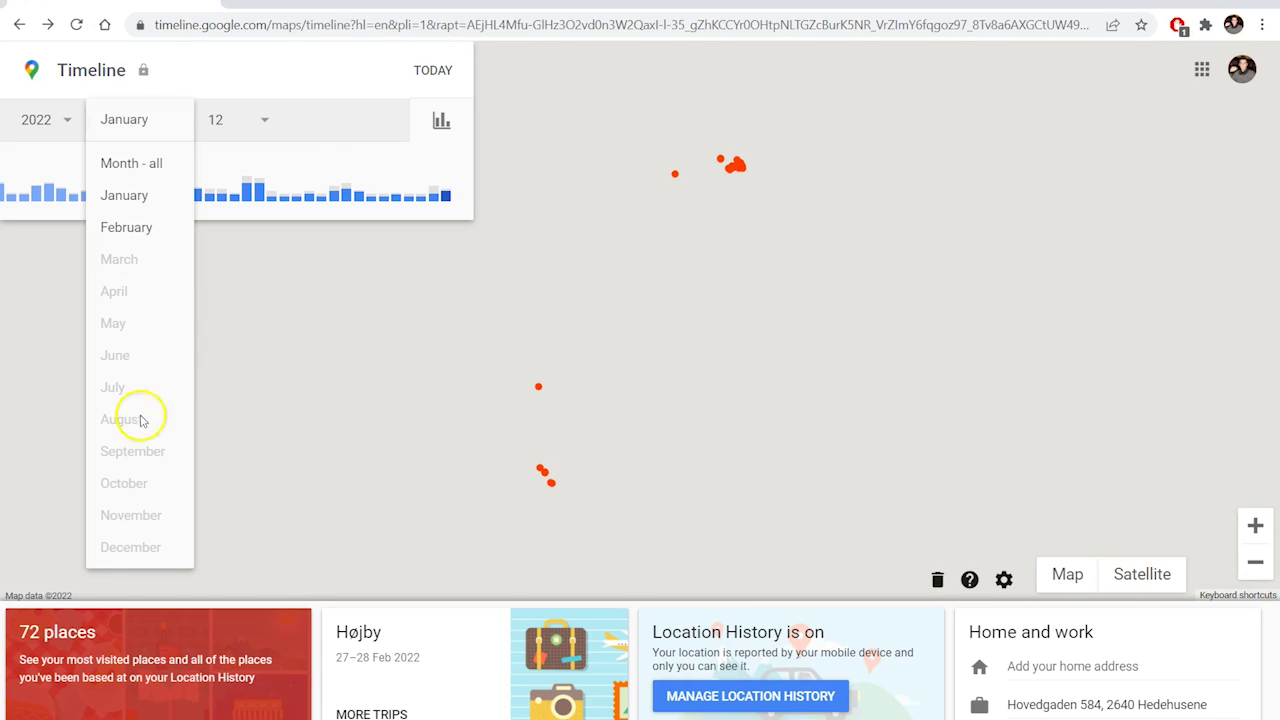
click(64, 143)
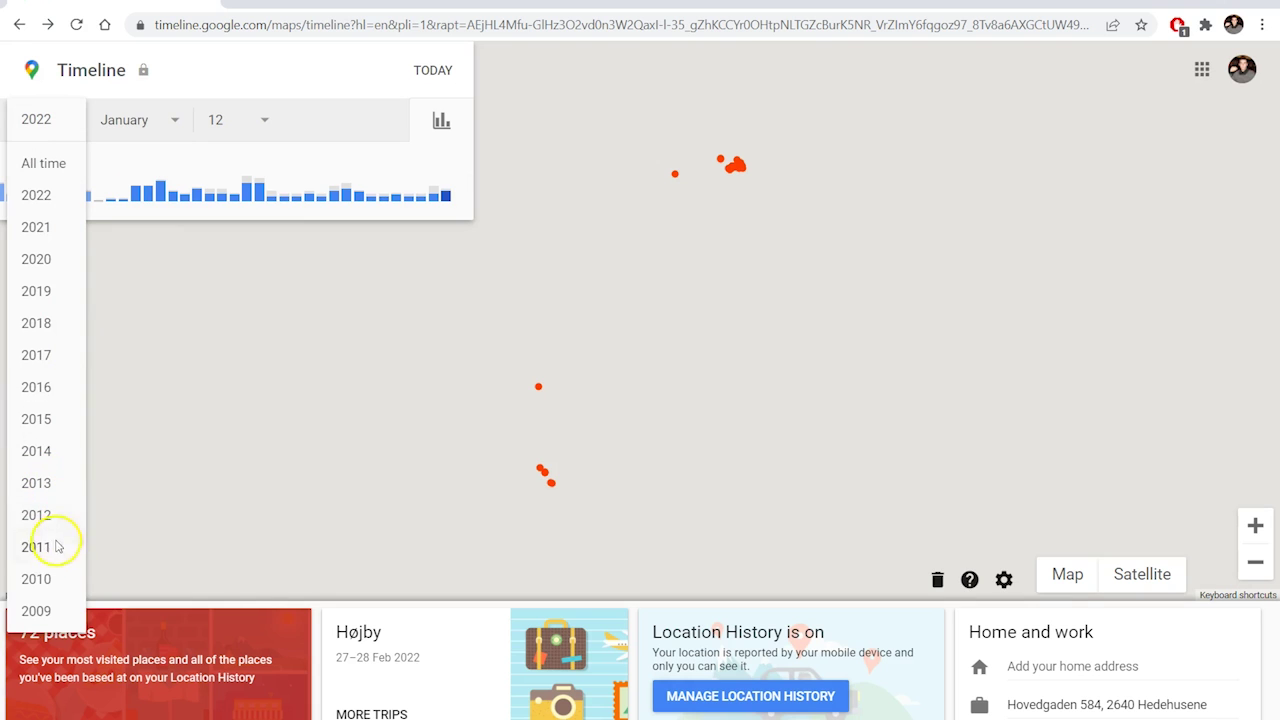
click(33, 229)
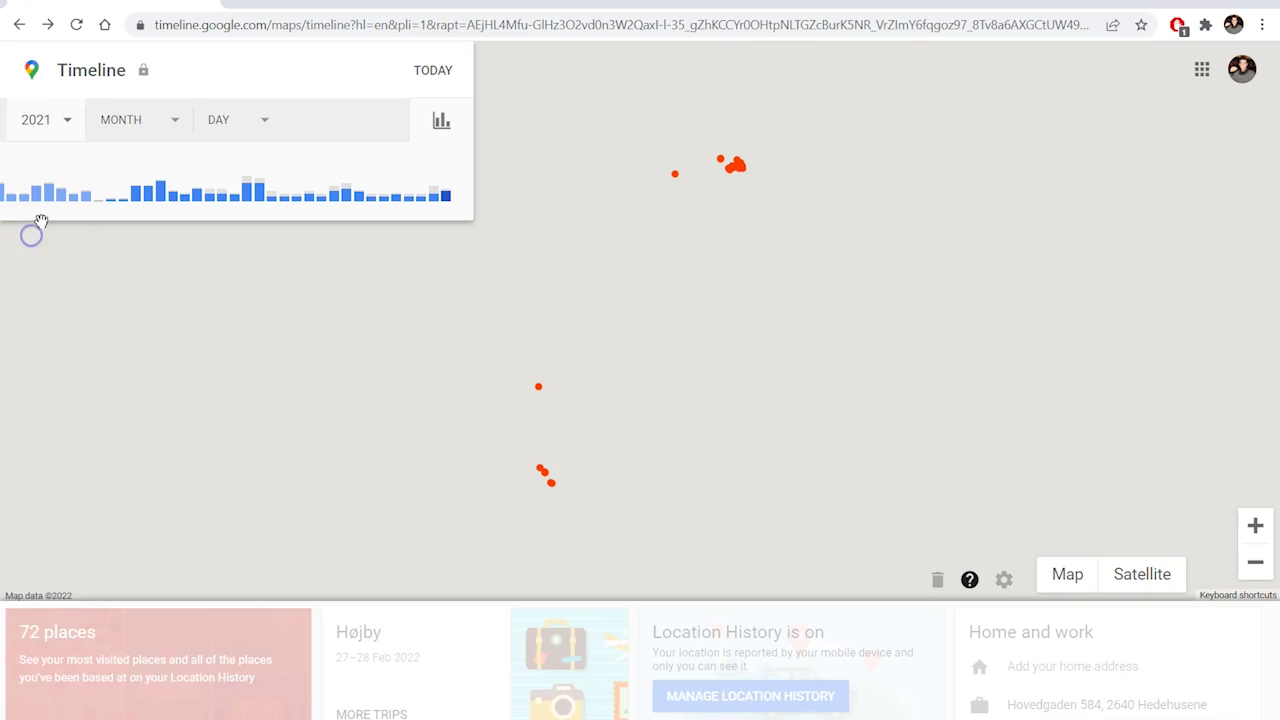
Step: Narrow the 2021 Timeline to November and view the location history for 17 November
click(149, 127)
click(150, 124)
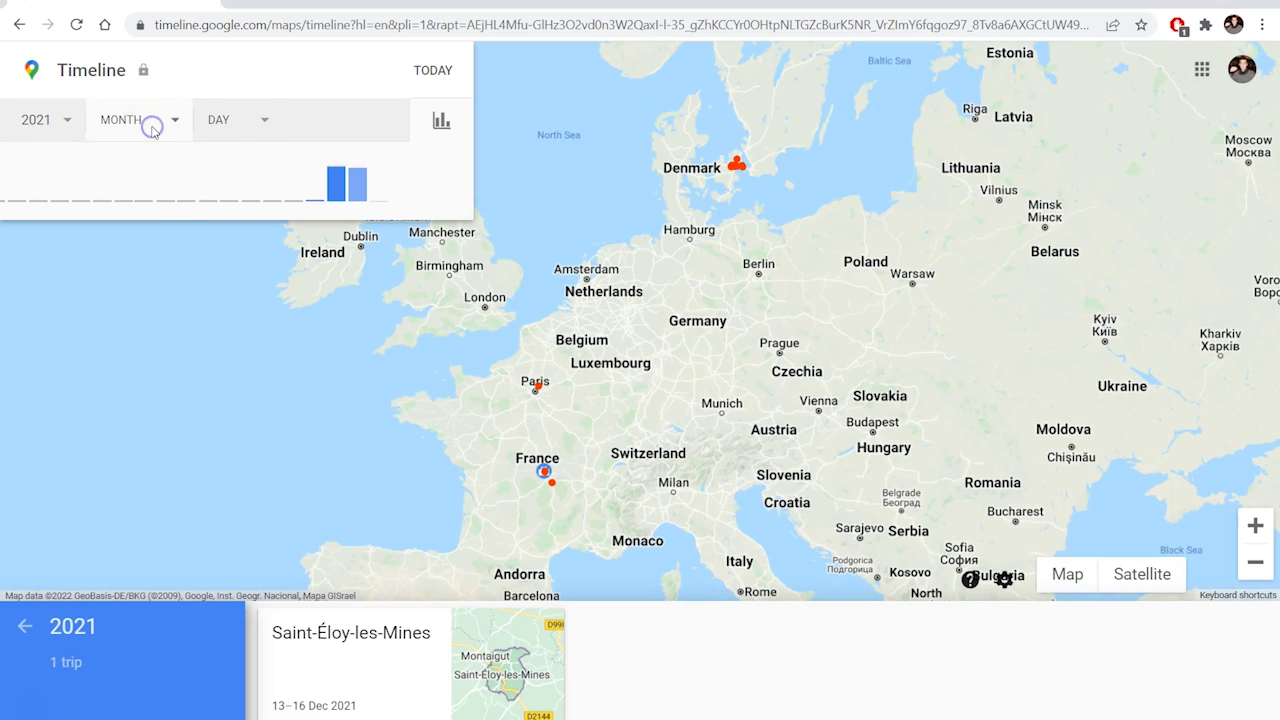
click(172, 118)
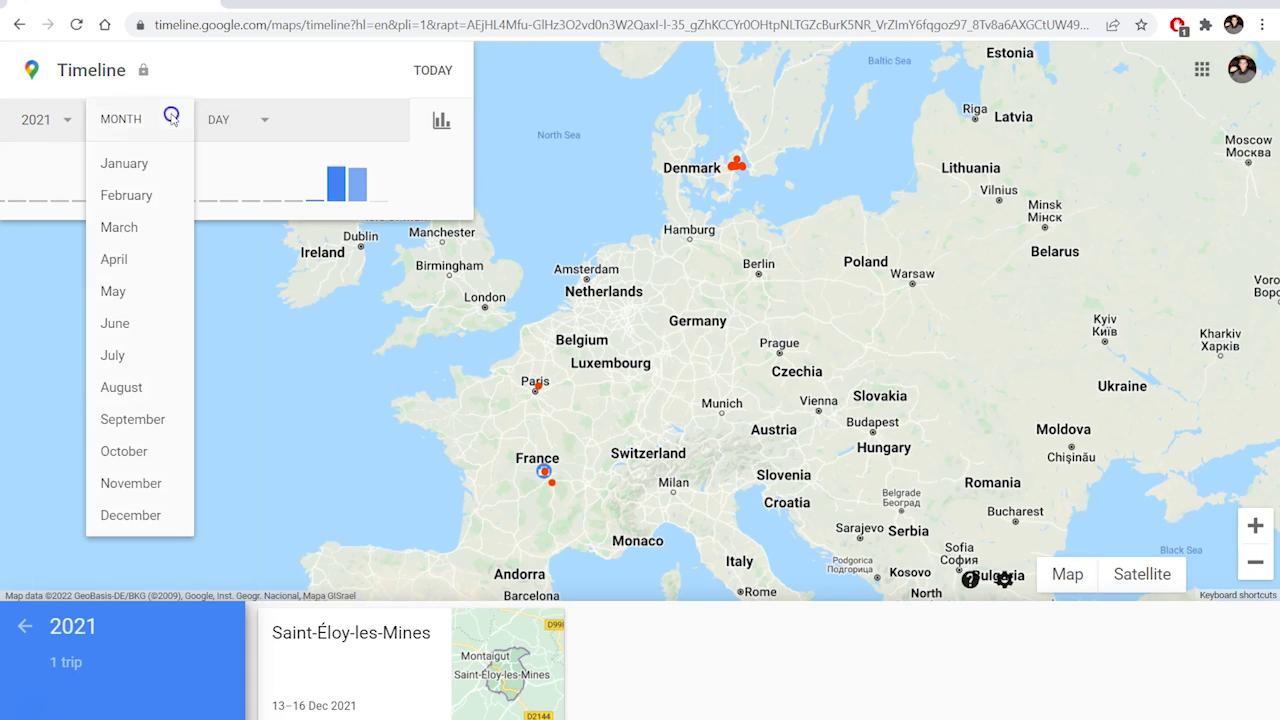
click(136, 482)
click(268, 118)
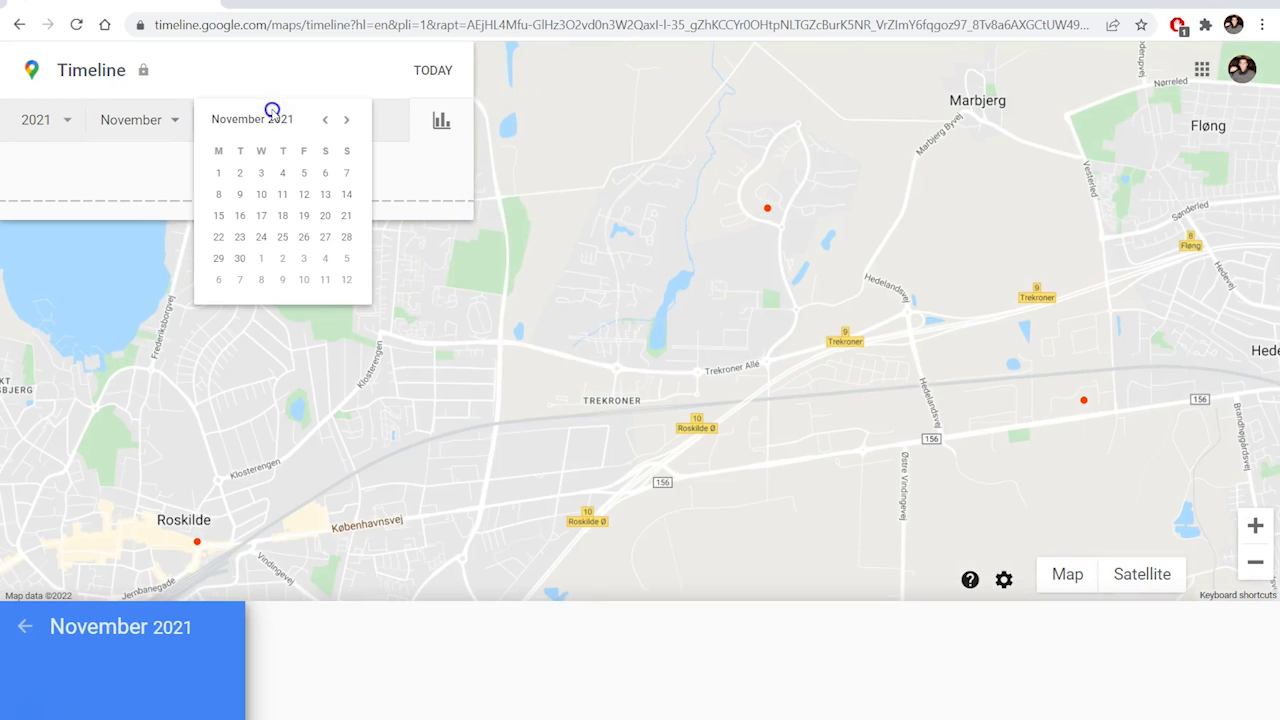
click(265, 215)
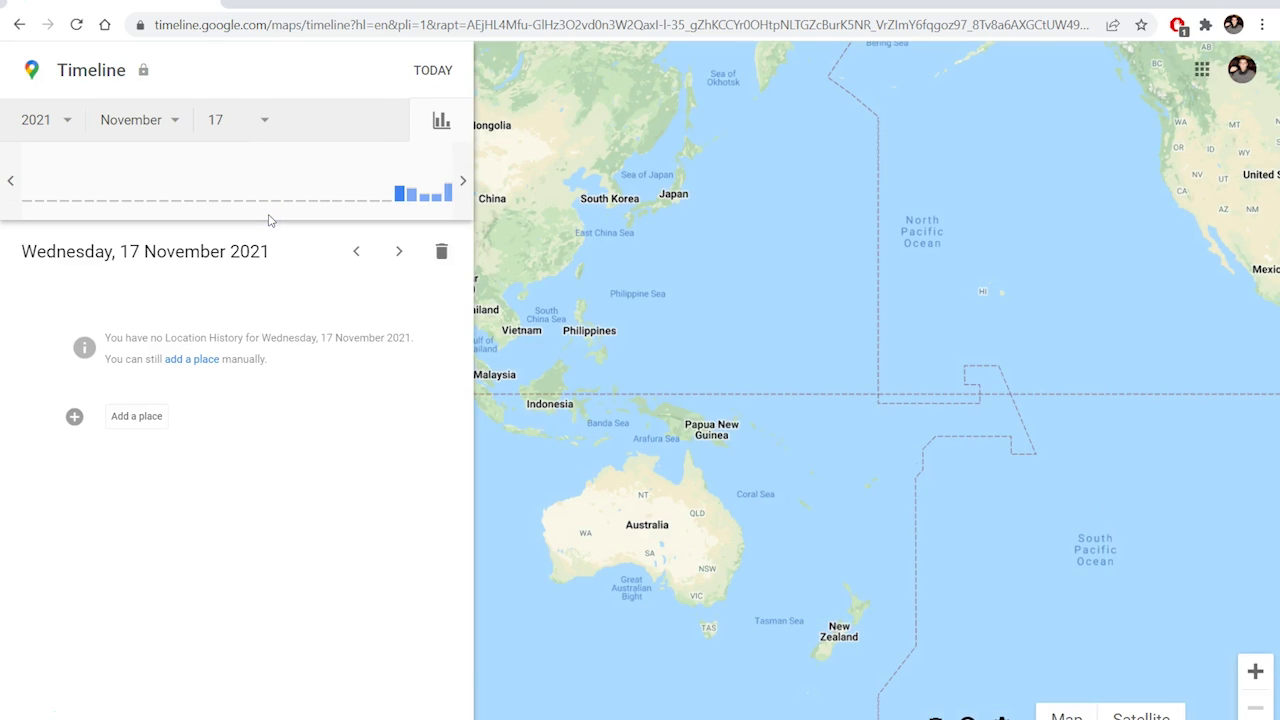
Step: View the Timeline for 25 November 2021, and examine the recorded route for 9 December 2021
click(262, 118)
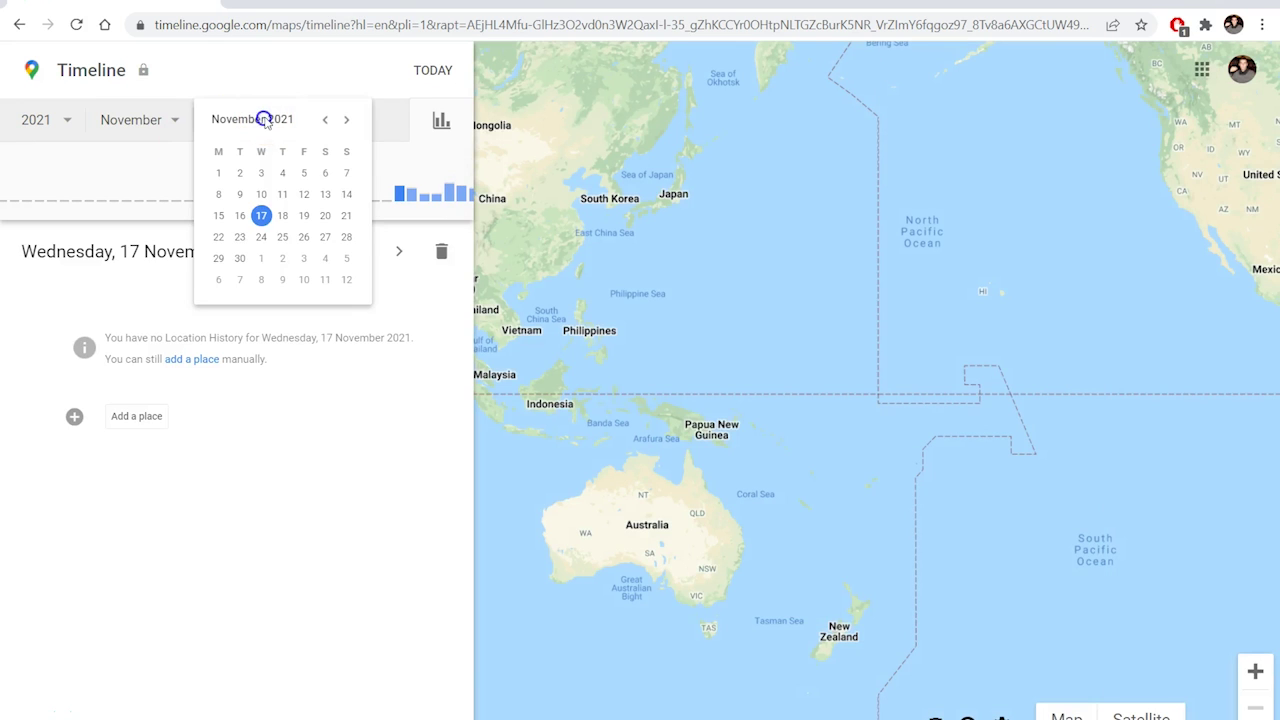
click(282, 237)
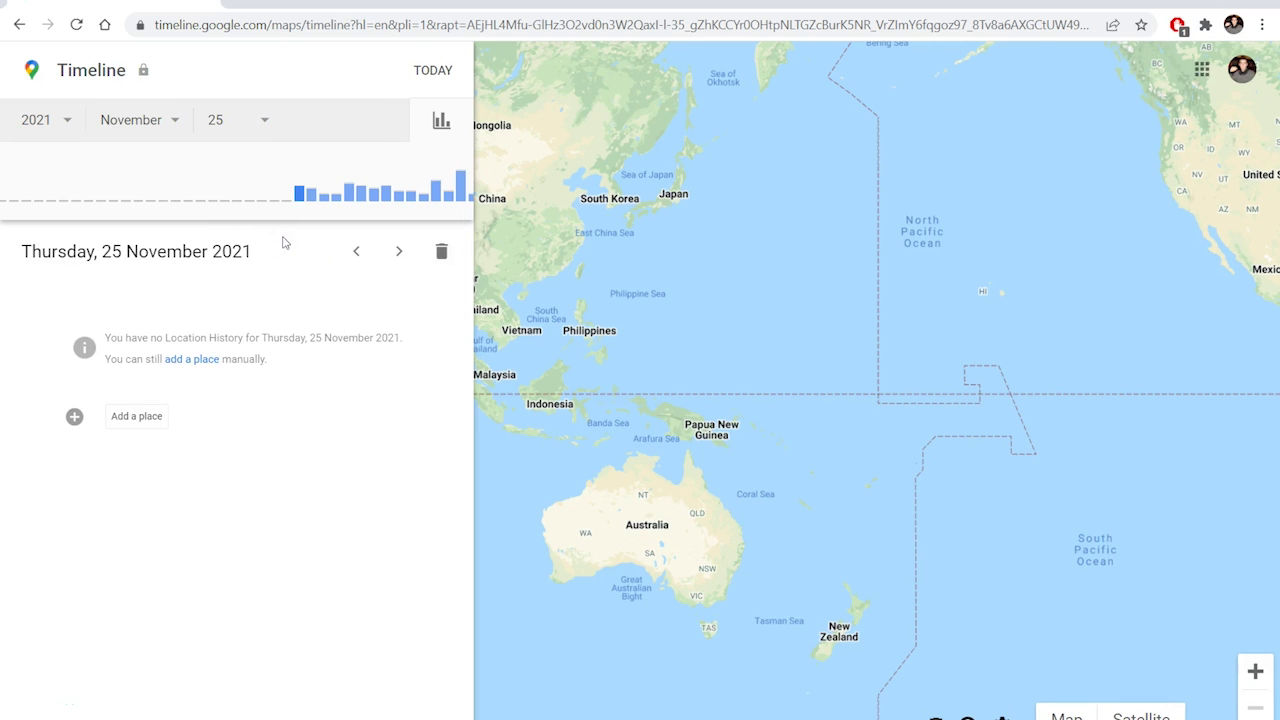
click(265, 127)
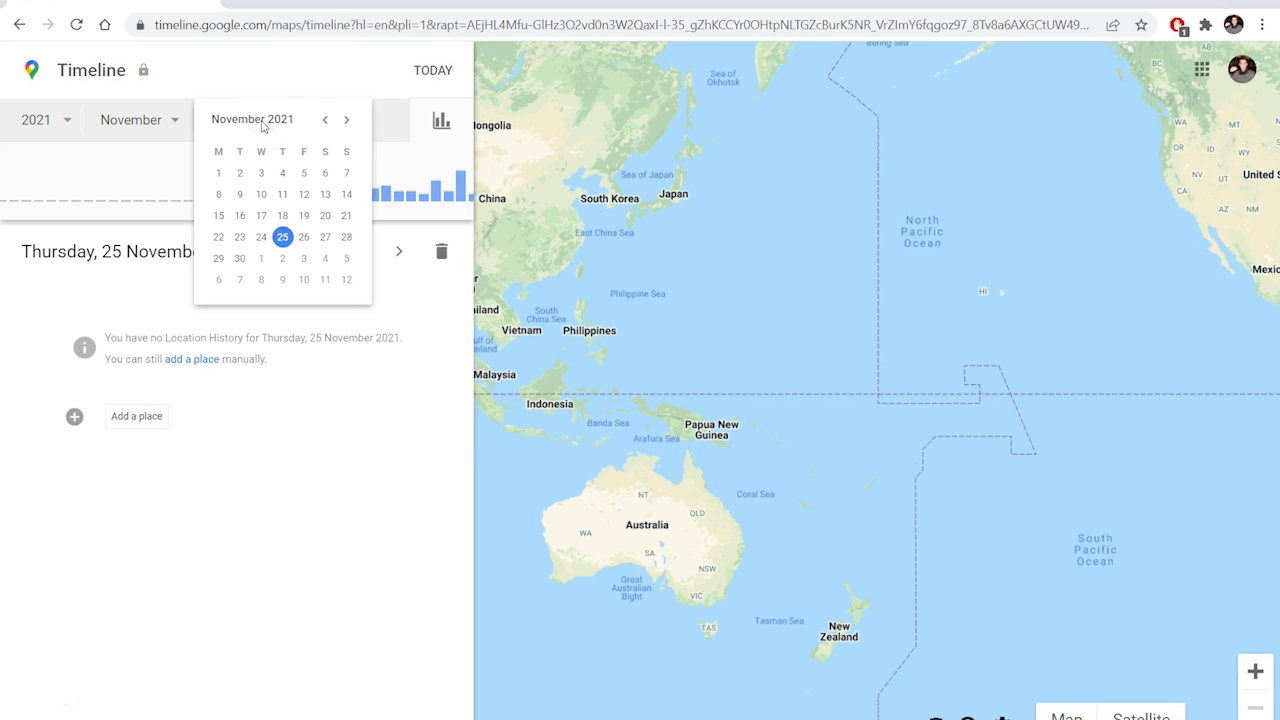
click(346, 120)
click(288, 192)
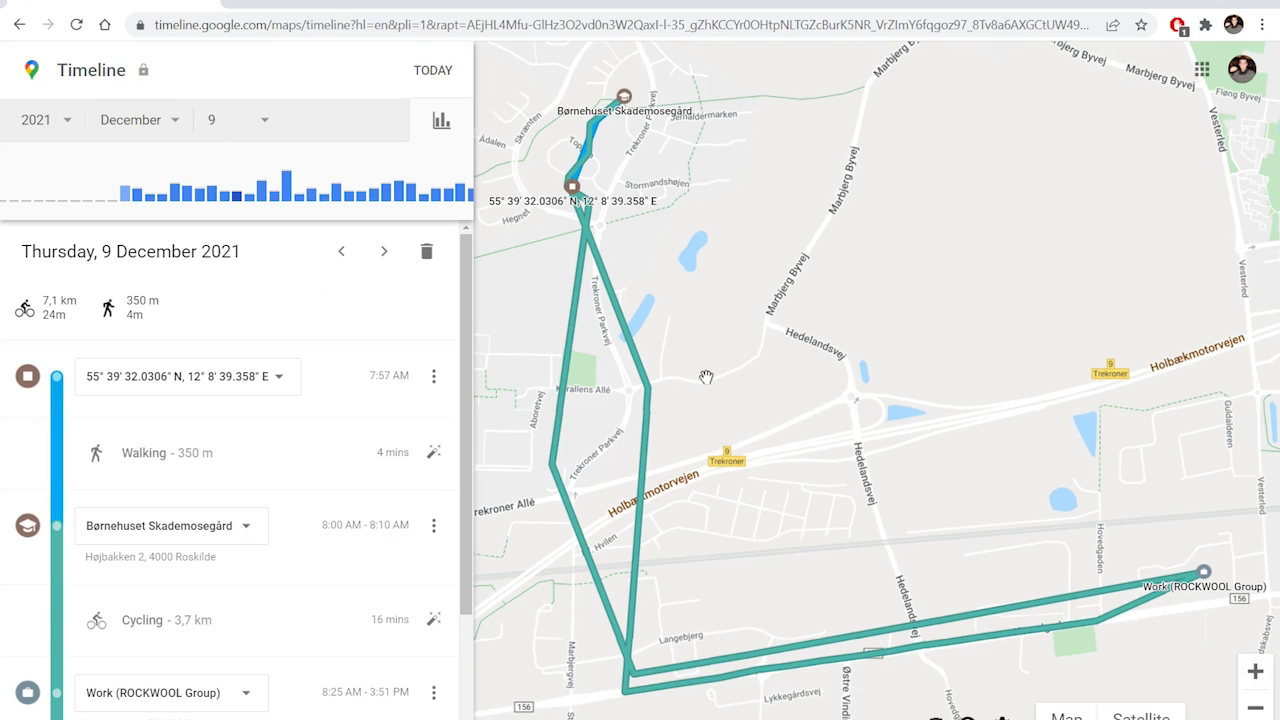
click(614, 302)
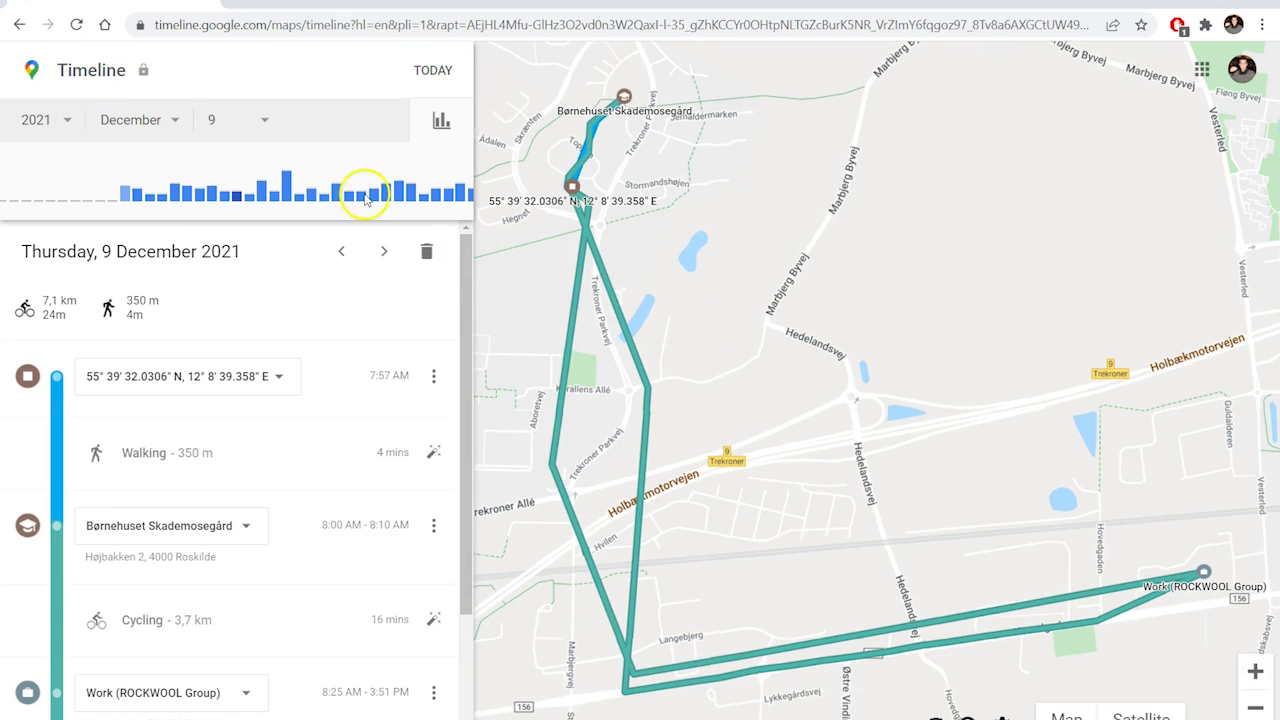
Step: Leave the Timeline and go to the Google My Activity page at myactivity.google.com/myactivity
click(18, 25)
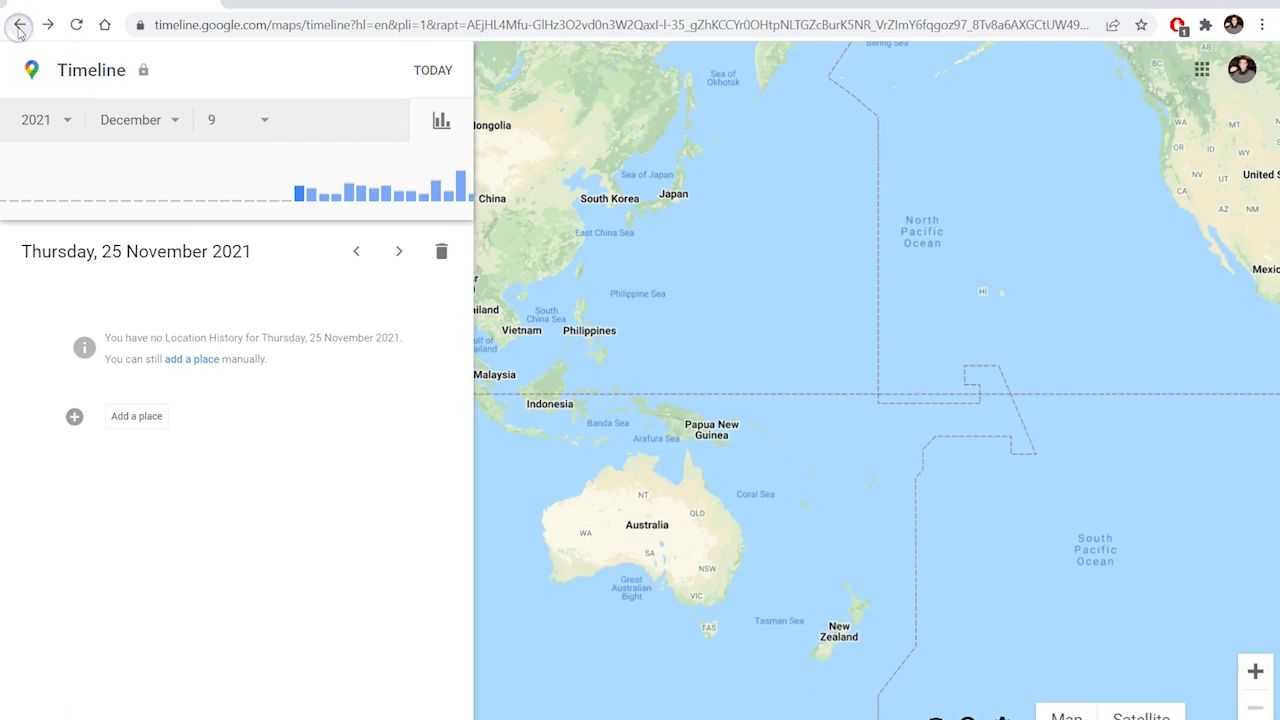
click(18, 25)
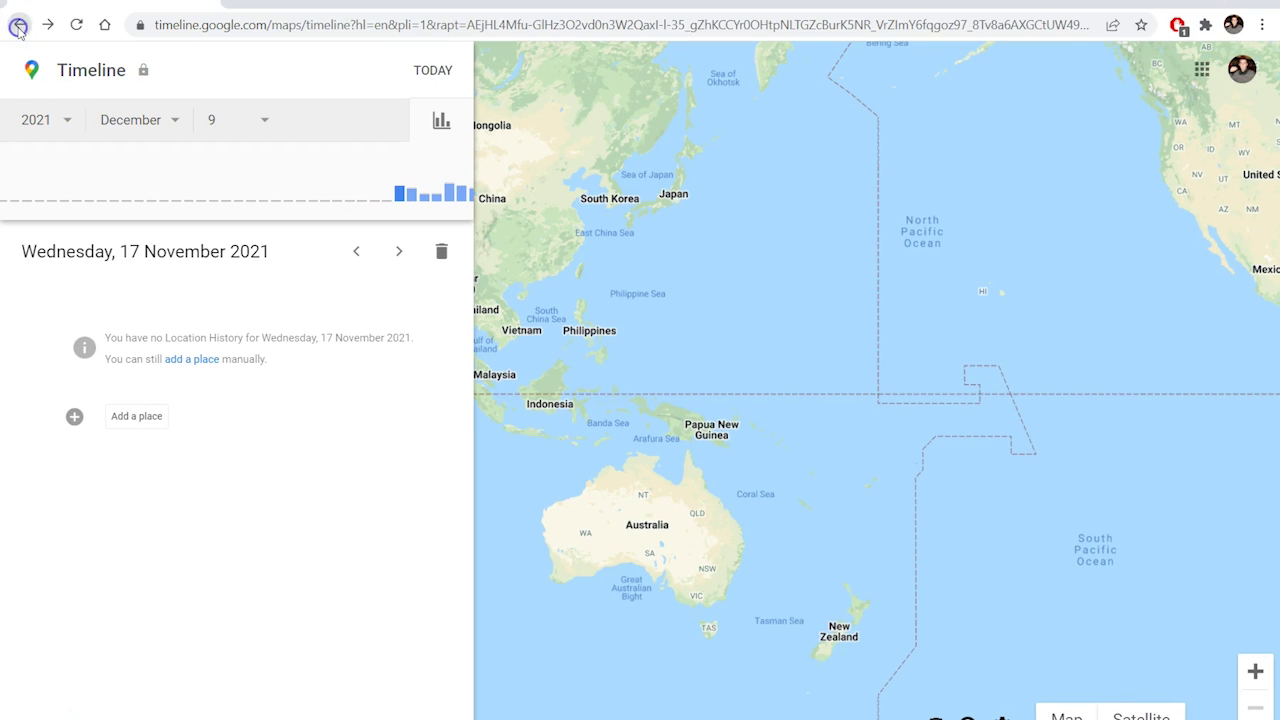
click(18, 25)
click(250, 25)
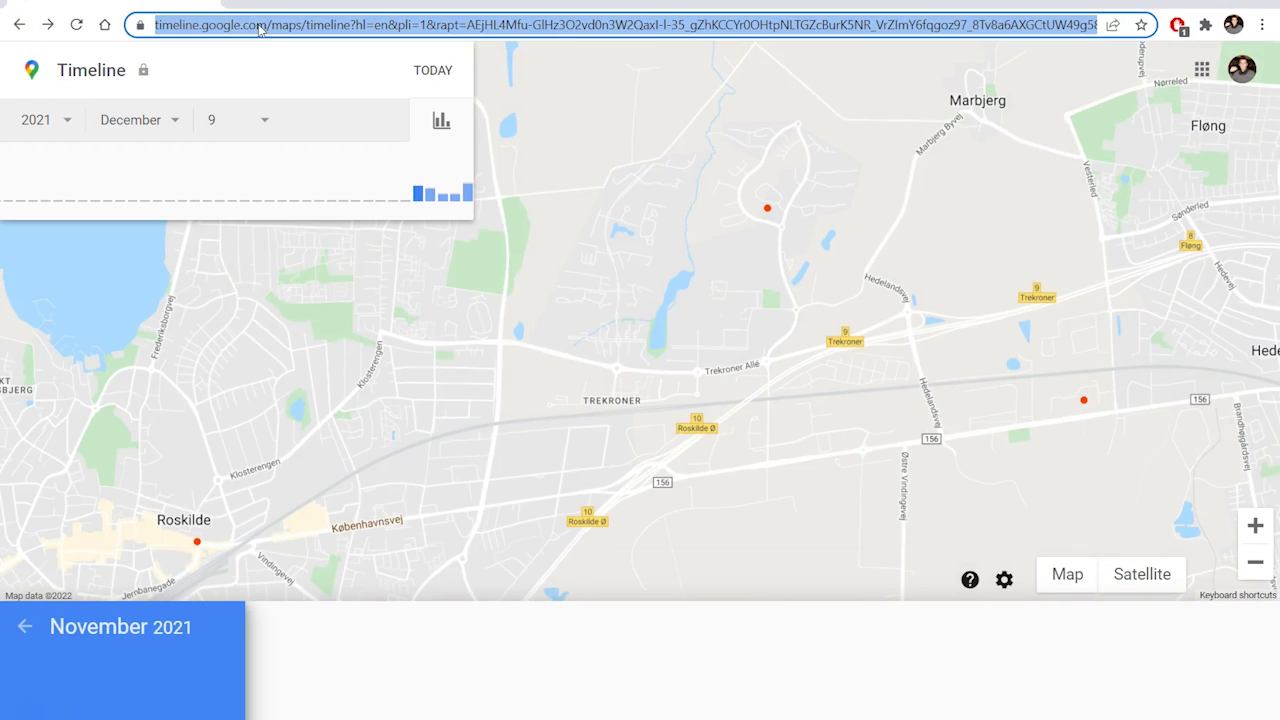
text(my)
key(Return)
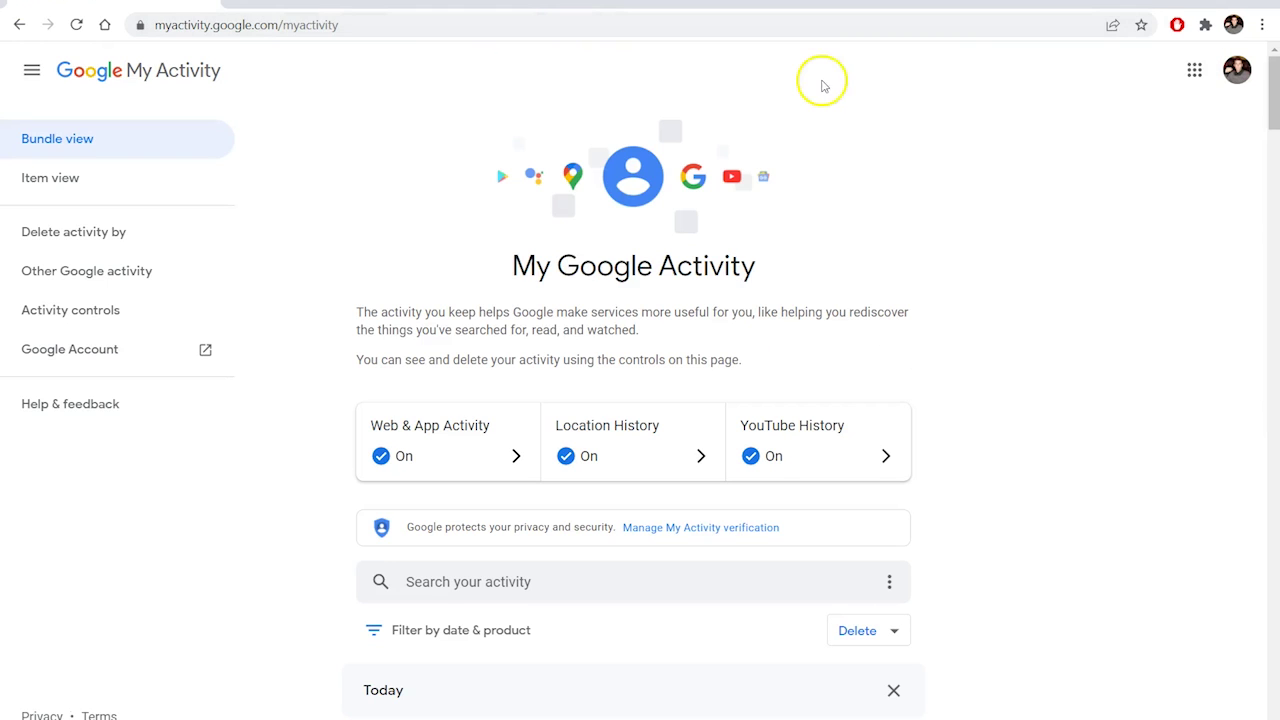
Step: Review the YouTube History settings in the activity controls, and open the saved YouTube history for management
click(820, 438)
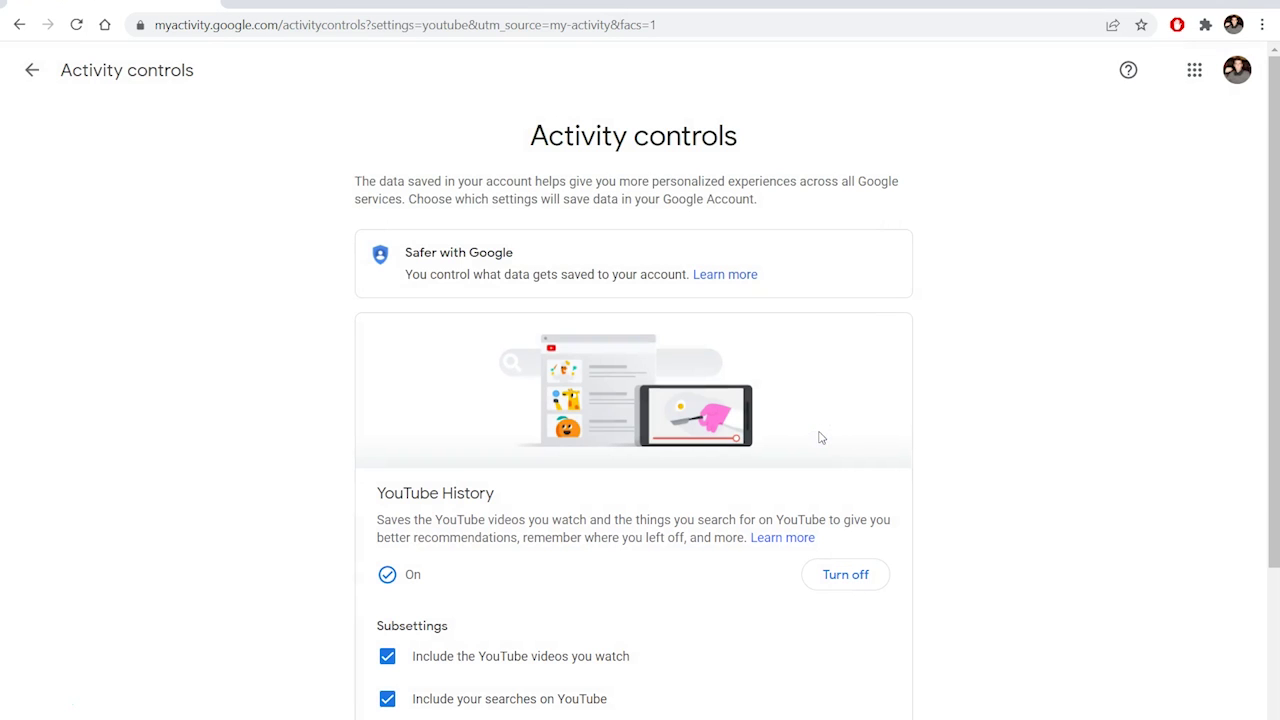
scroll(1036, 460, down, 3)
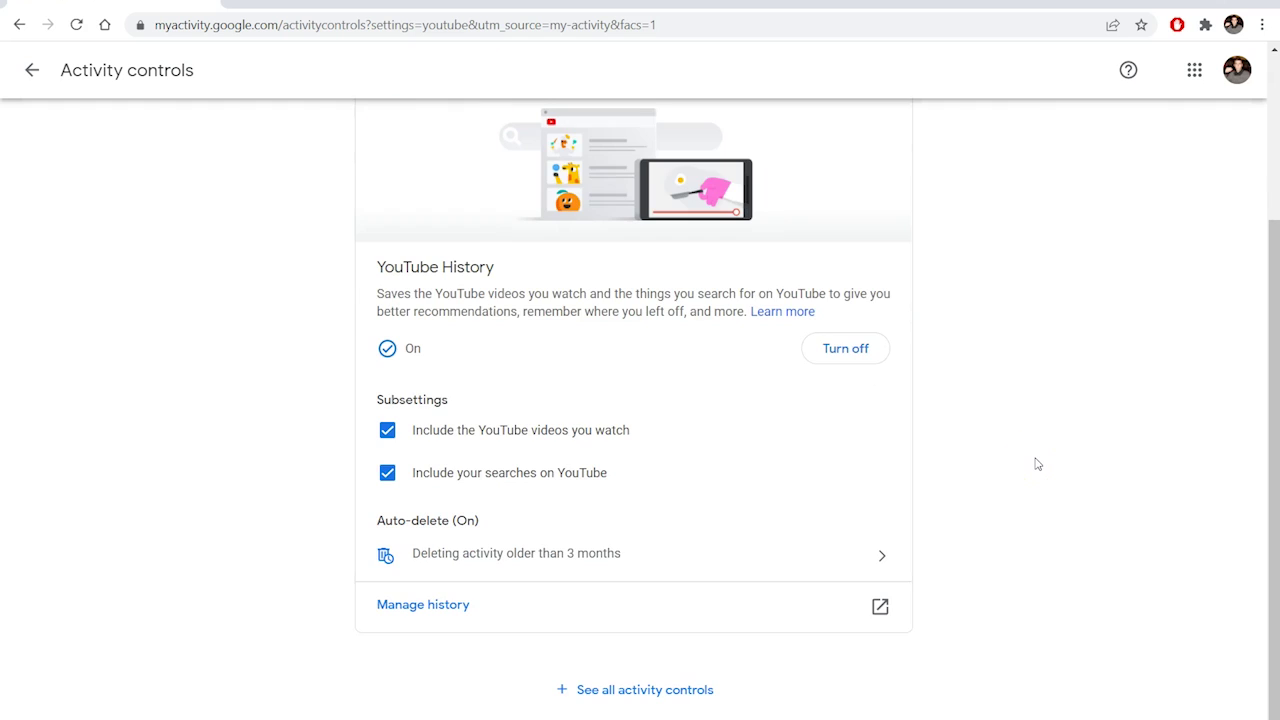
click(415, 610)
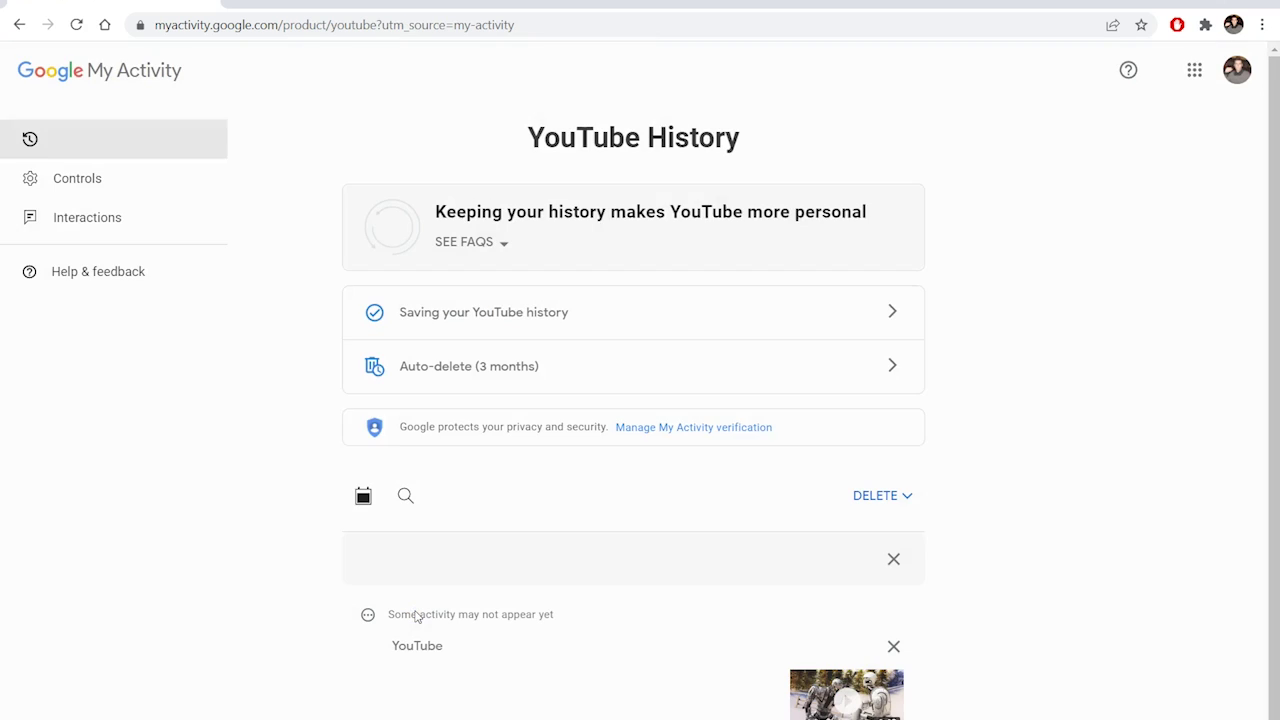
Step: Look through today's watched YouTube videos, and examine the item details of the Real Steel Mobile video watched at 6:08 PM
scroll(933, 495, down, 2)
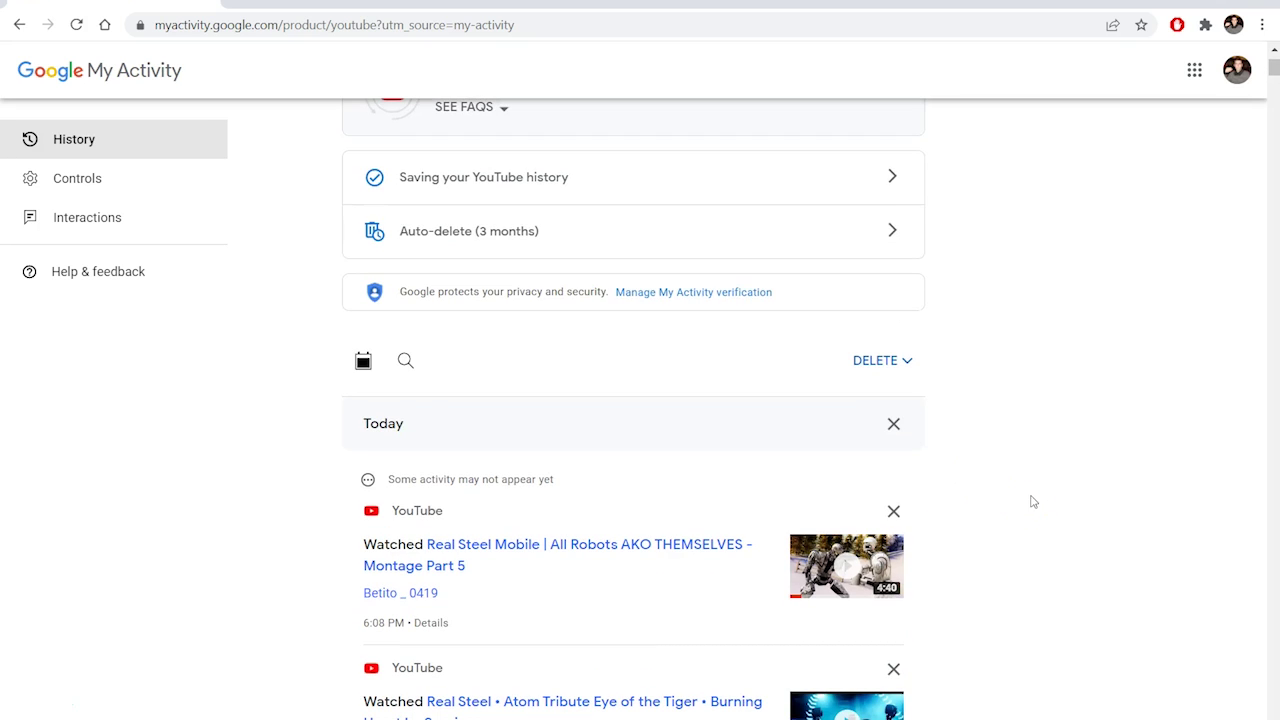
scroll(1034, 500, down, 1)
scroll(1037, 494, up, 1)
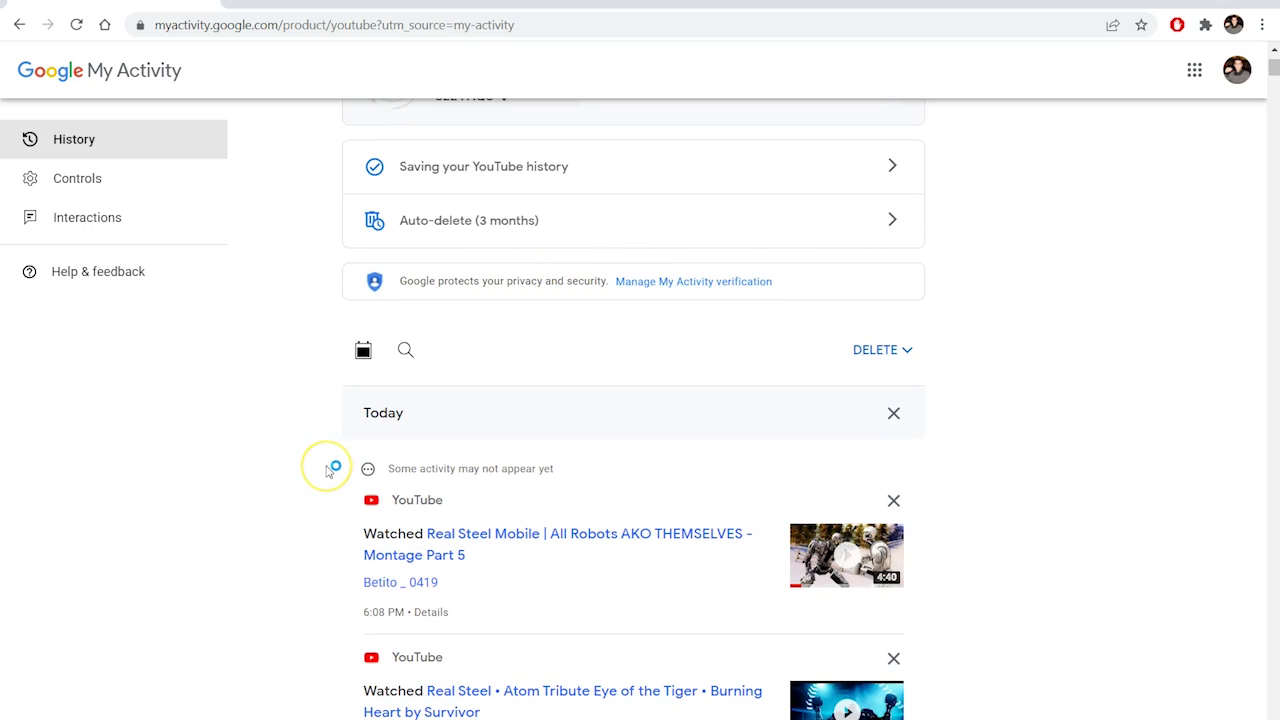
scroll(331, 467, down, 1)
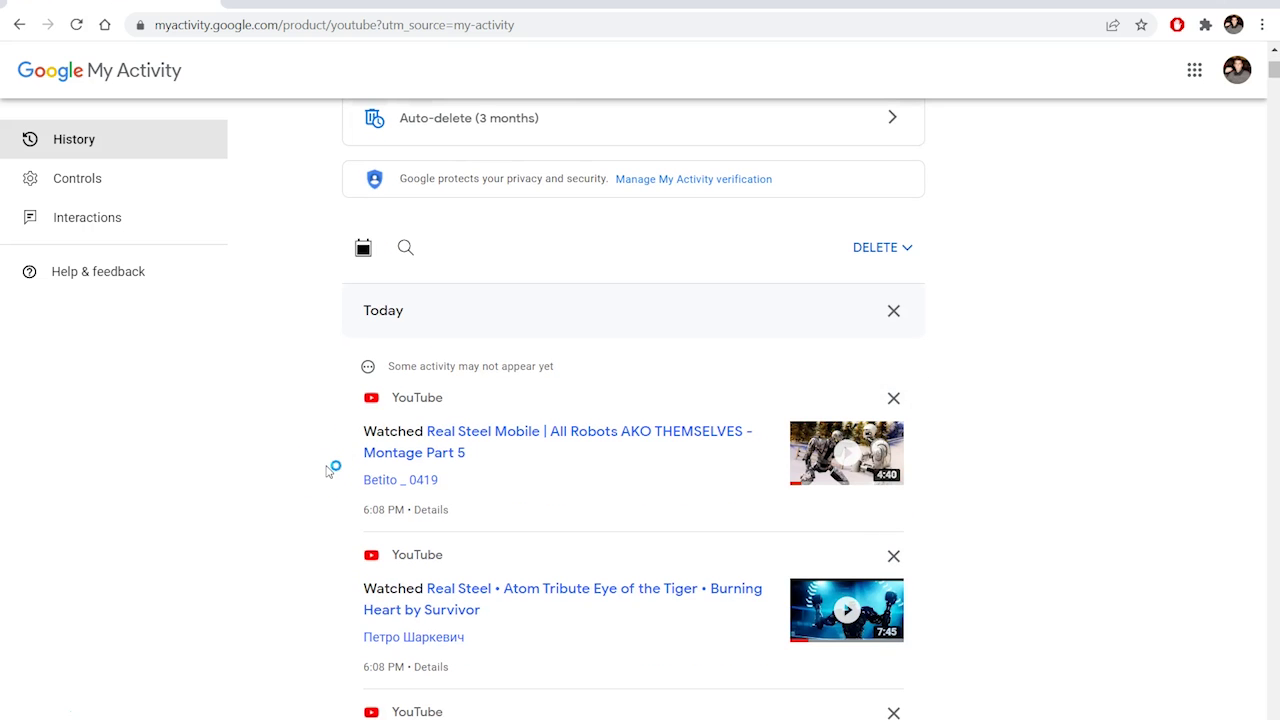
click(432, 511)
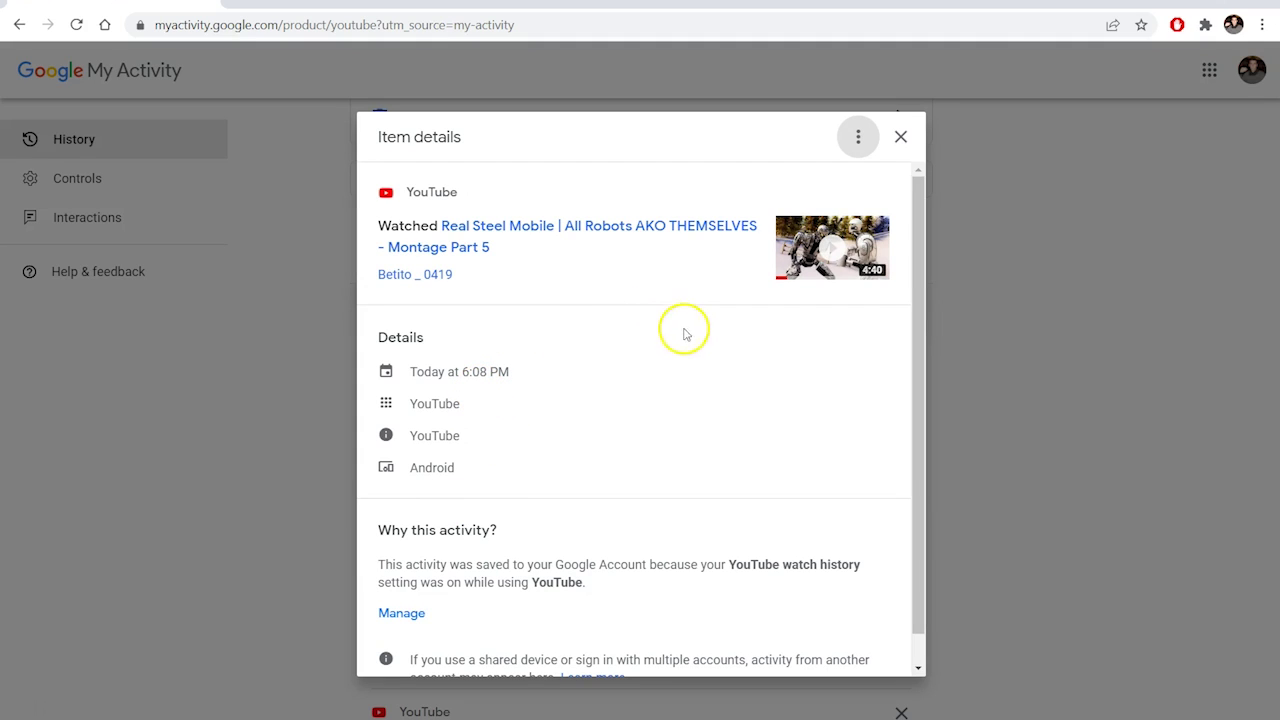
click(900, 137)
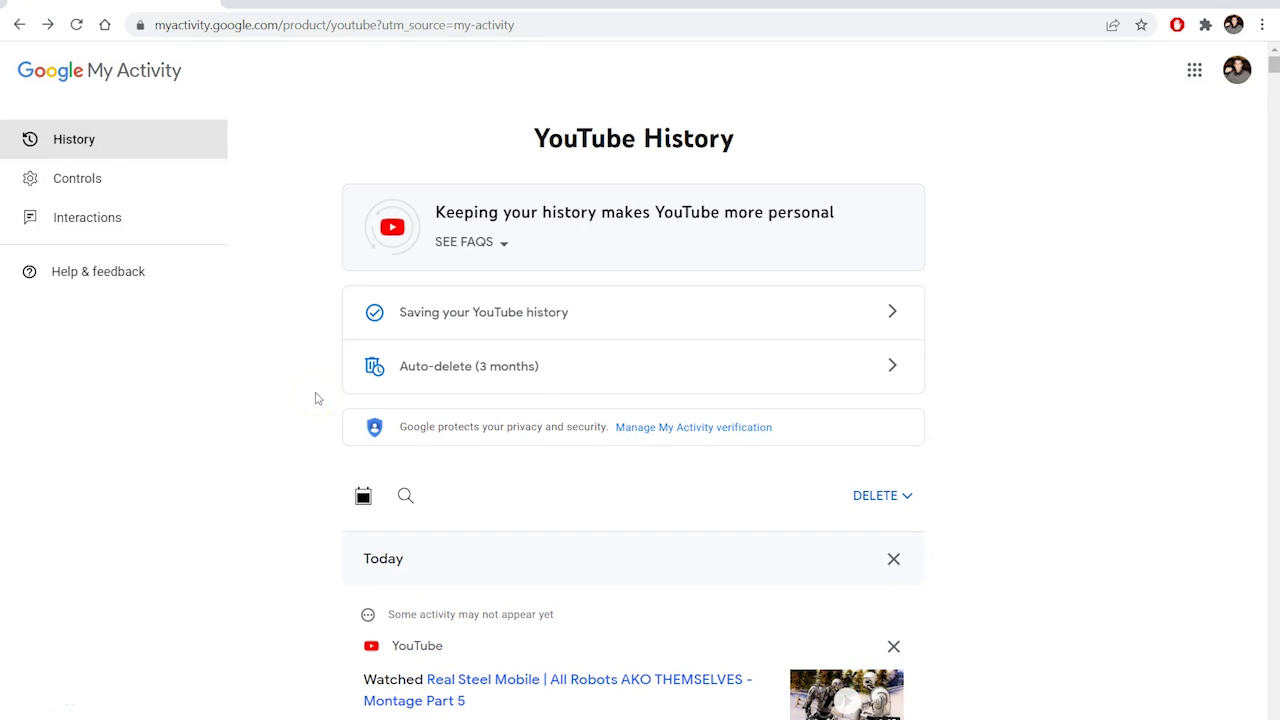
Step: Return to the My Activity overview, and look through the categories under Other Google activity
click(21, 30)
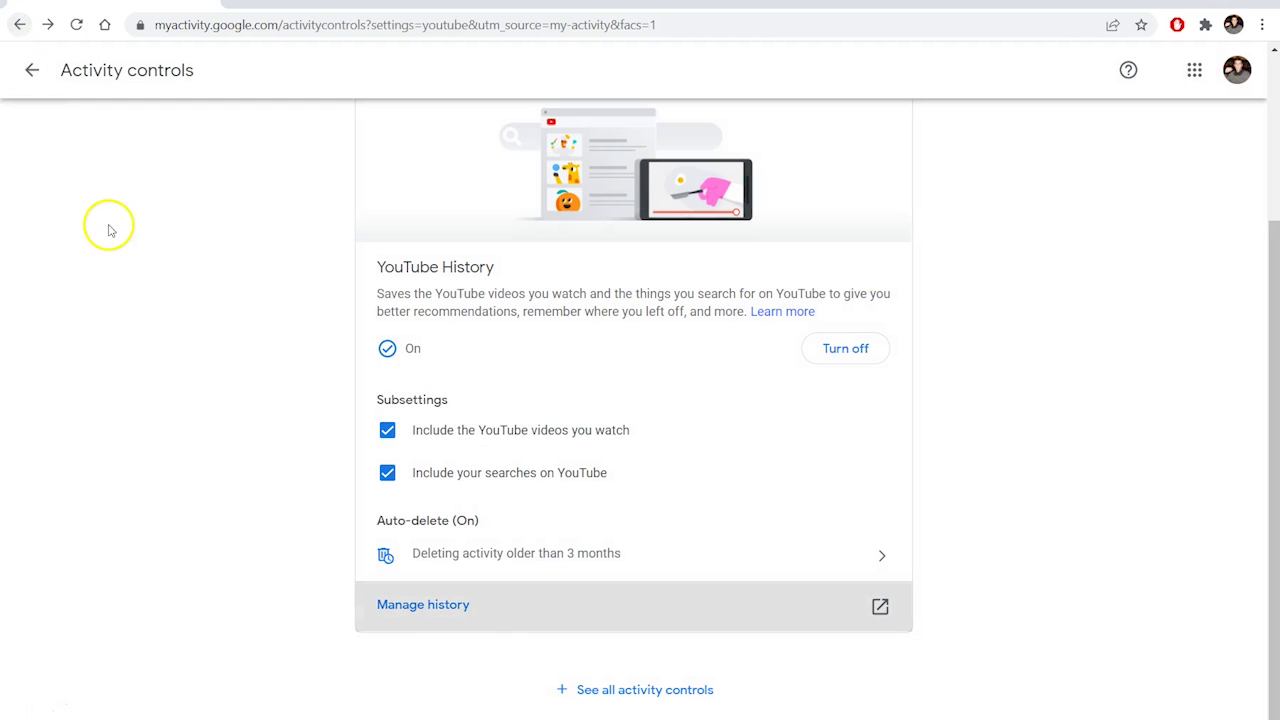
scroll(106, 223, up, 3)
click(18, 25)
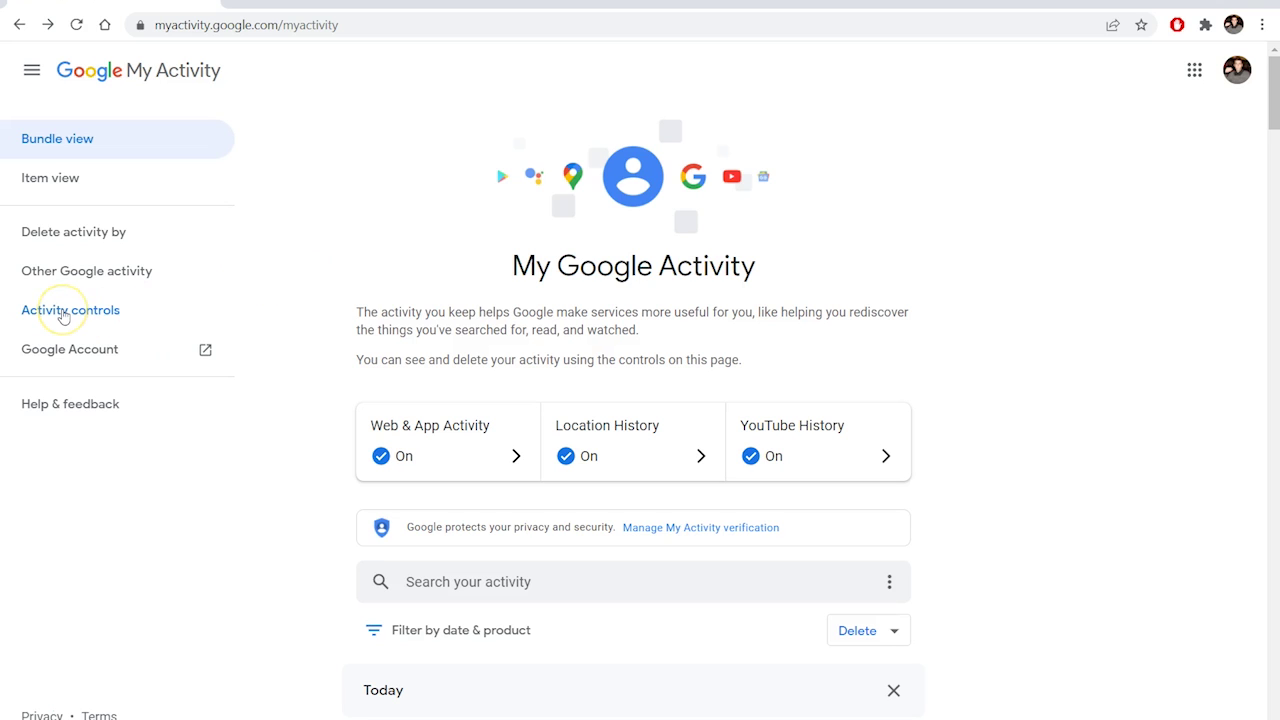
click(62, 272)
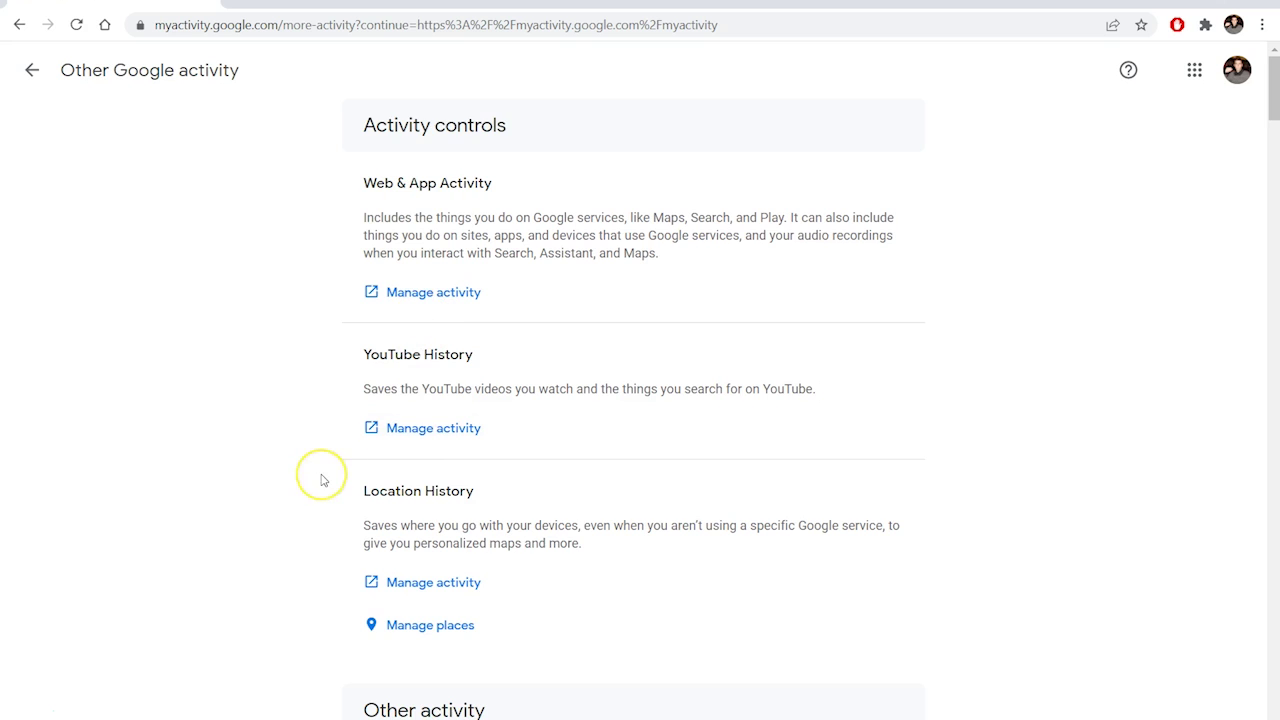
scroll(321, 480, down, 5)
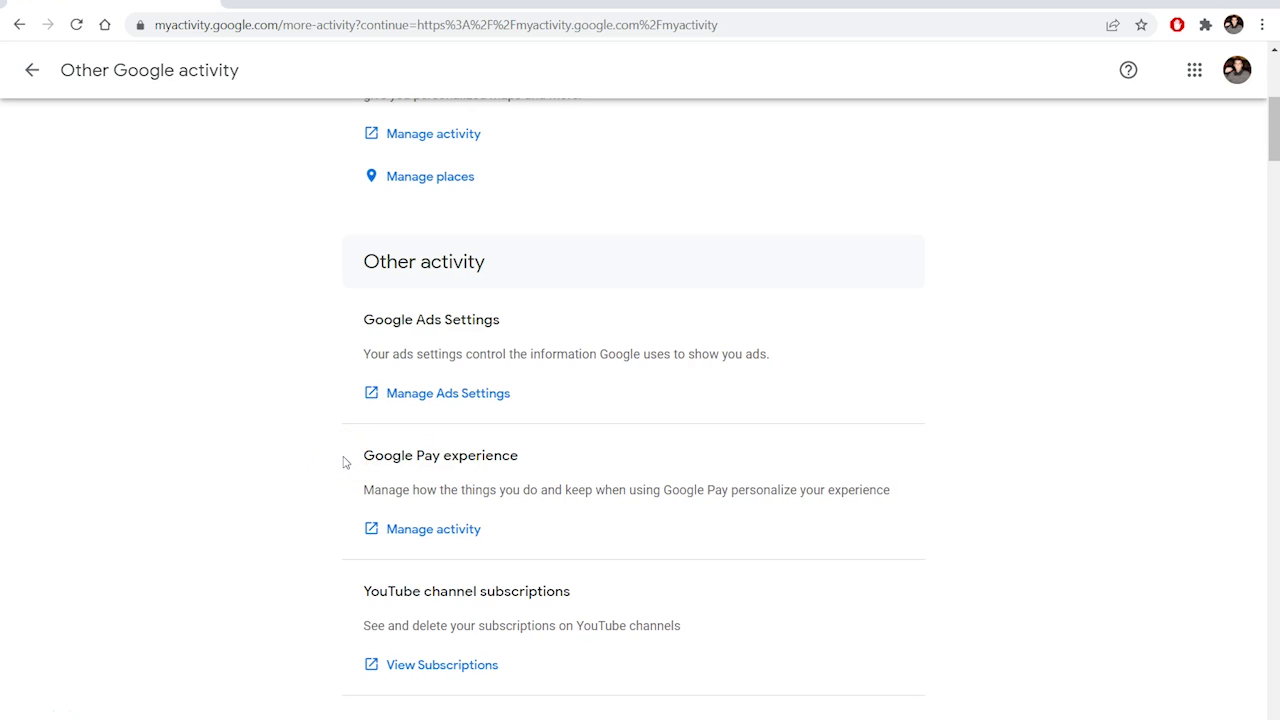
Step: Open the Google Pay activity, and look through the payment transactions saved for November 2020
click(420, 528)
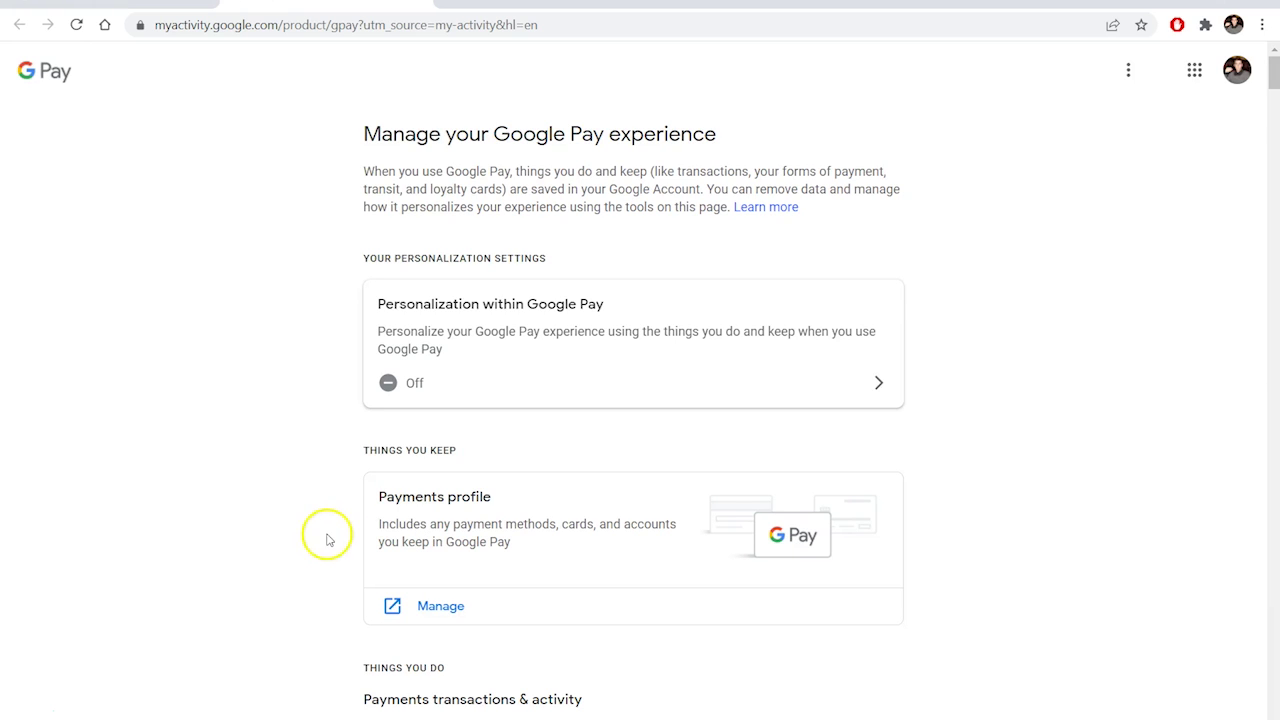
scroll(326, 538, down, 3)
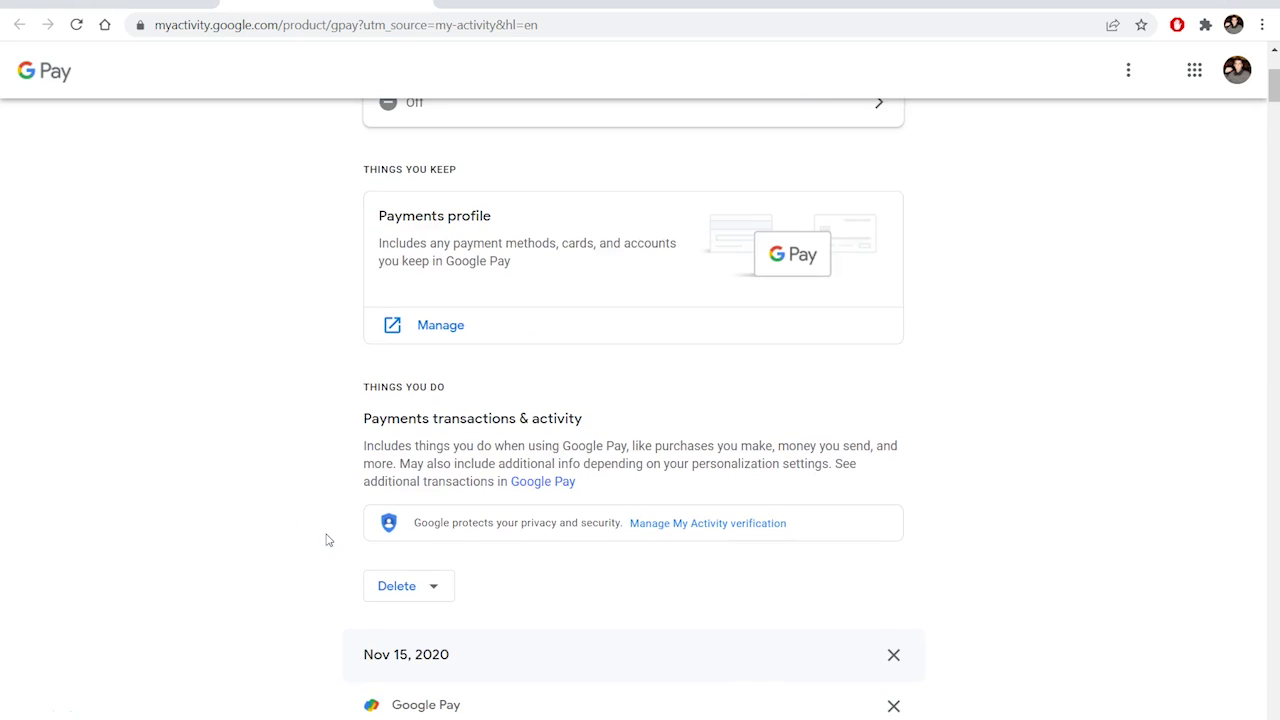
scroll(326, 540, down, 2)
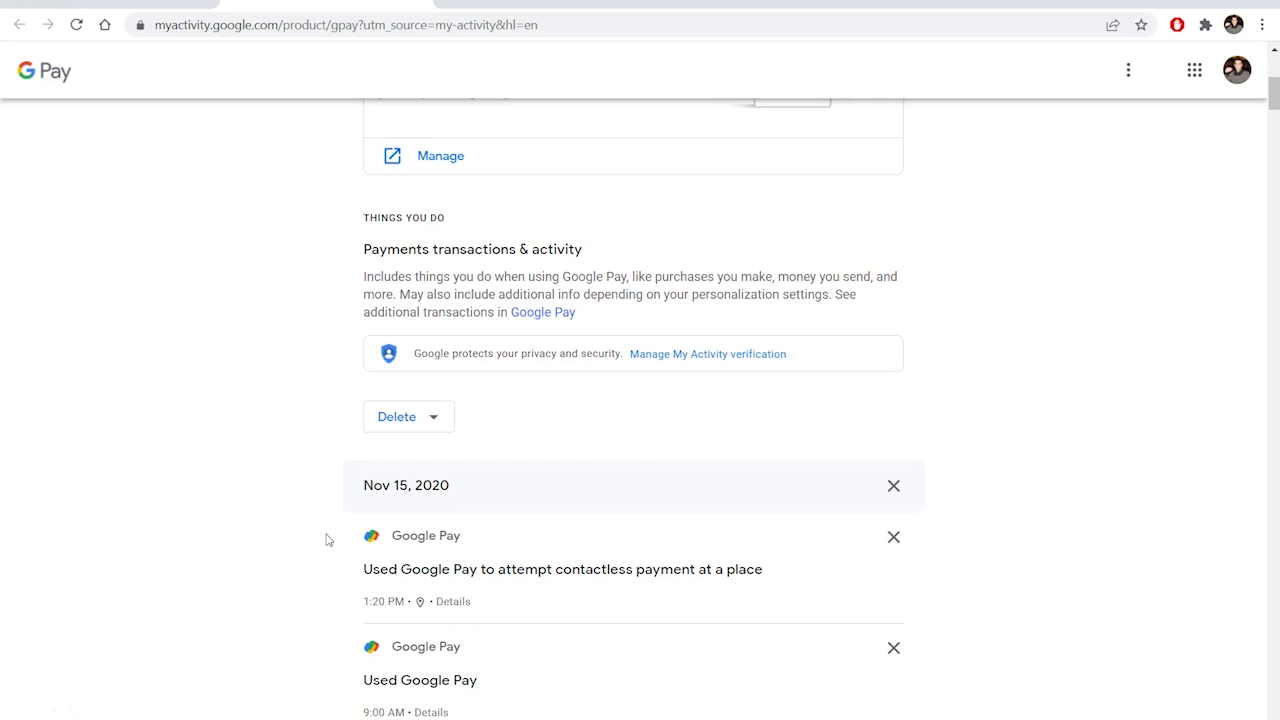
scroll(934, 480, down, 1)
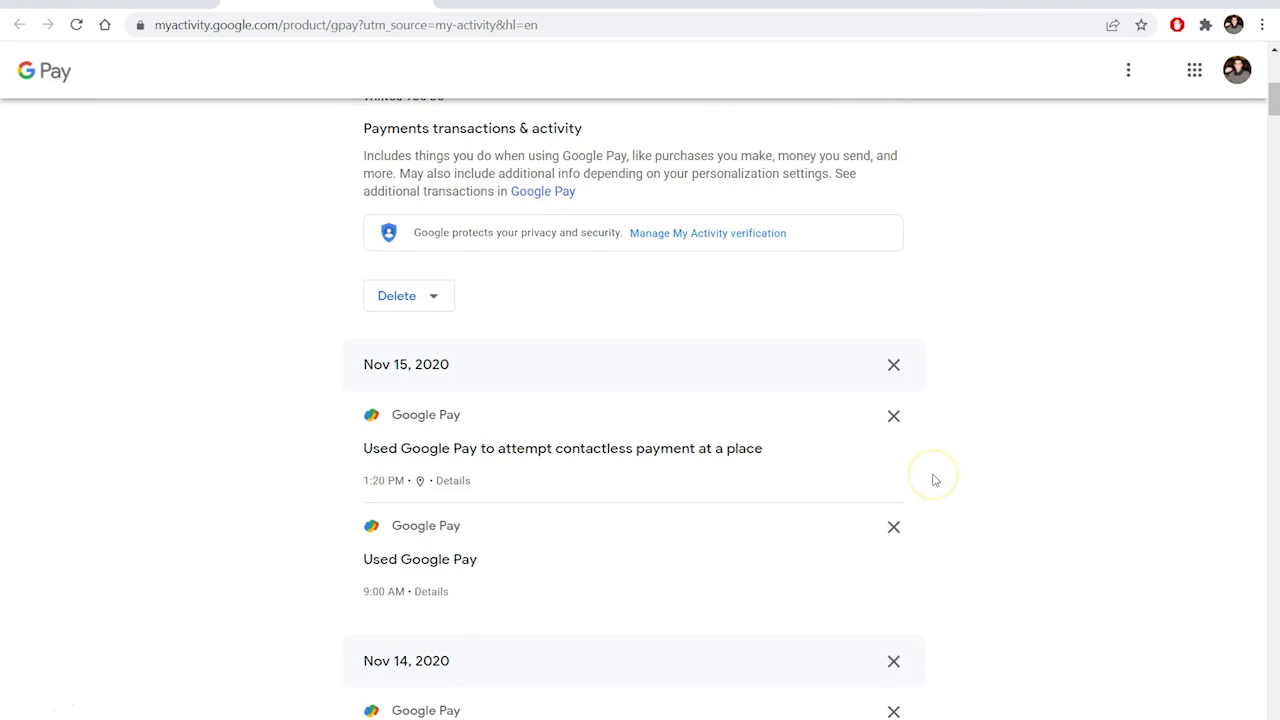
scroll(934, 480, down, 1)
click(968, 468)
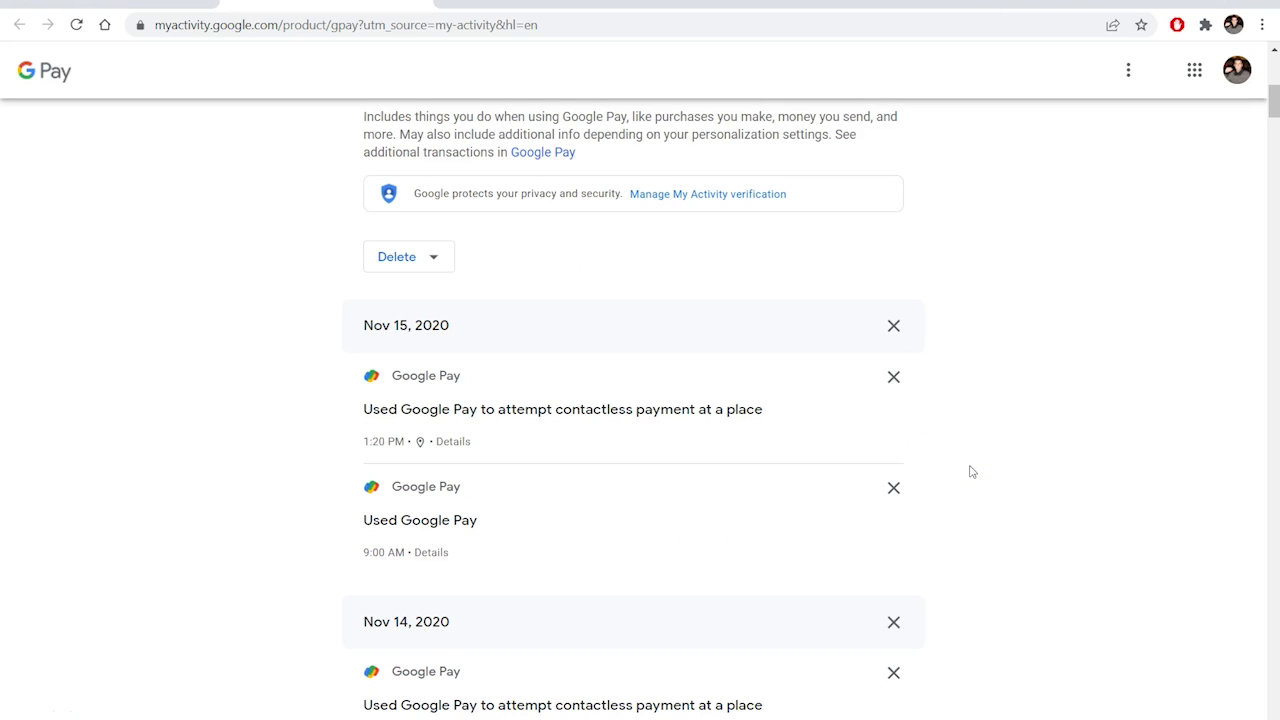
scroll(970, 470, down, 2)
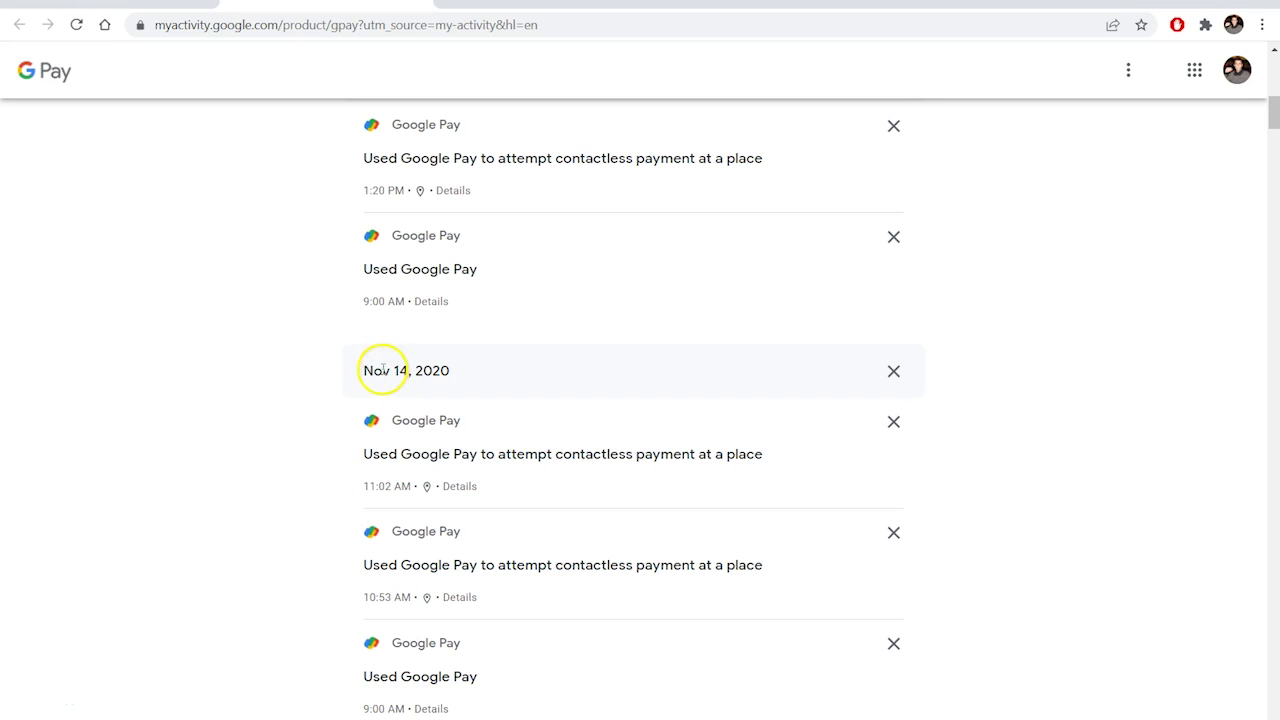
Step: Examine the details of the Google Pay payment on Nov 14, 2020 at 11:02 AM, and show its place on the map
drag(364, 371, 412, 372)
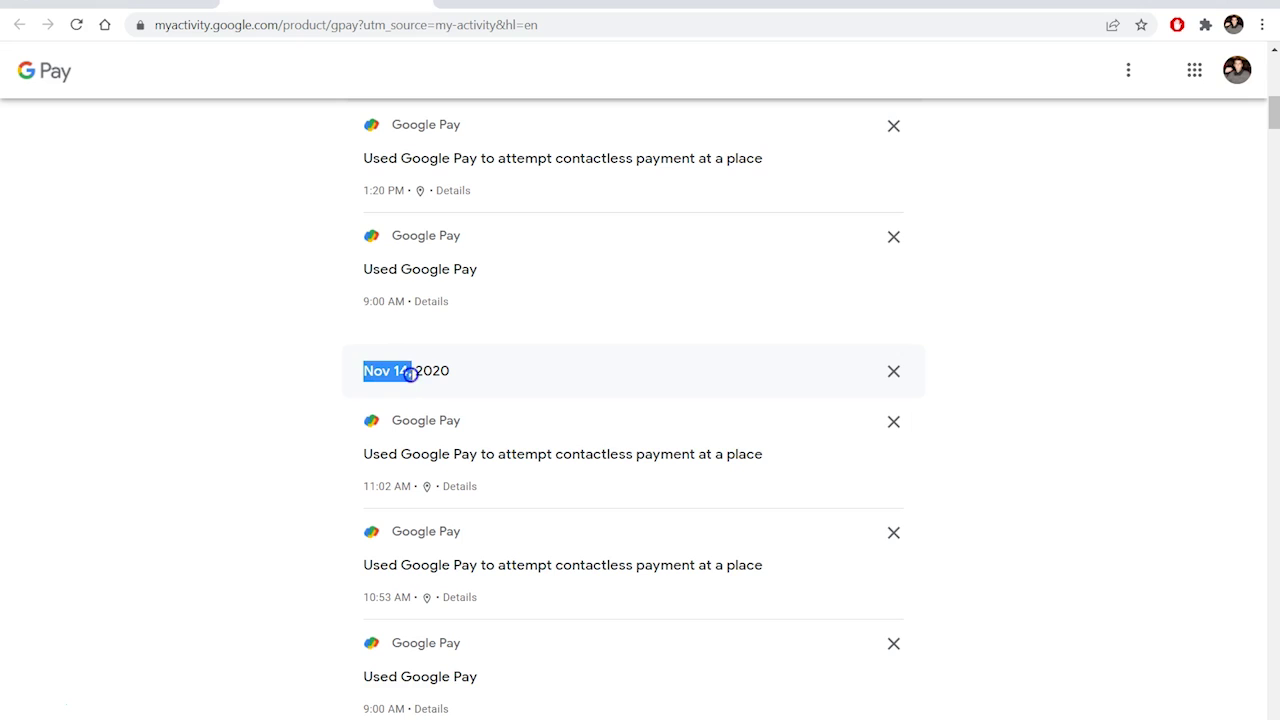
click(467, 385)
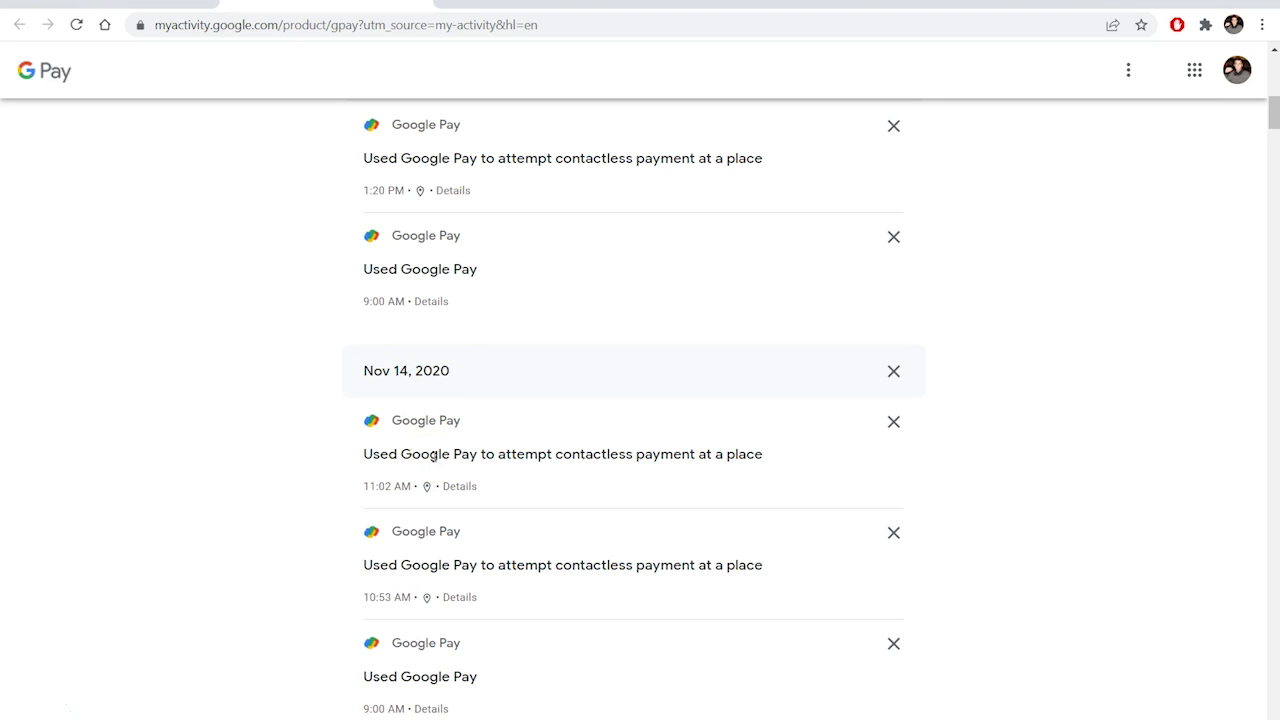
click(440, 457)
click(462, 487)
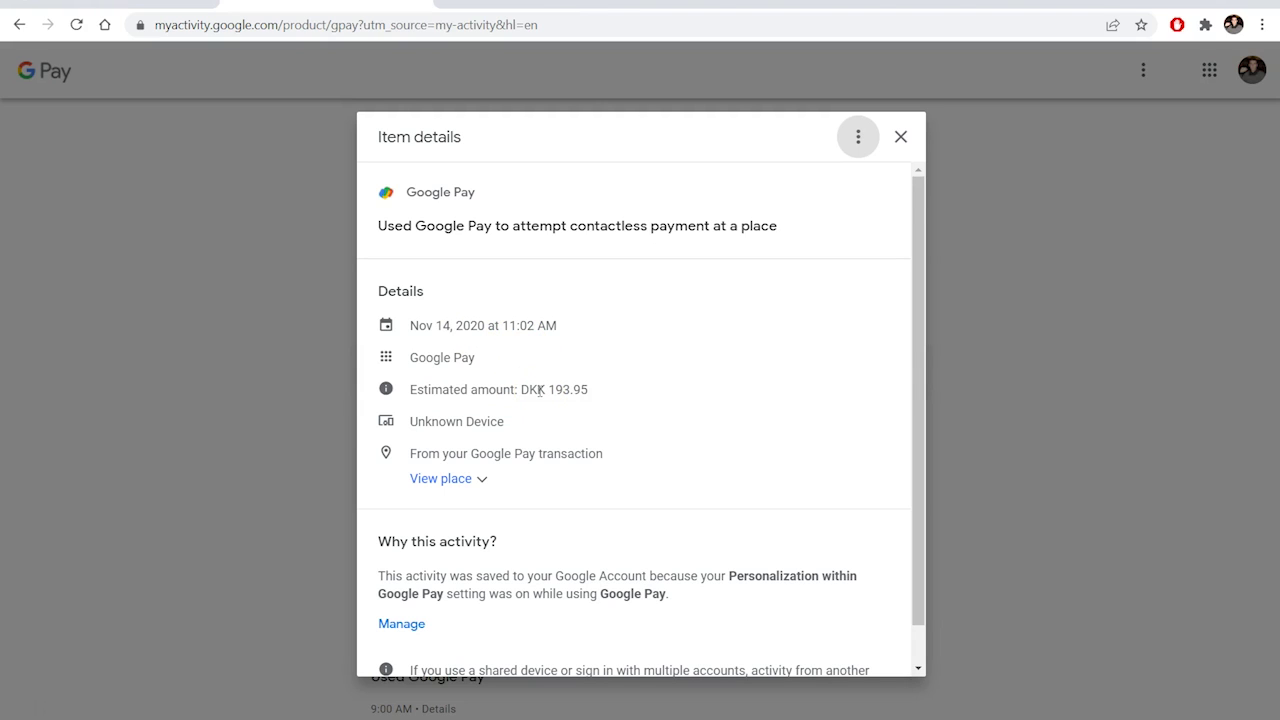
scroll(540, 391, down, 1)
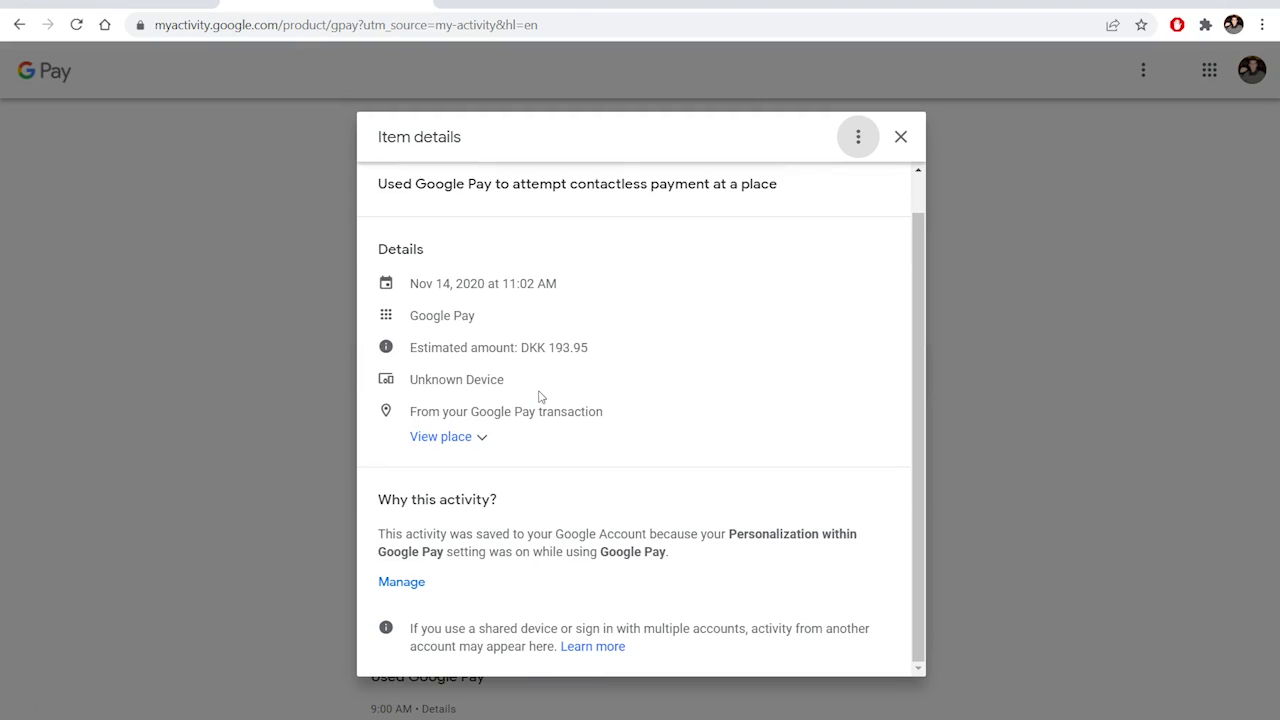
scroll(537, 397, up, 1)
click(446, 466)
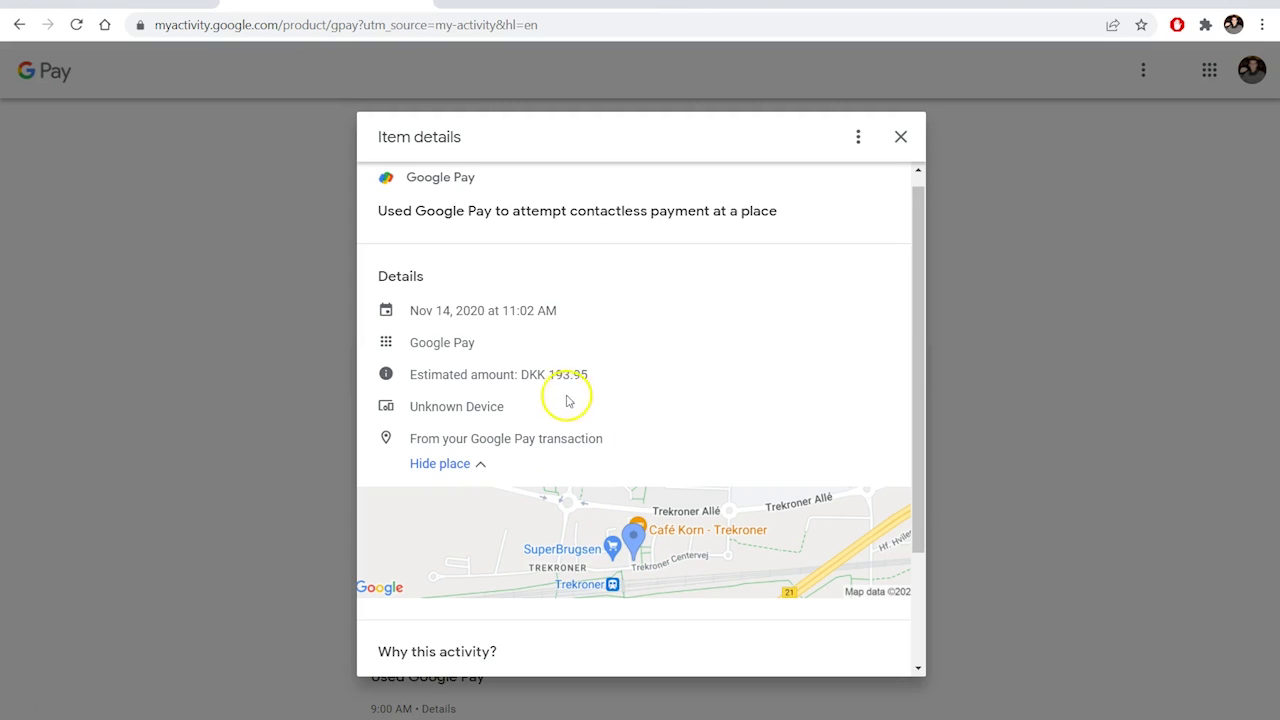
Step: Close the payment's details, and leave the Google Pay page to return to Other Google activity
click(900, 139)
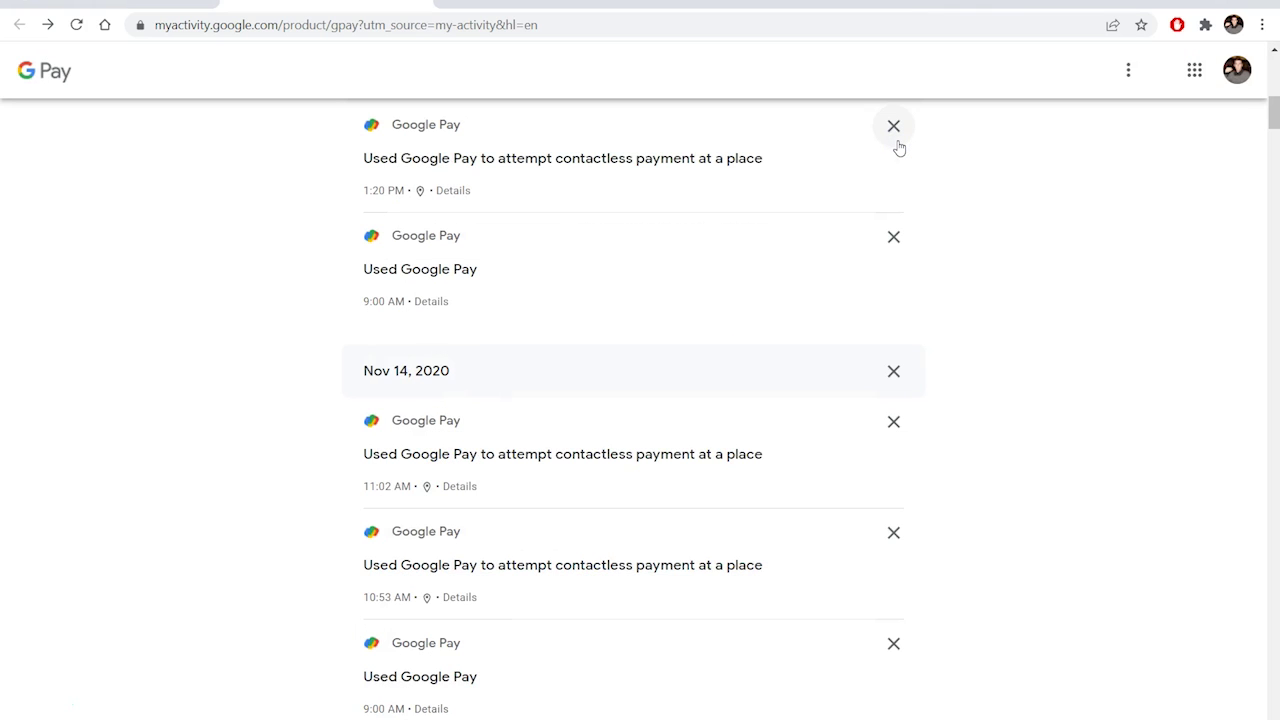
scroll(243, 404, up, 10)
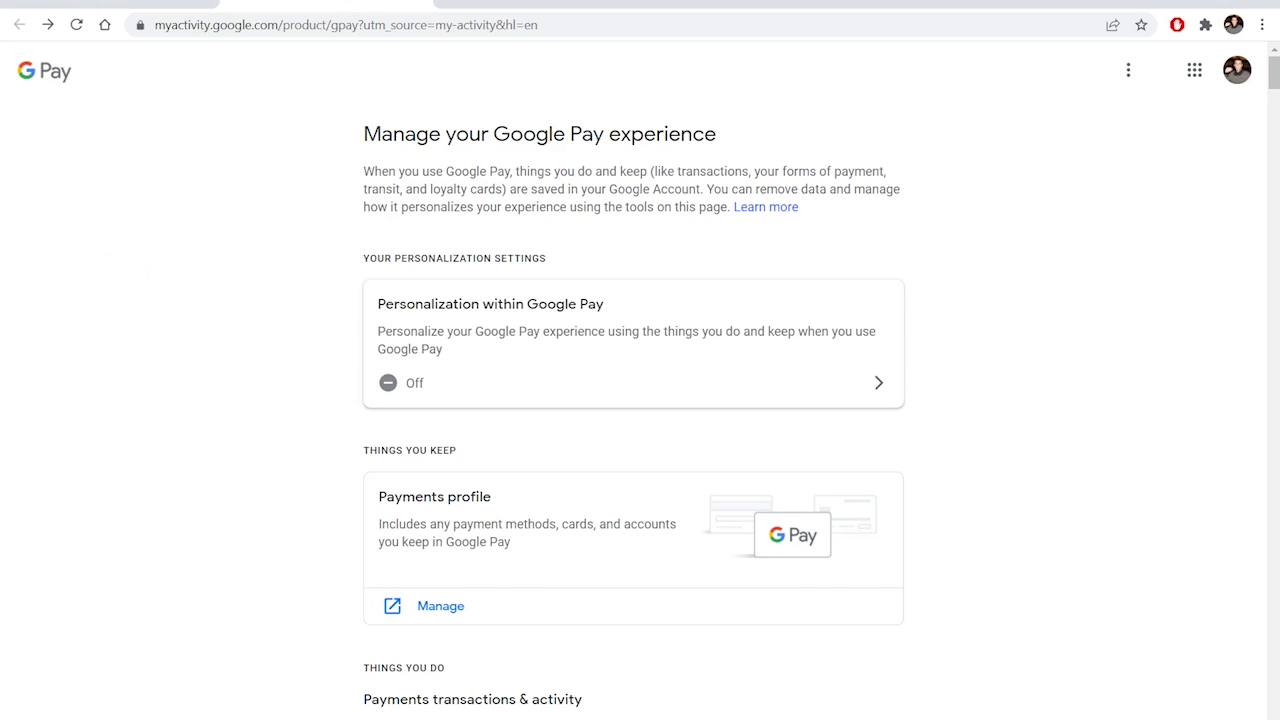
click(424, 2)
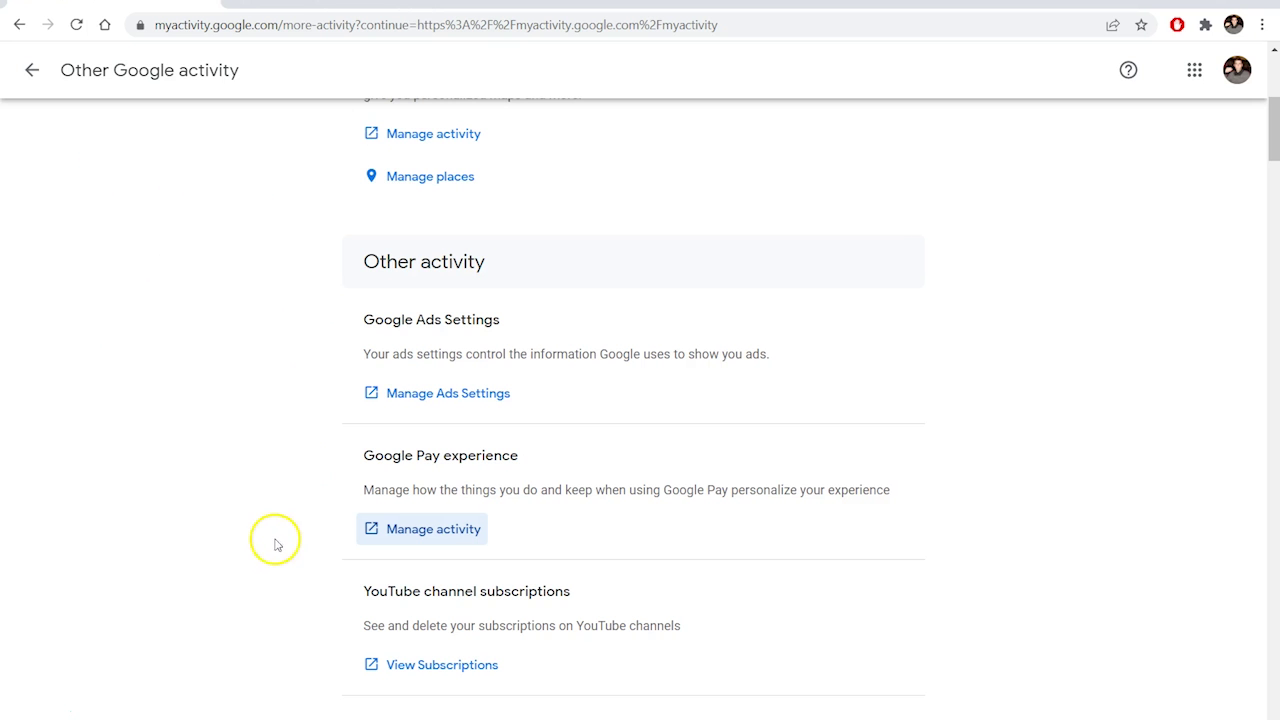
Step: Review the Activity controls and the Other activity entries from Google Ads Settings through YouTube survey answers
scroll(23, 700, up, 4)
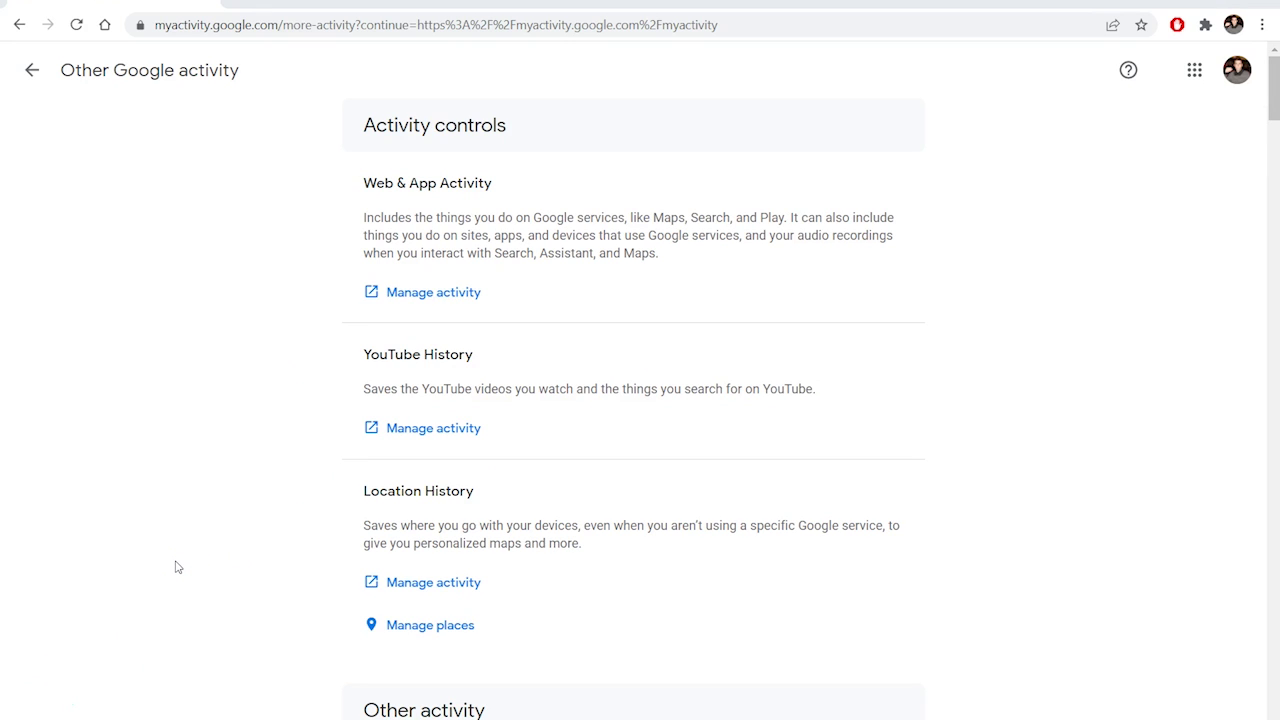
click(237, 535)
scroll(239, 540, down, 2)
scroll(239, 540, down, 4)
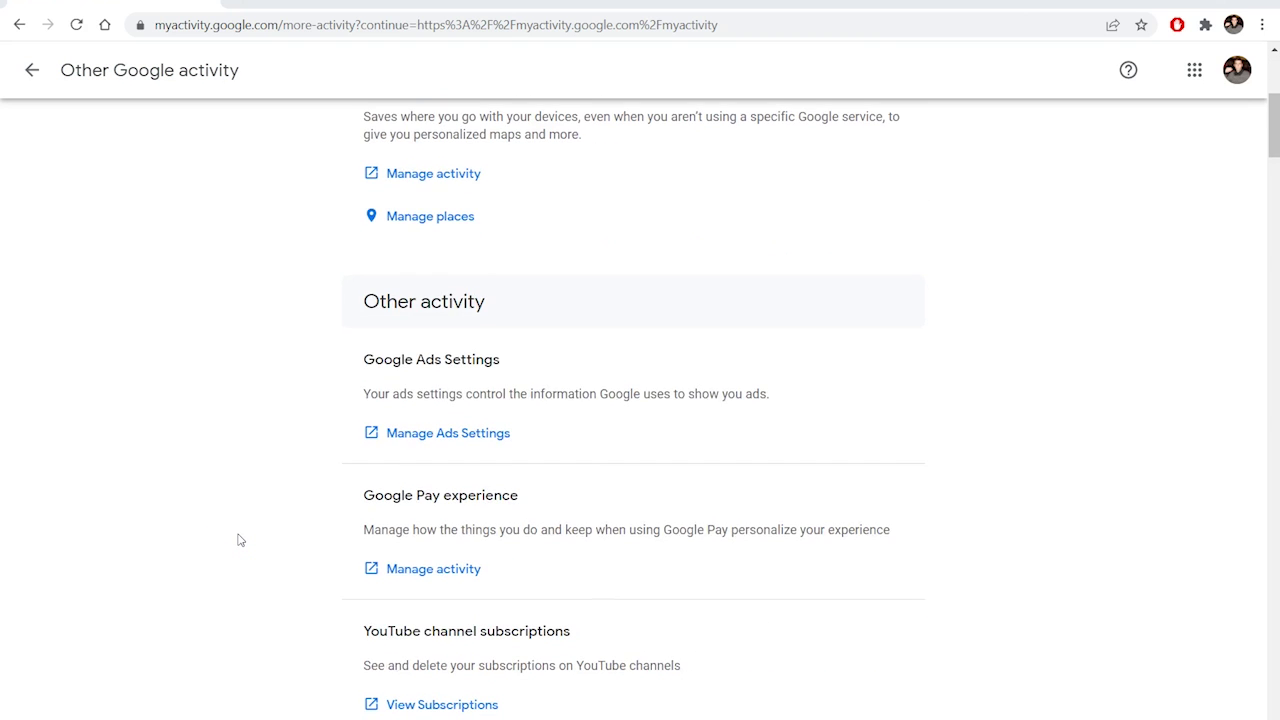
scroll(239, 540, down, 2)
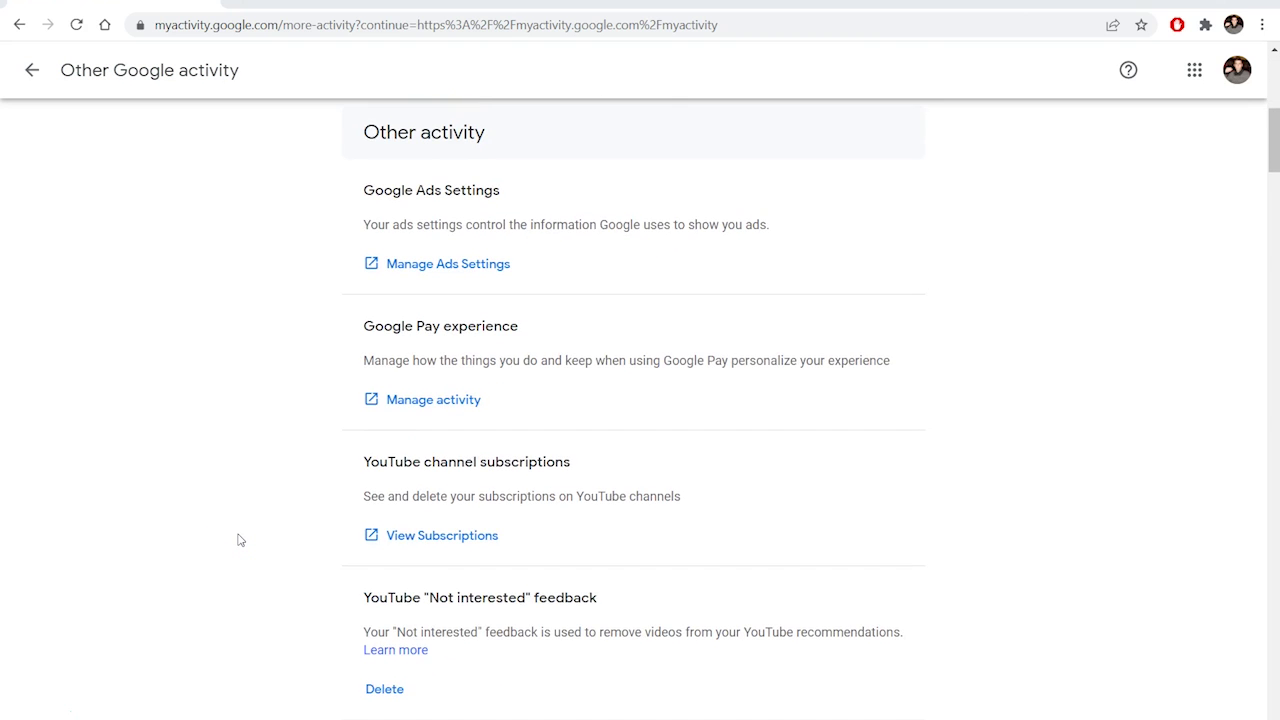
scroll(239, 540, down, 2)
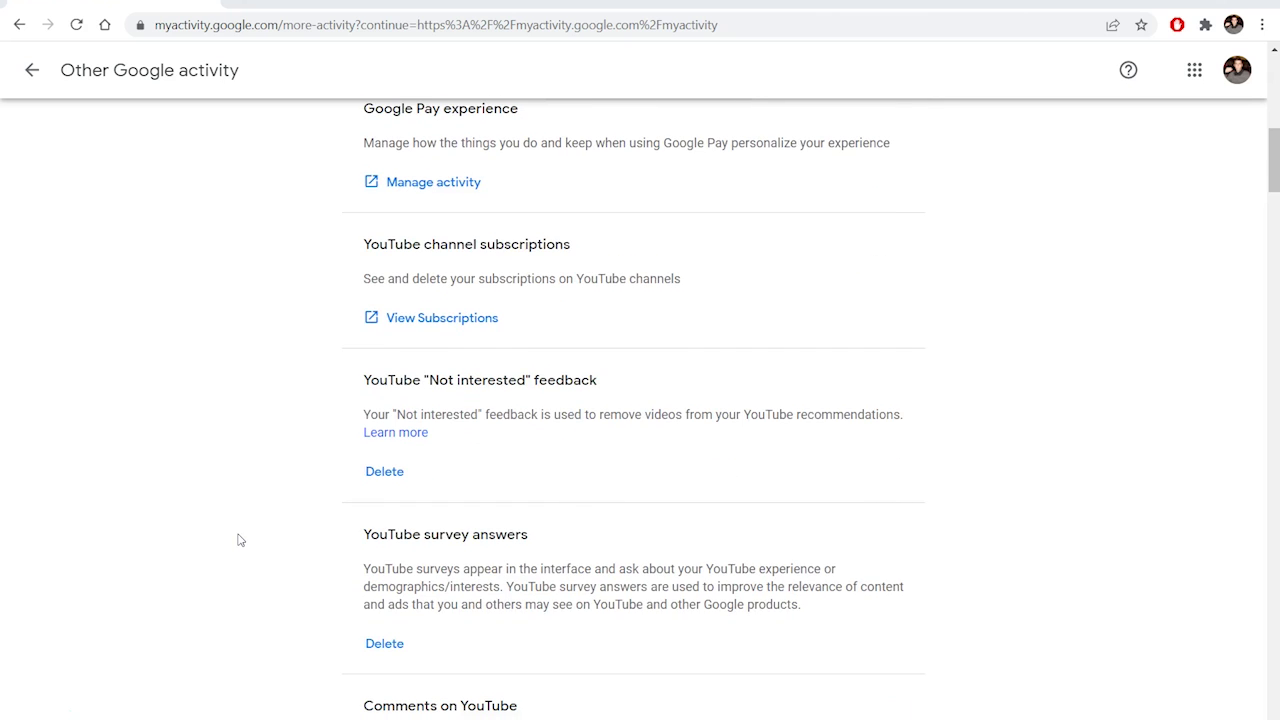
scroll(239, 540, down, 1)
scroll(239, 540, down, 1)
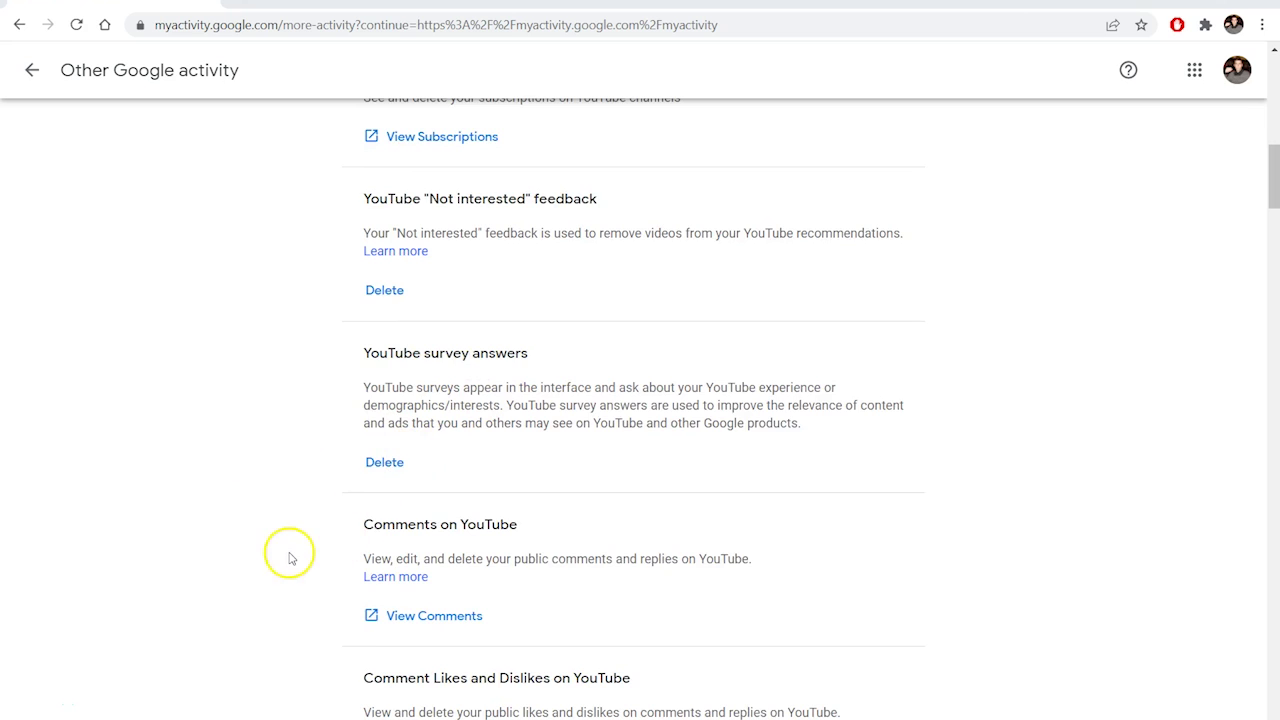
Step: Look through the YouTube entries from comments to gift settings, and return to the My Activity overview
scroll(290, 558, down, 3)
scroll(290, 558, down, 2)
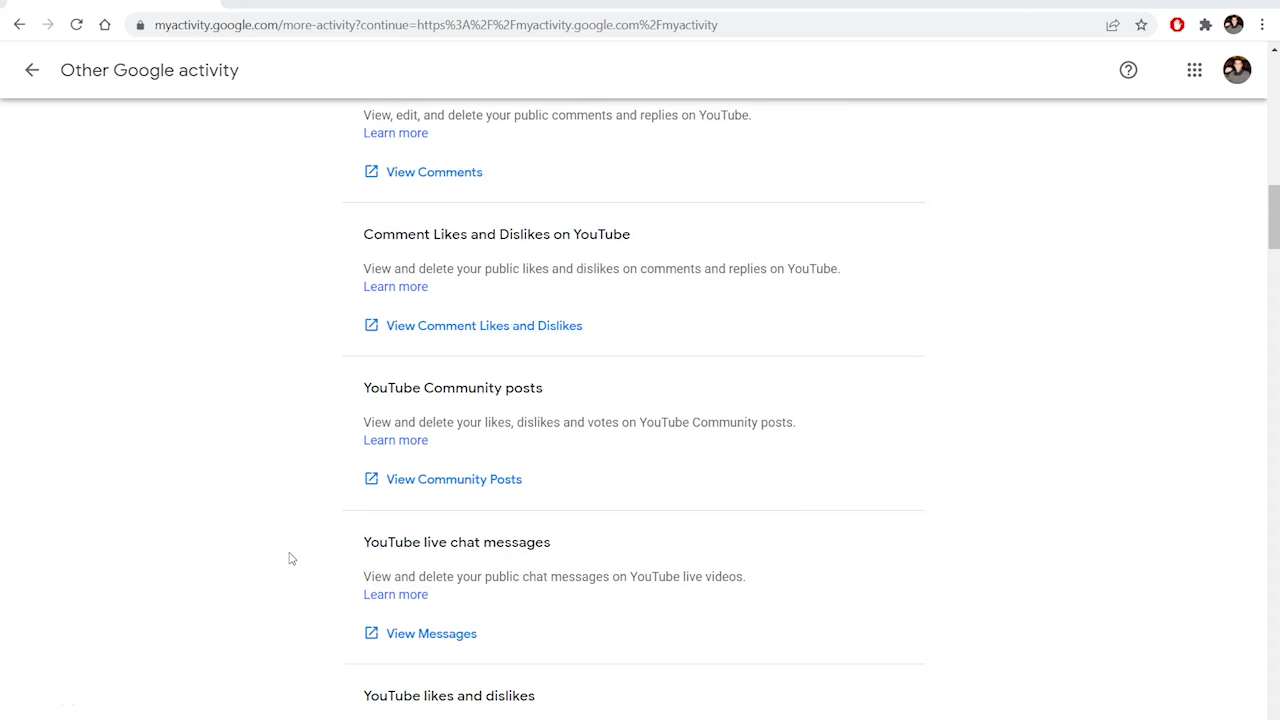
scroll(290, 558, down, 3)
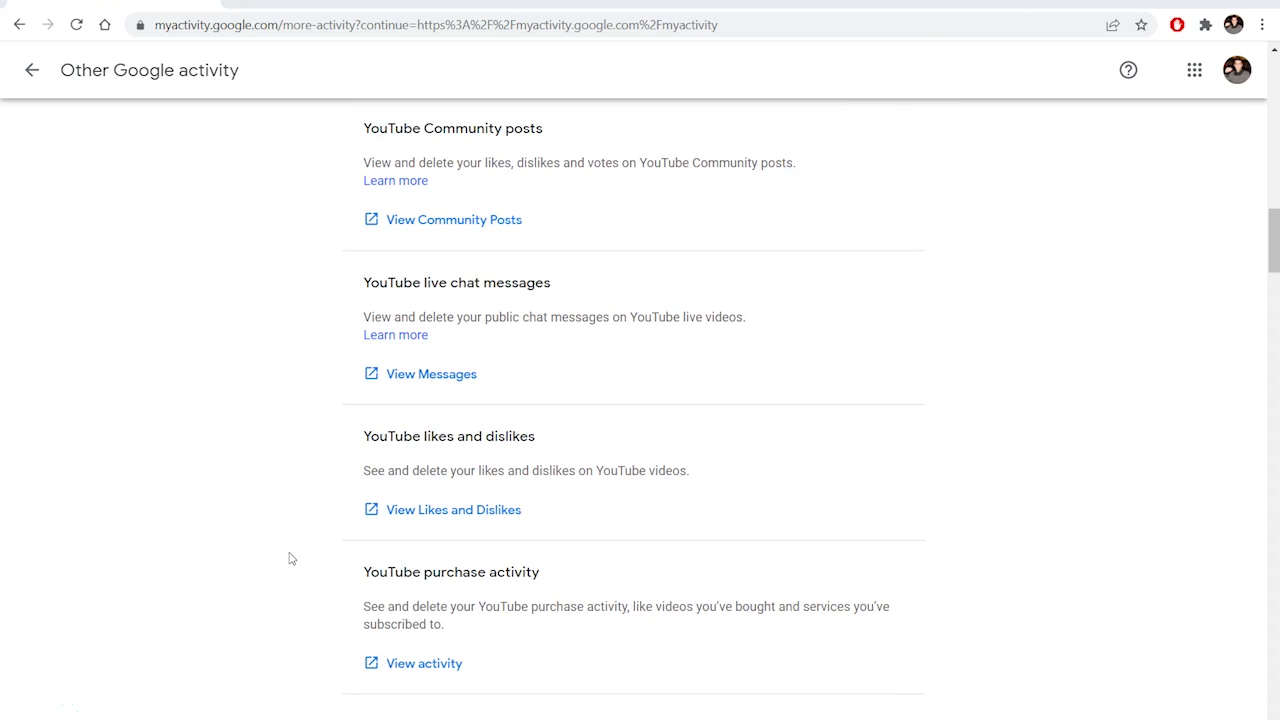
scroll(290, 558, down, 1)
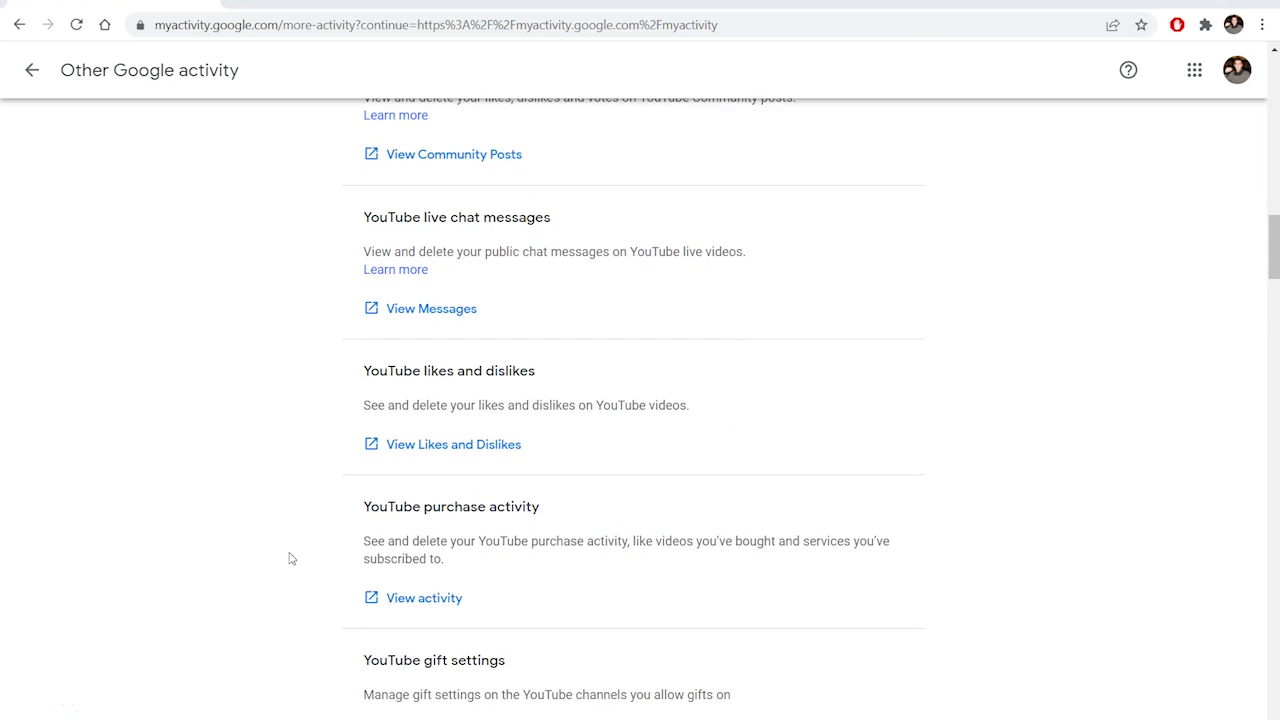
scroll(290, 558, down, 2)
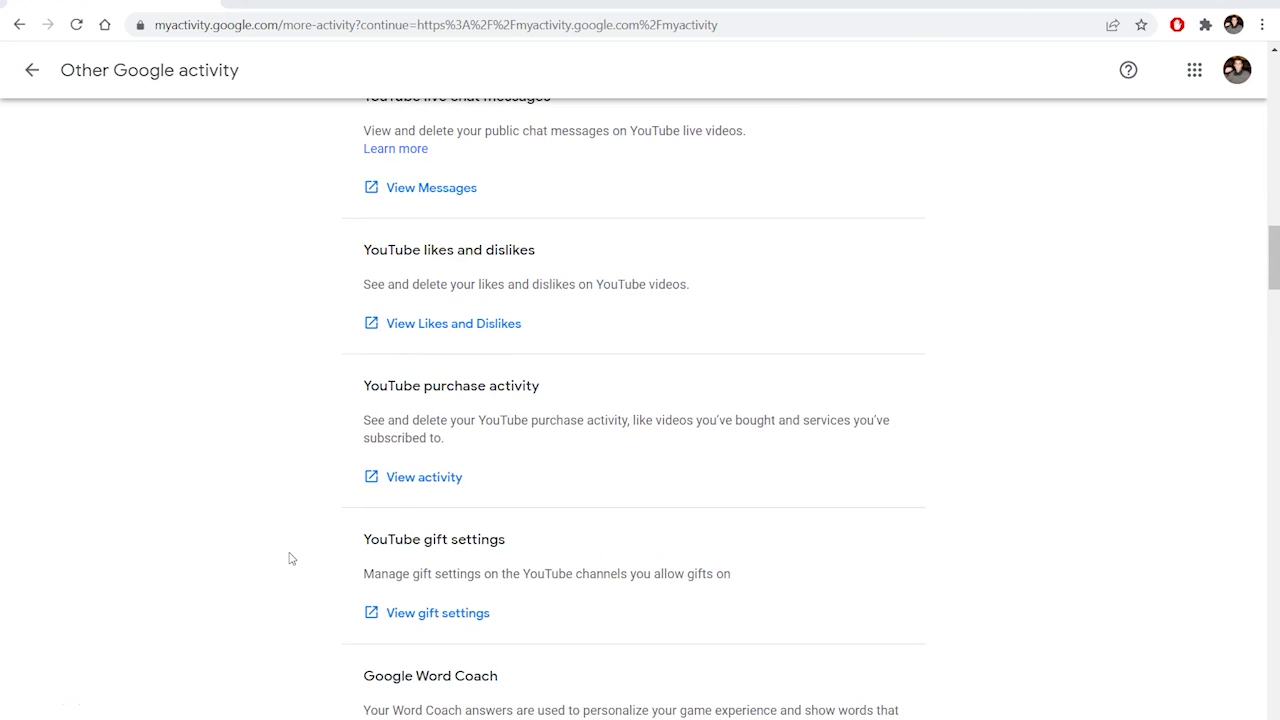
scroll(290, 558, up, 15)
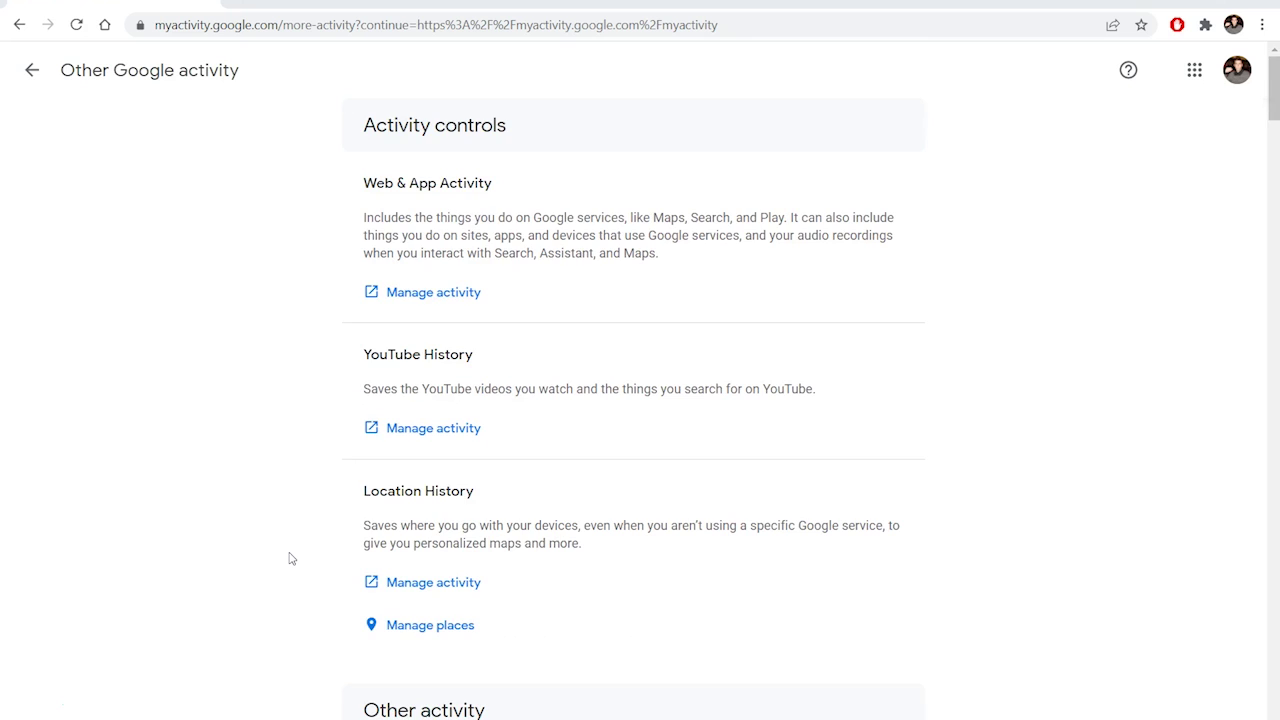
click(37, 71)
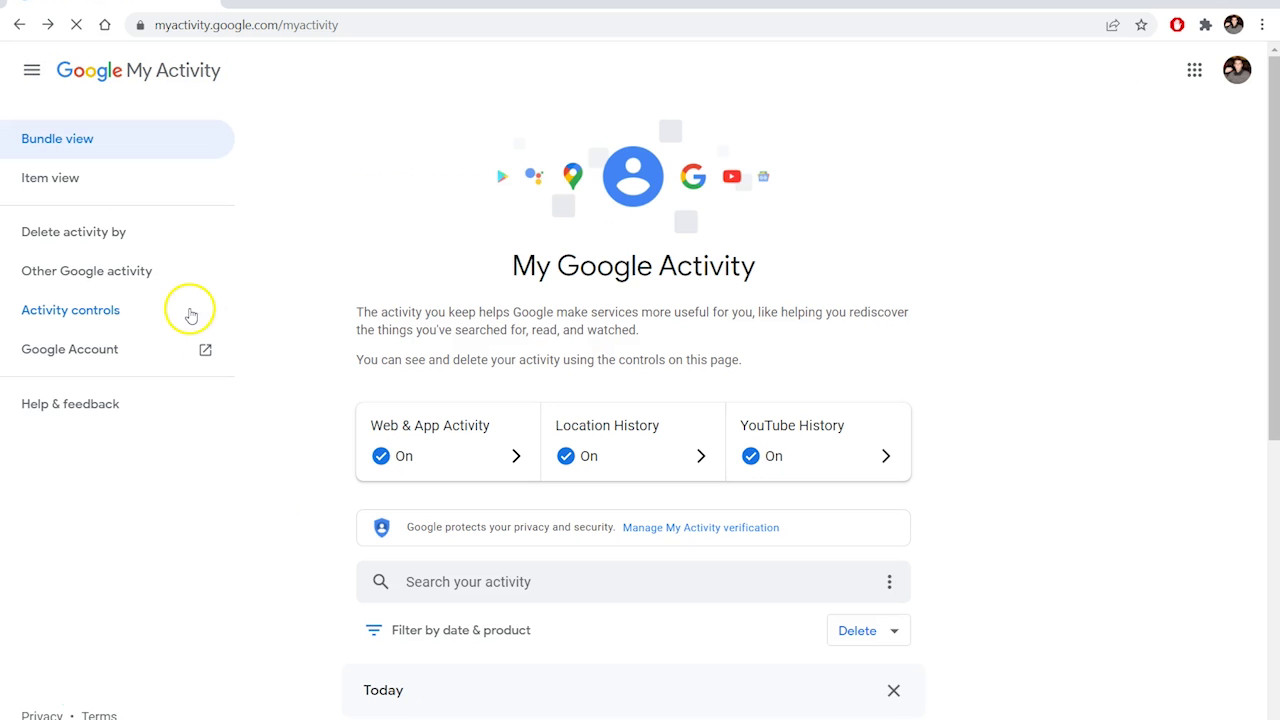